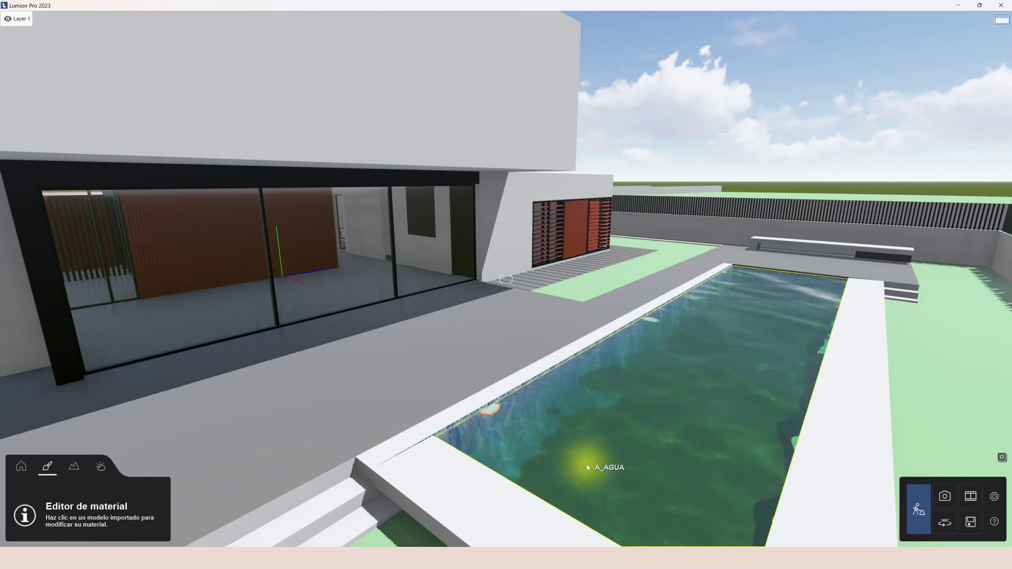
Step: Compare landscape water materials on the pool's A_AGUA surface, starting with Calm Blue, and apply Nice Pool
click(586, 464)
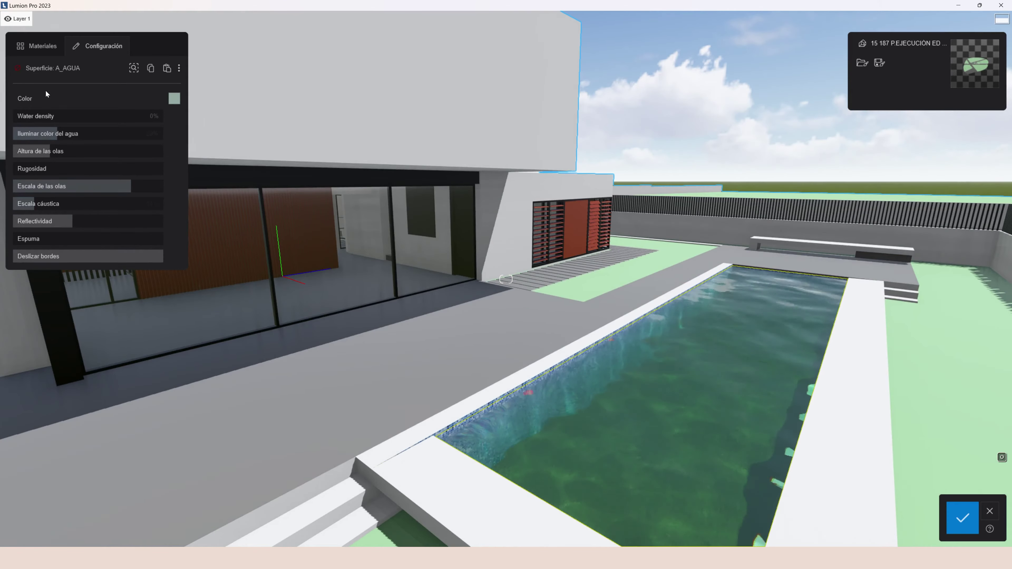
click(42, 46)
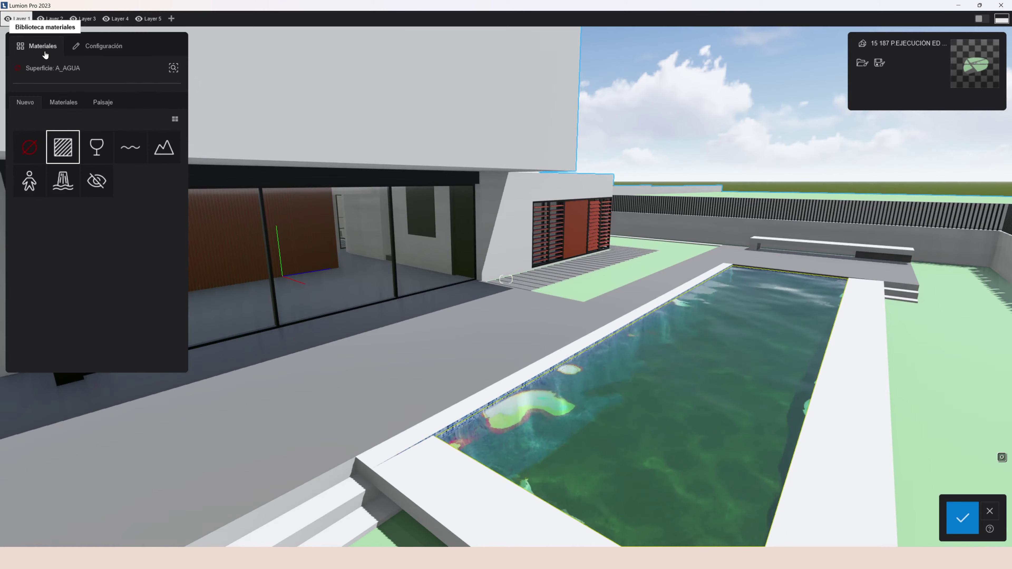
click(101, 101)
click(162, 155)
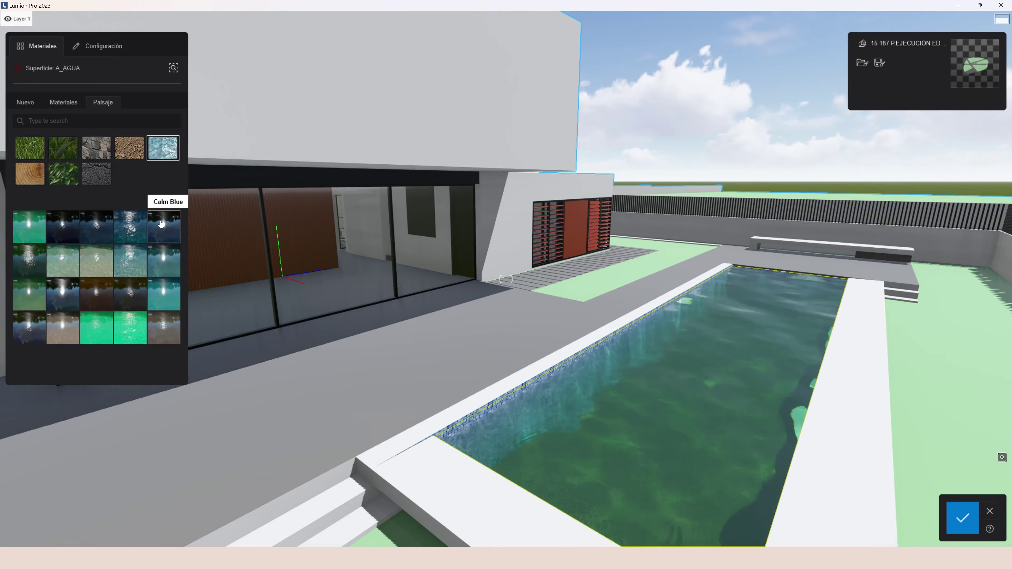
click(153, 240)
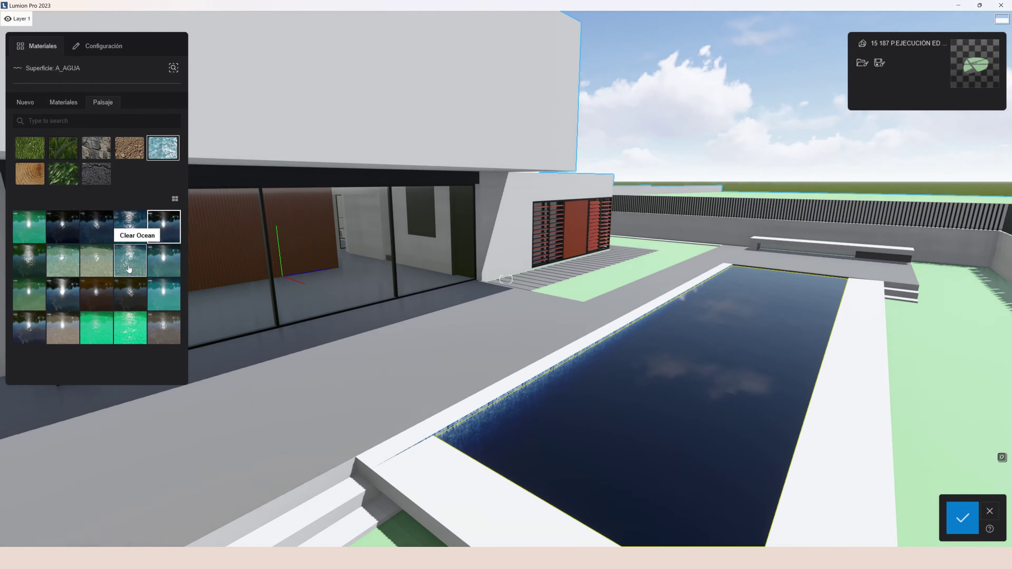
click(163, 257)
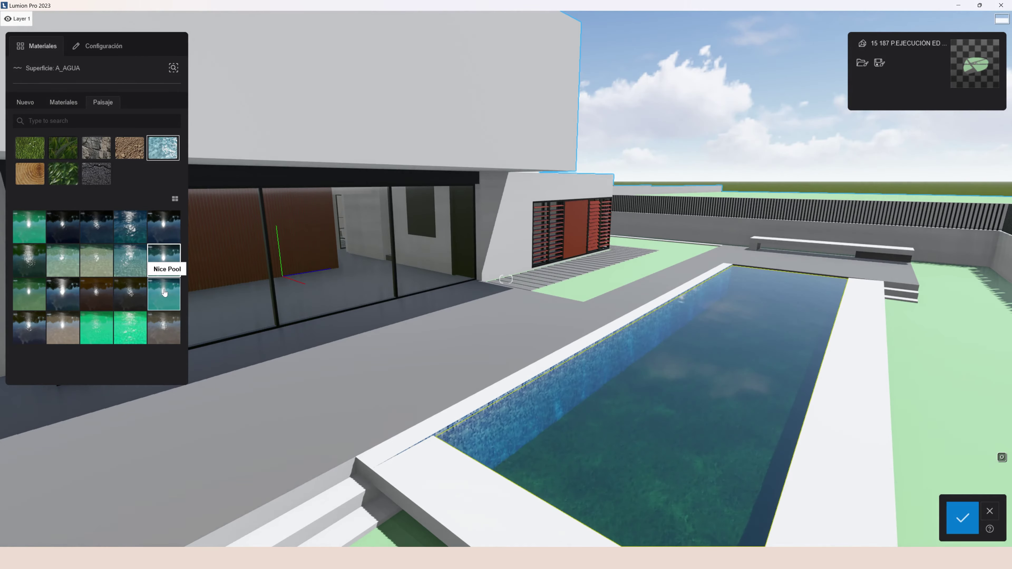
click(164, 294)
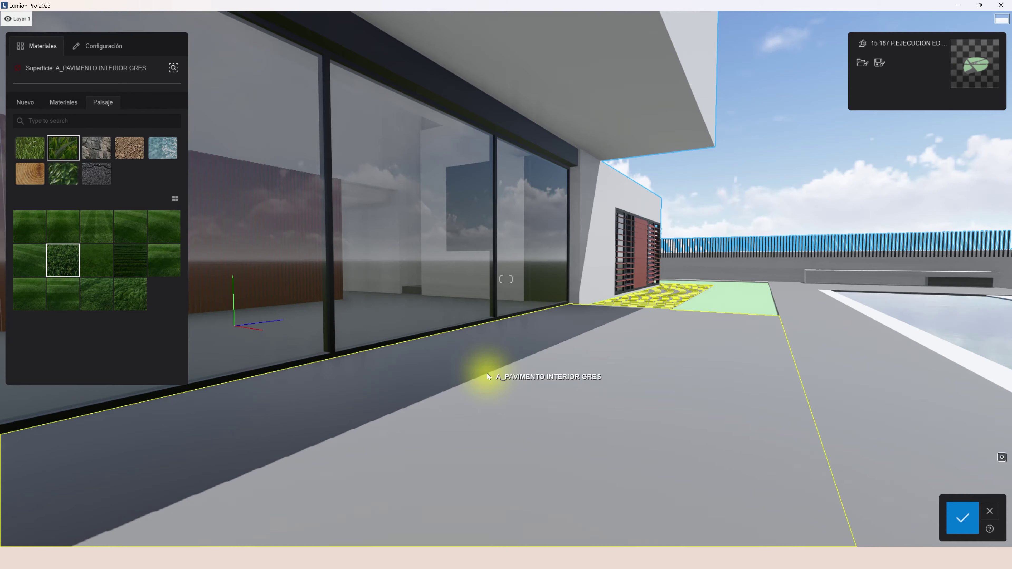
Step: Apply Polii Concrete Polished 001 2048 to the A_PAVIMENTO INTERIOR GRES paving and lower its roughness and reflectivity
click(486, 374)
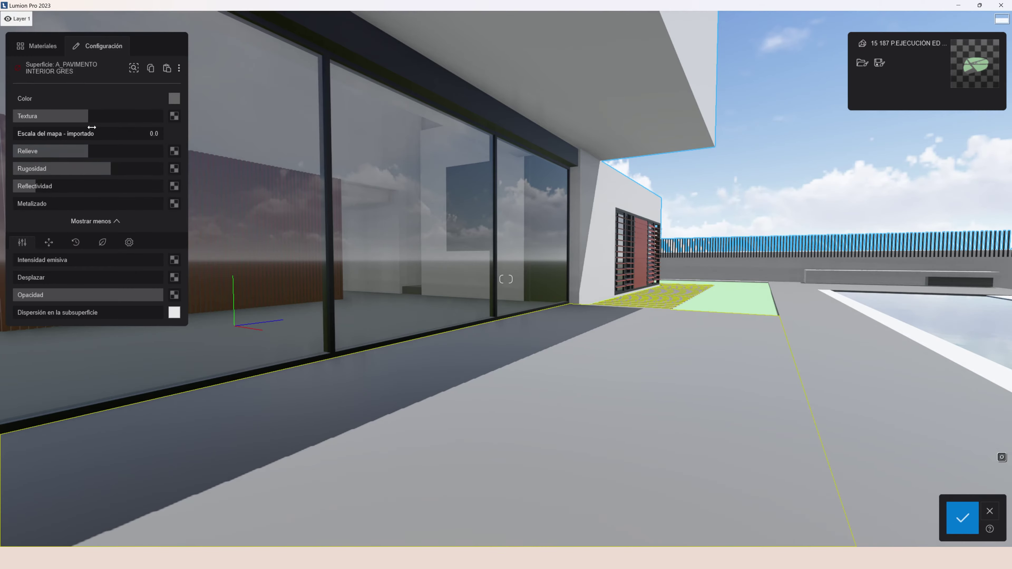
click(46, 46)
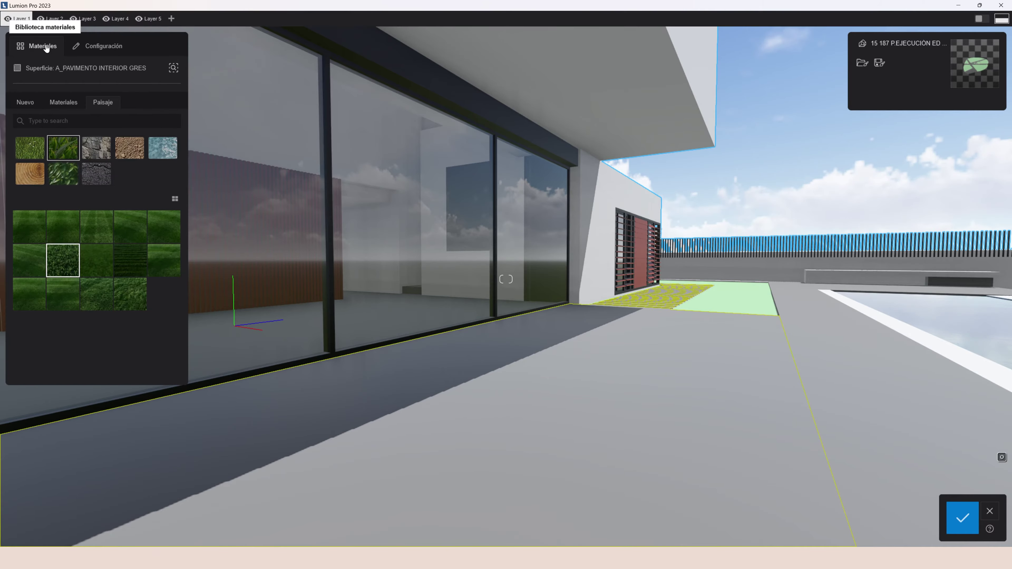
click(54, 102)
click(29, 173)
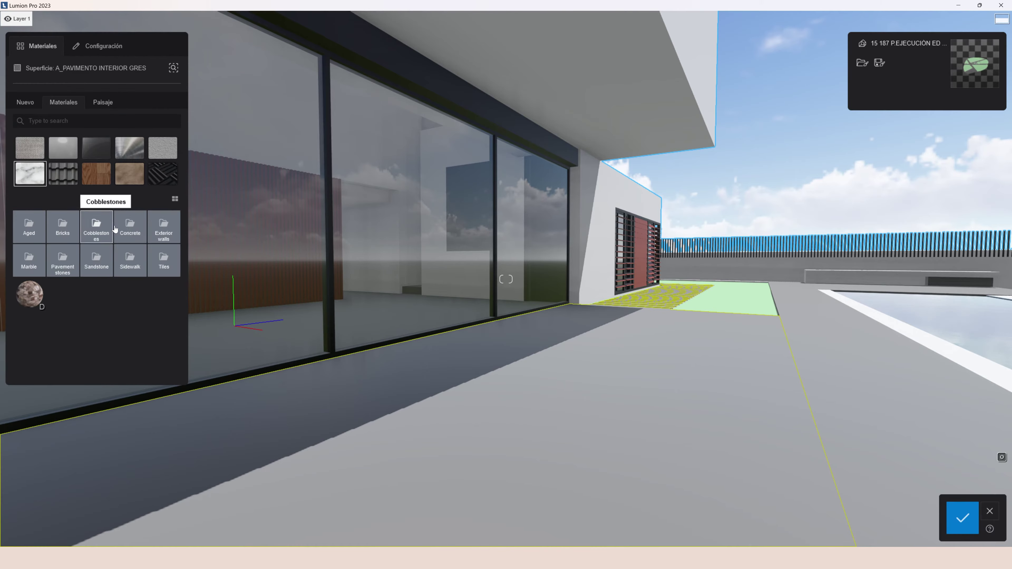
click(130, 233)
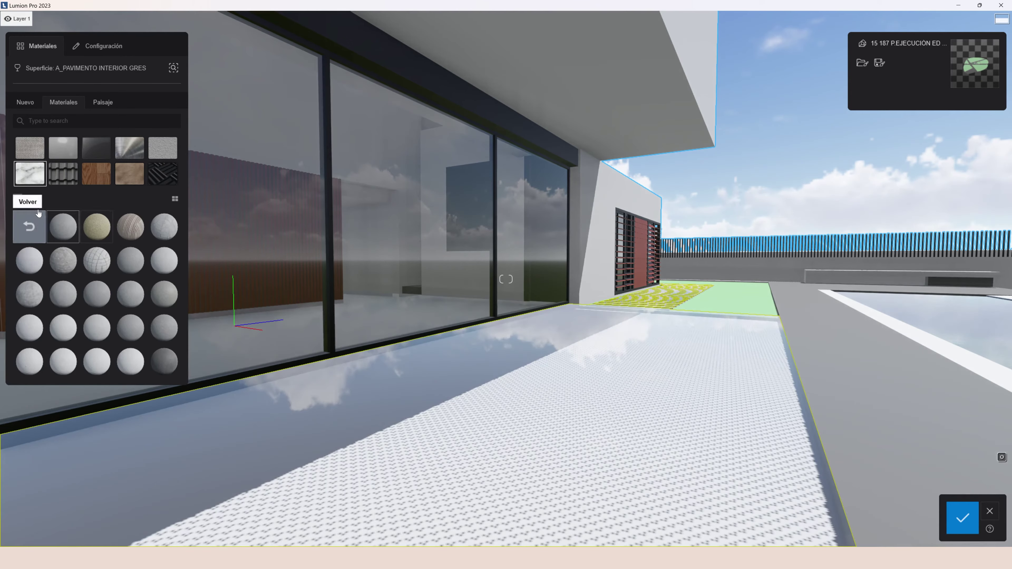
click(37, 198)
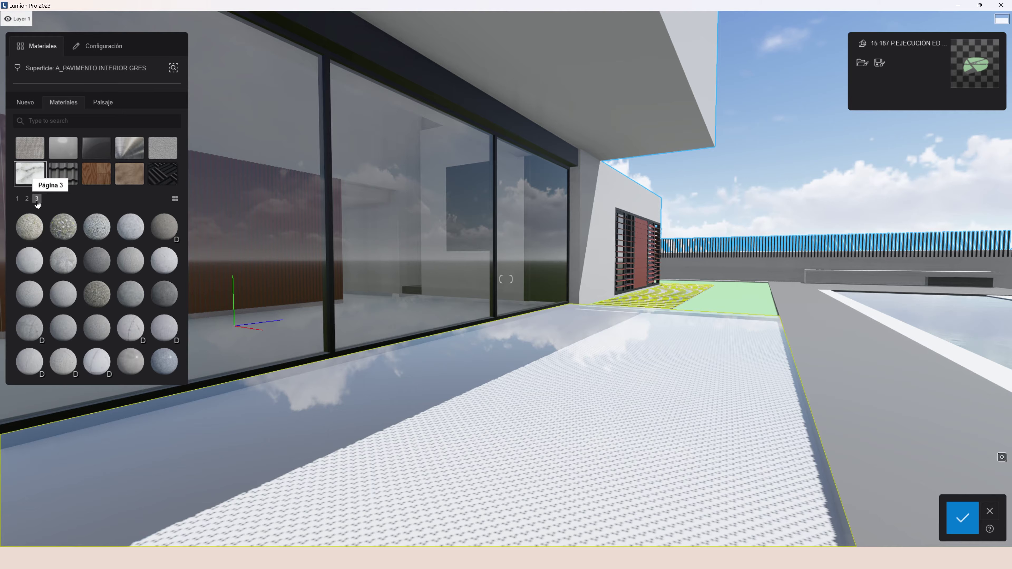
click(129, 363)
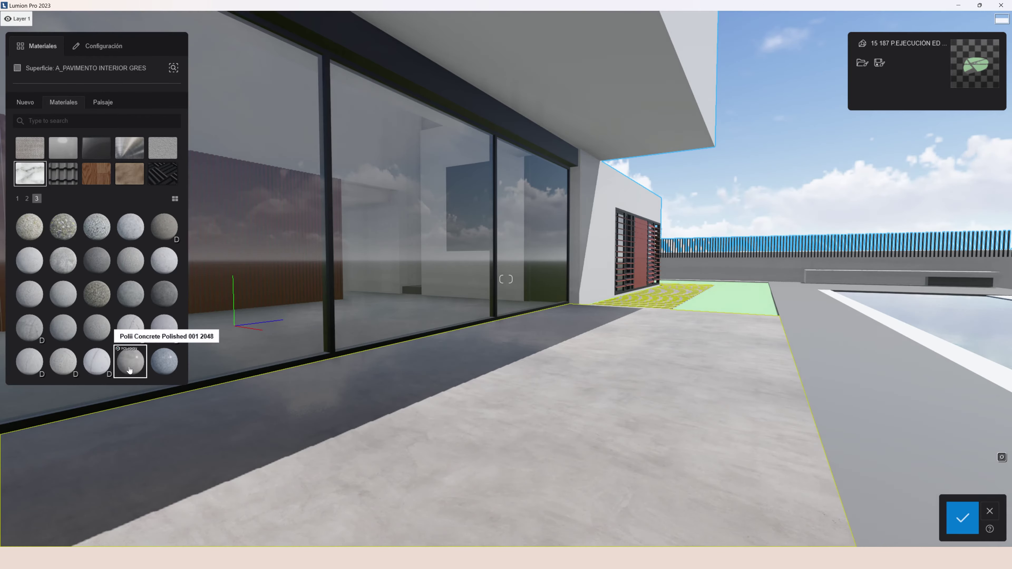
click(129, 363)
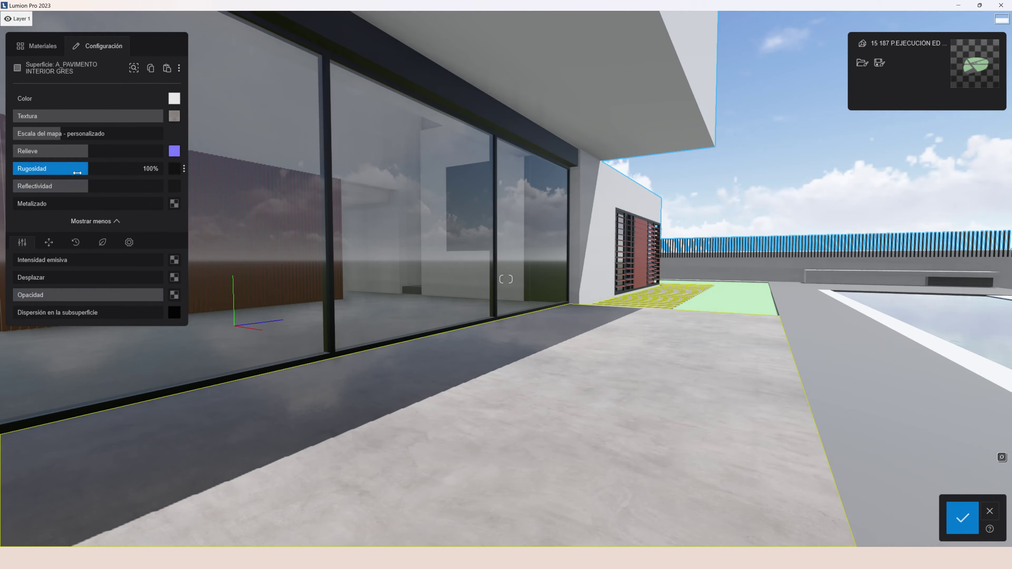
mouse_move(68, 192)
mouse_down()
mouse_move(52, 193)
mouse_move(62, 171)
mouse_move(91, 186)
mouse_move(82, 186)
mouse_up()
Step: Apply the dense, leafy 3D grass landscape material to the A_CESPED 3 lawn around the paving strips beside the louvred window
right_drag(318, 196, 333, 365)
key(w)
key(w)
key(s)
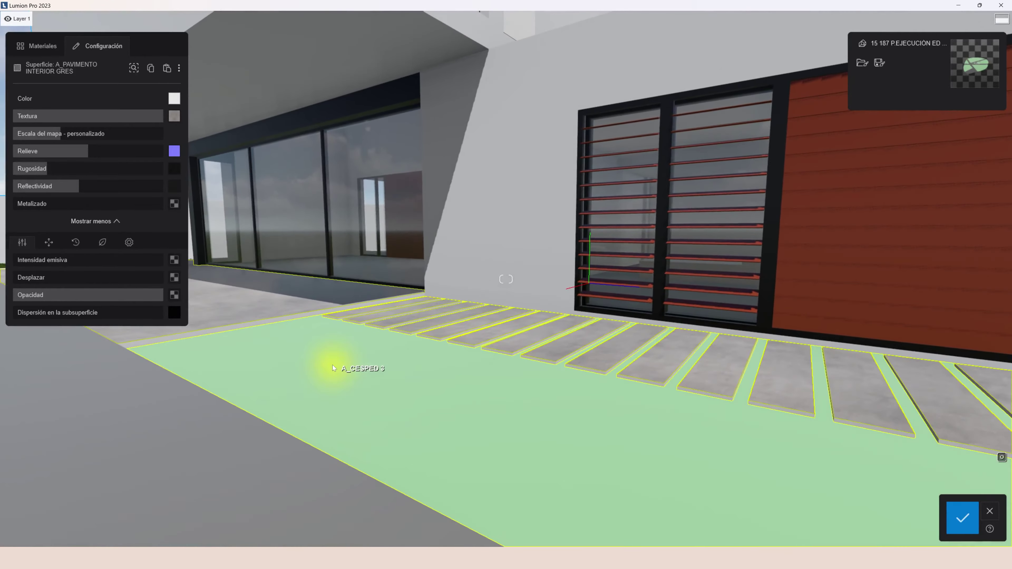
click(334, 368)
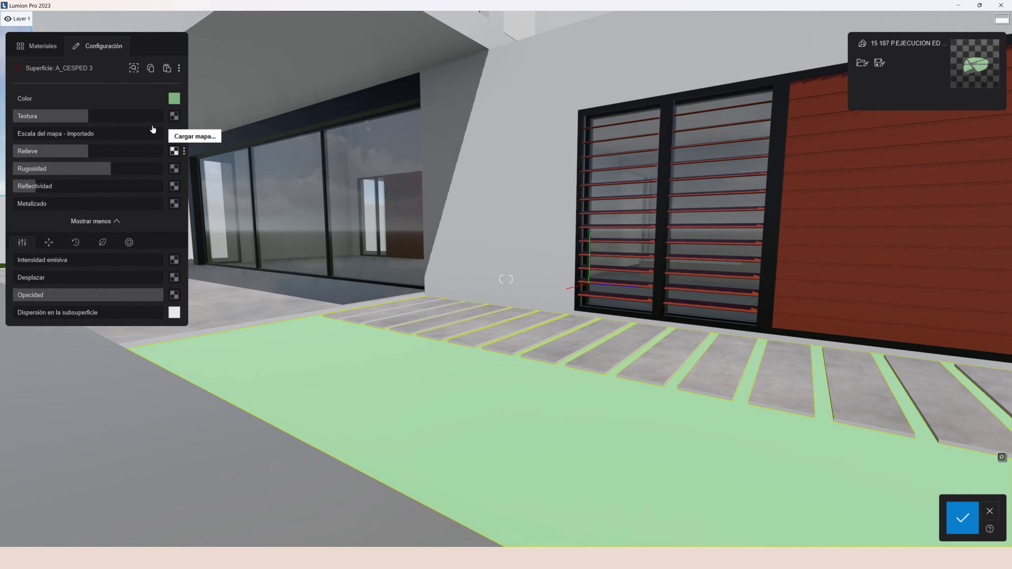
click(30, 47)
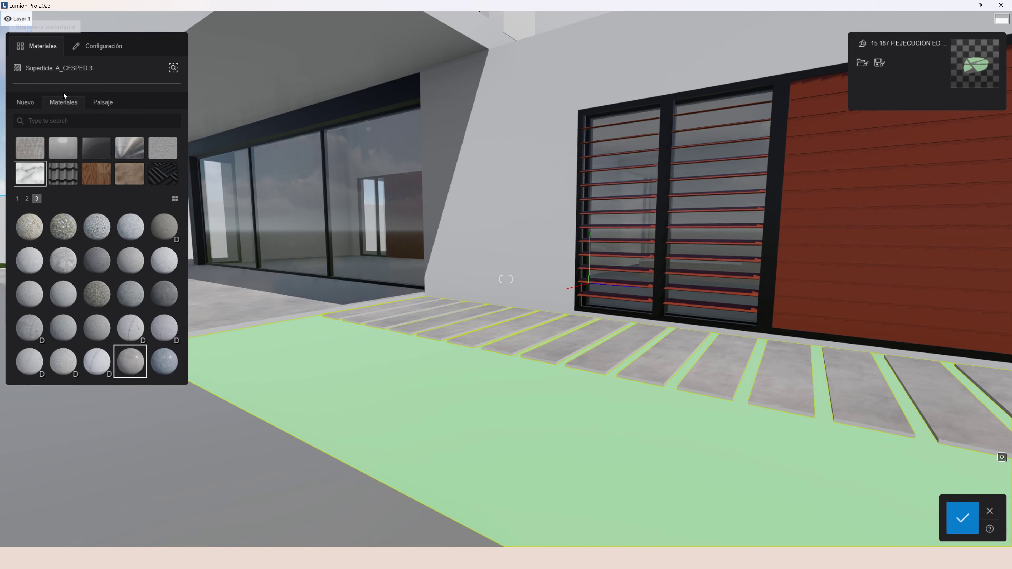
click(102, 107)
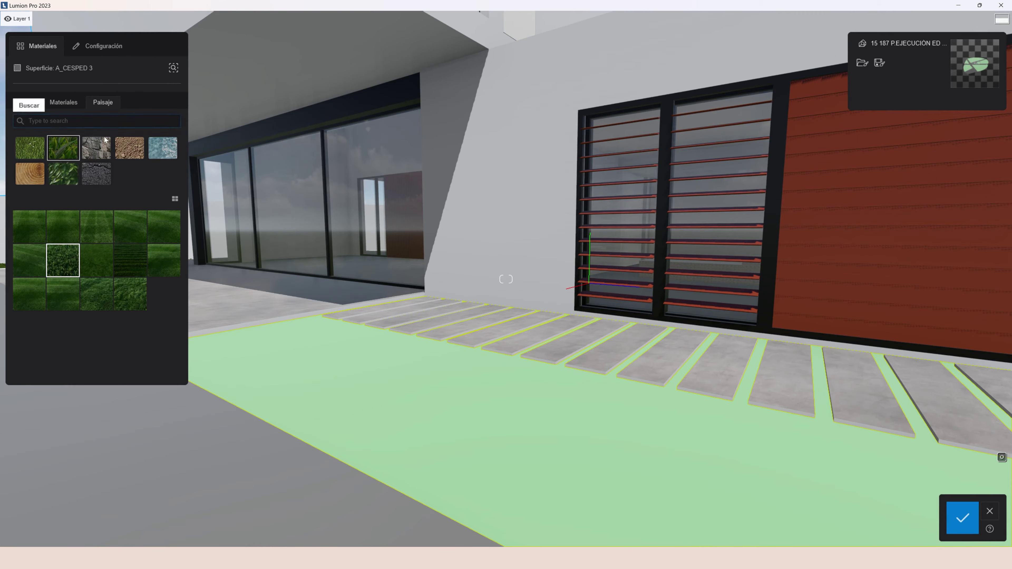
click(66, 266)
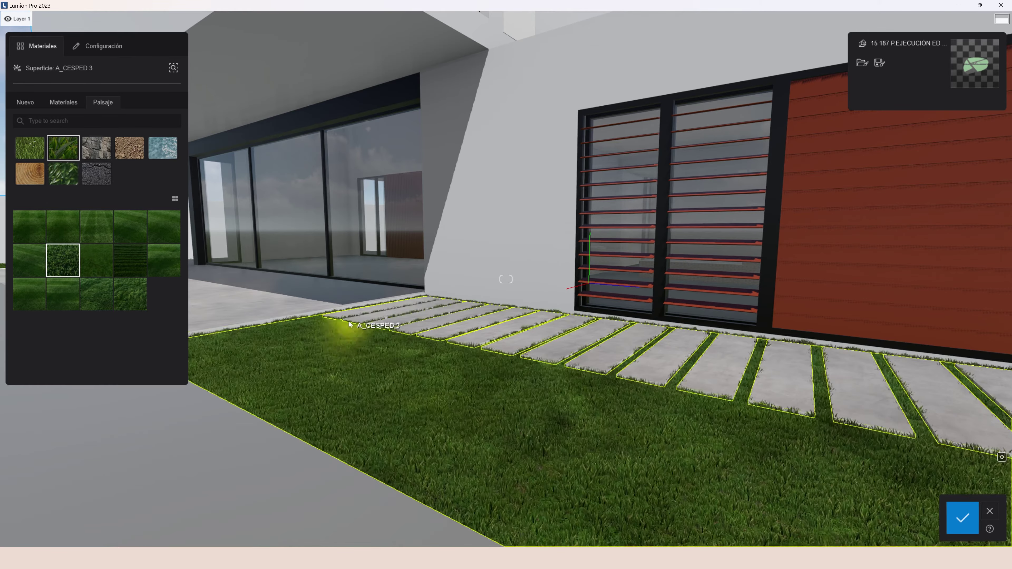
Step: Compare wood materials, including Wood 049 c, on the A_MADERA LLAMBI panel and louvres, and apply a warm orange-brown wood
mouse_move(348, 321)
right_down()
mouse_move(442, 305)
mouse_move(355, 318)
right_up()
key(d)
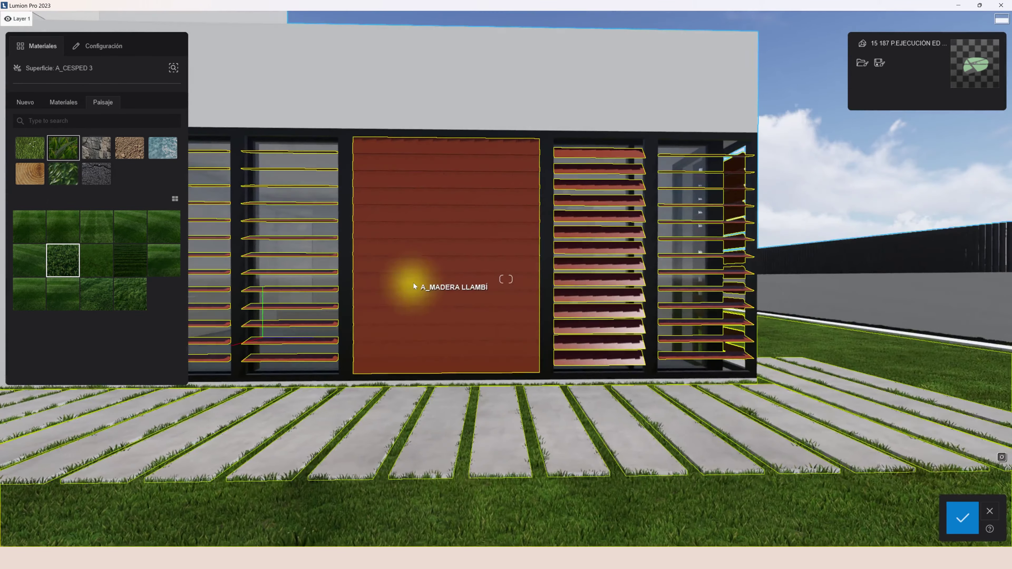
click(411, 283)
click(404, 281)
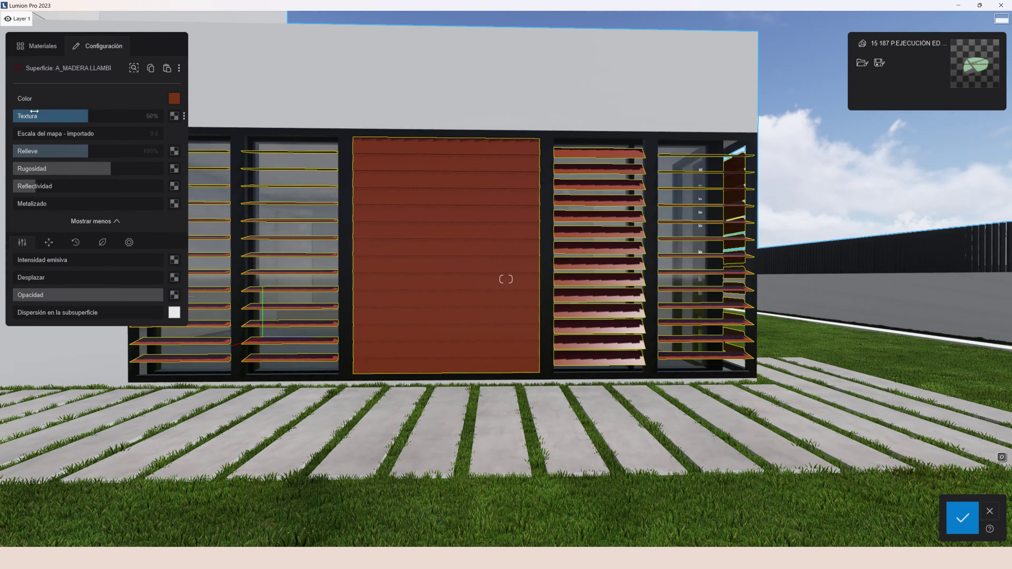
click(34, 53)
click(27, 198)
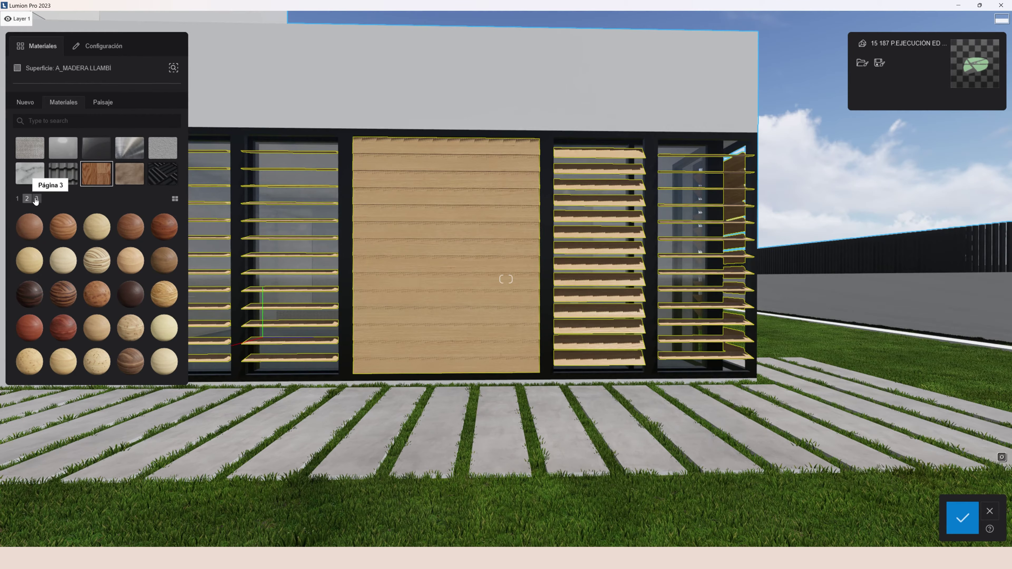
click(36, 199)
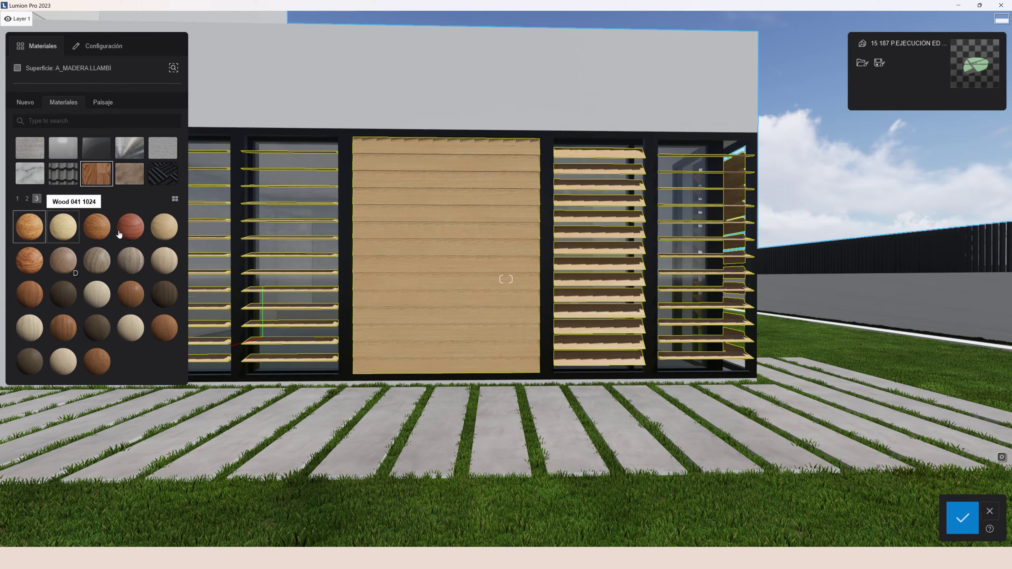
click(102, 232)
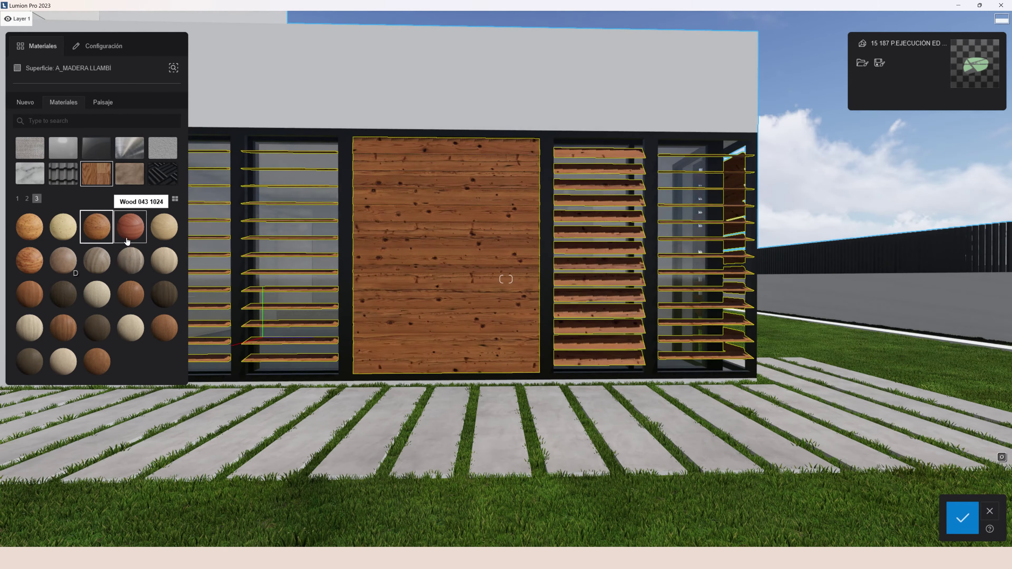
click(134, 284)
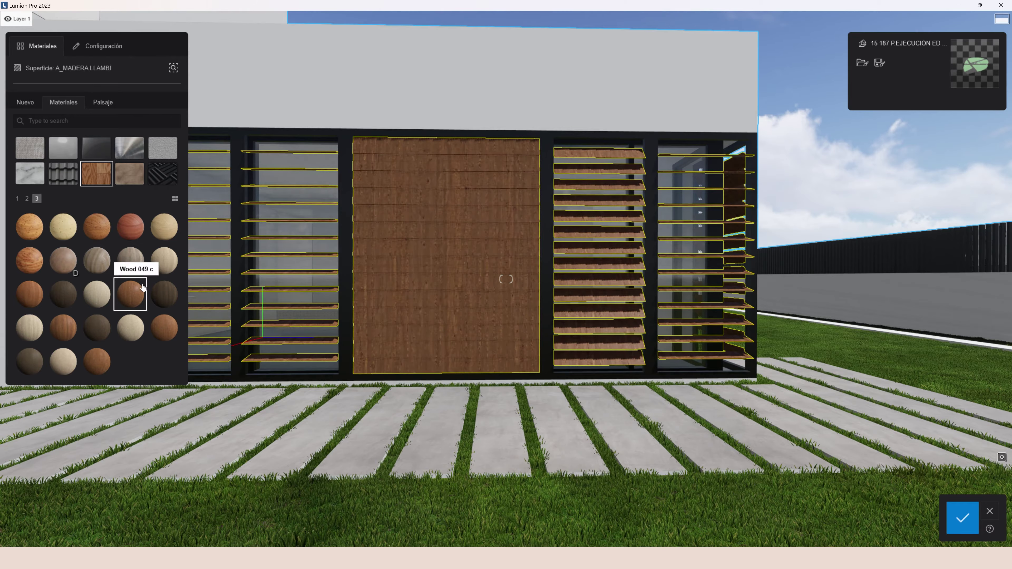
scroll(95, 301, up, 2)
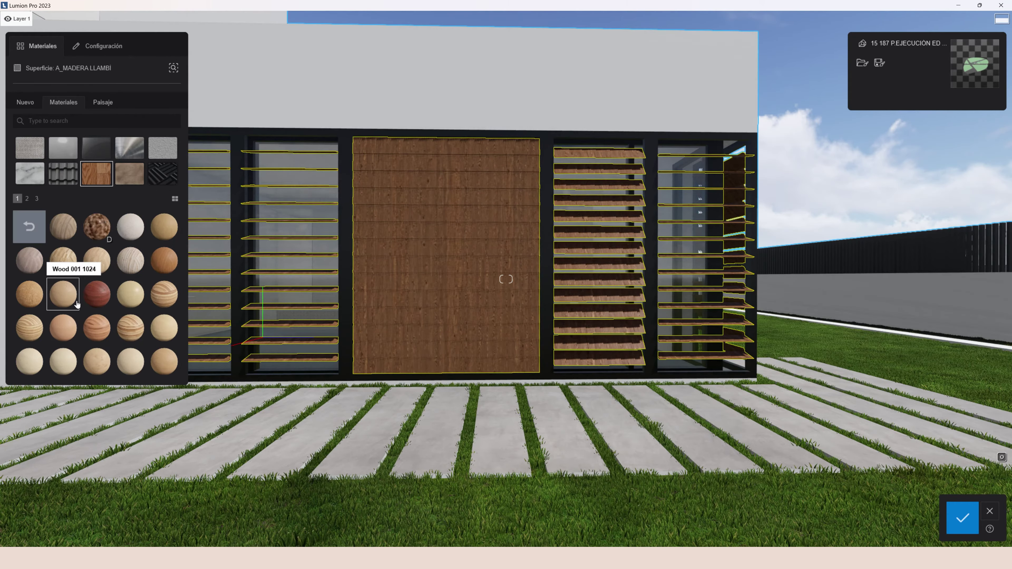
click(167, 270)
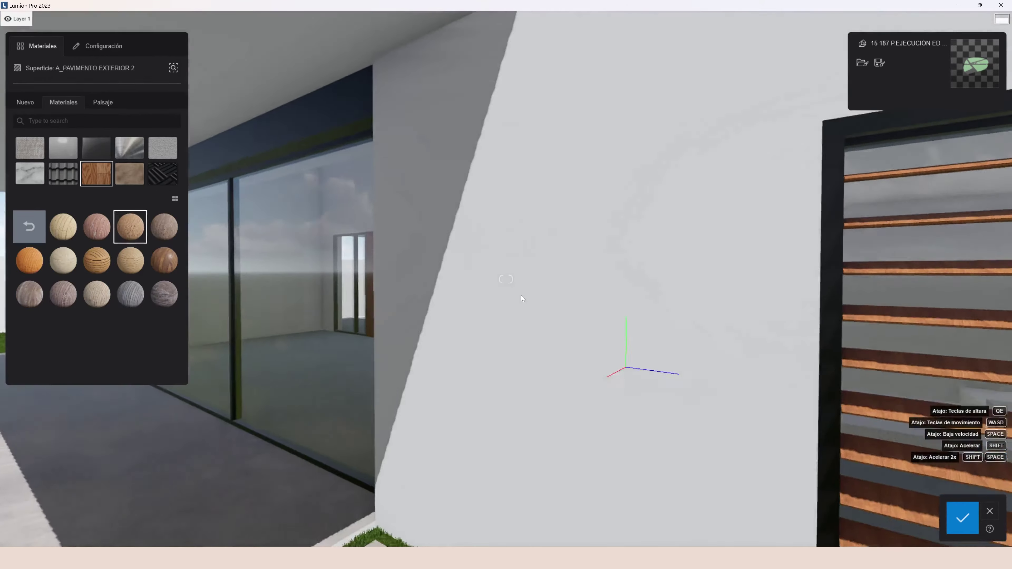
Step: Apply Concrete 015 1024 to the A_MORTERO EXTERIOR wall and inspect its texture up close
key(s)
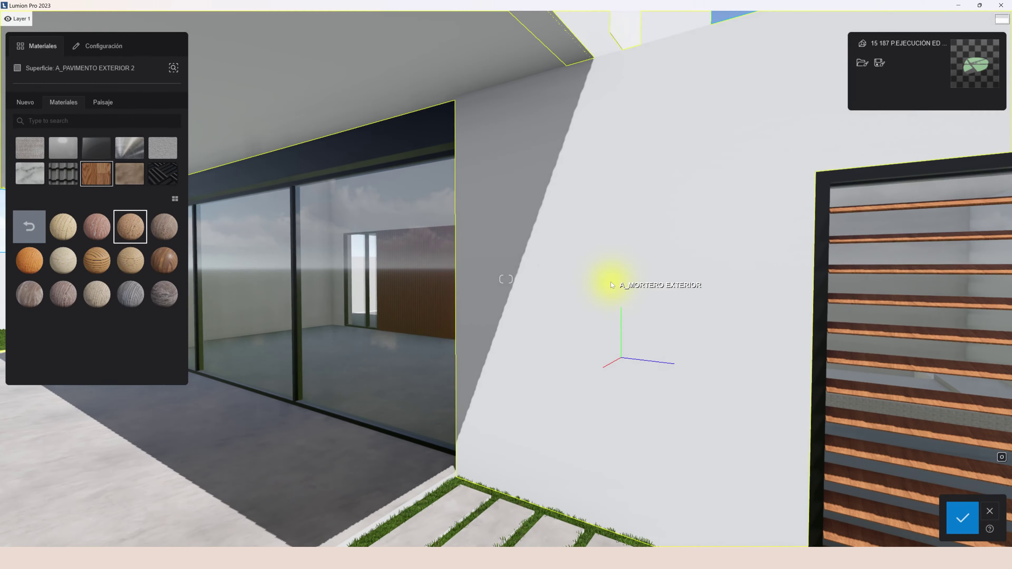
click(610, 281)
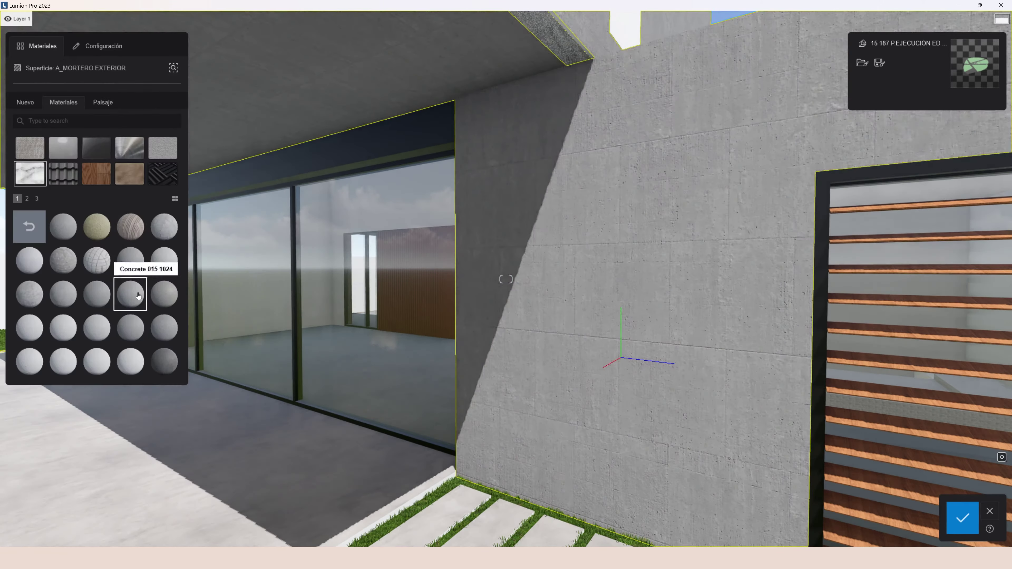
key(w)
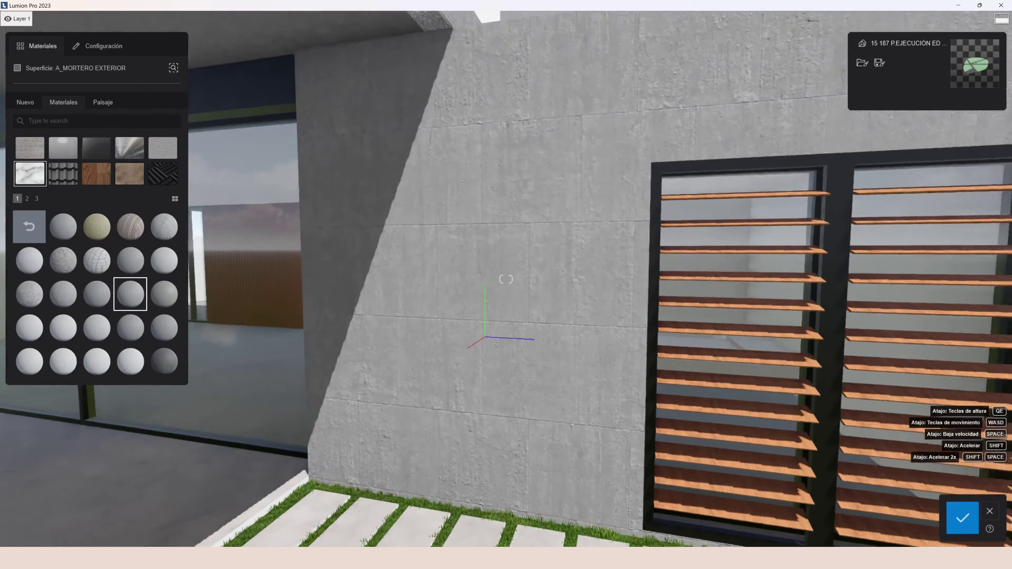
key(w)
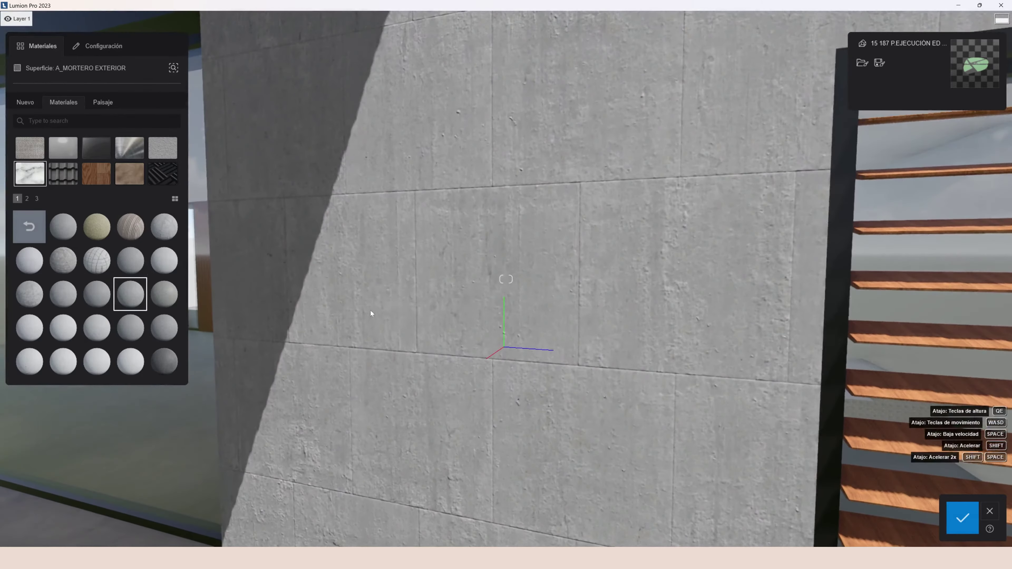
Step: Try other concretes on the A_MORTERO EXTERIOR wall, including Concrete 020 1024 and a smooth grey one with panel joints
click(96, 334)
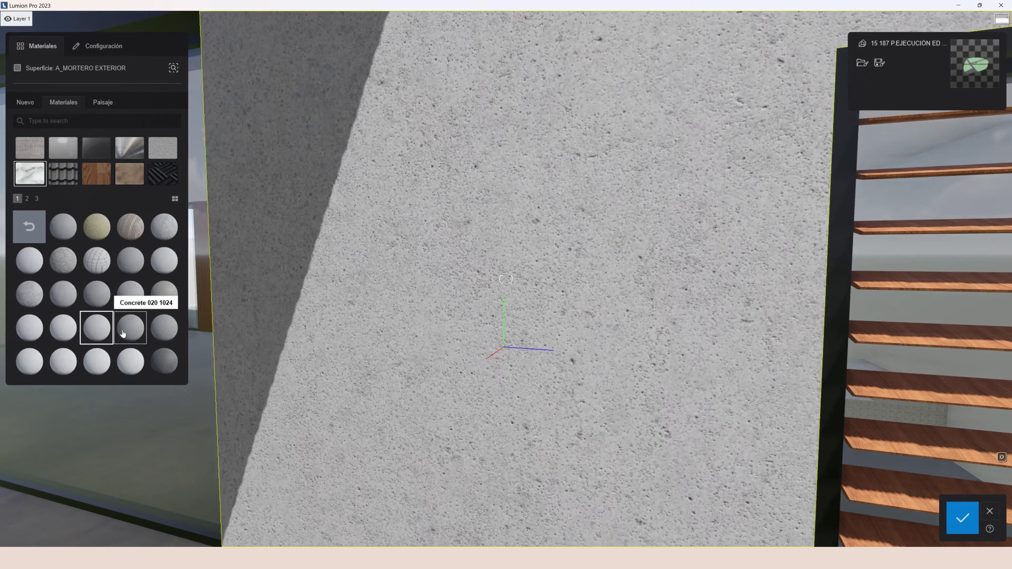
click(124, 334)
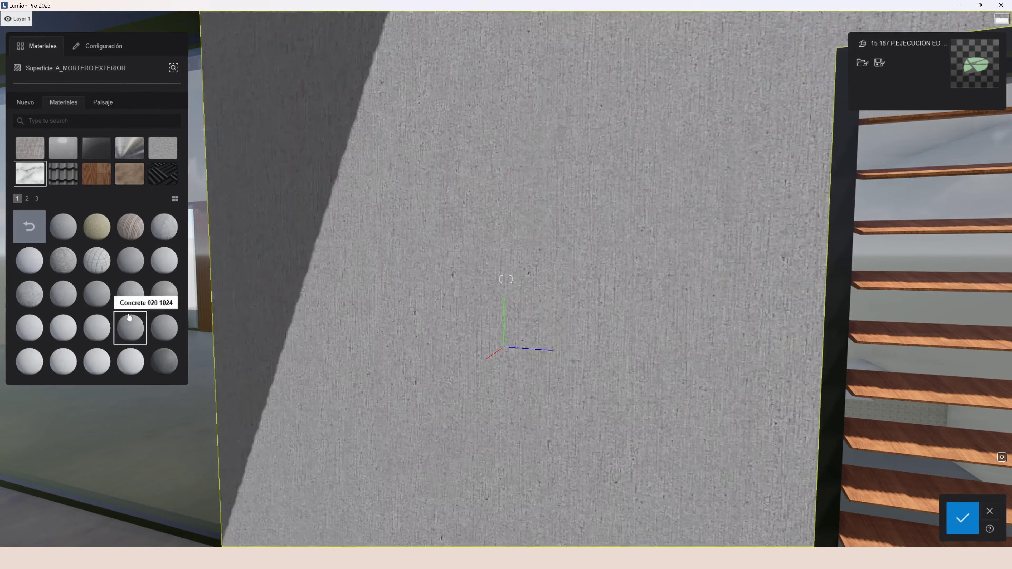
key(s)
right_drag(125, 333, 114, 413)
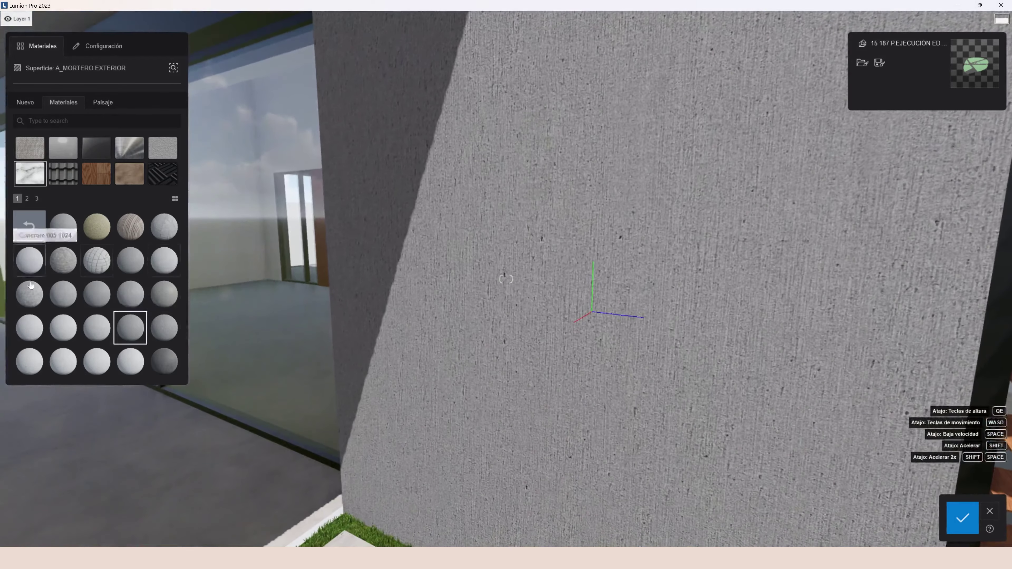
click(26, 199)
click(104, 234)
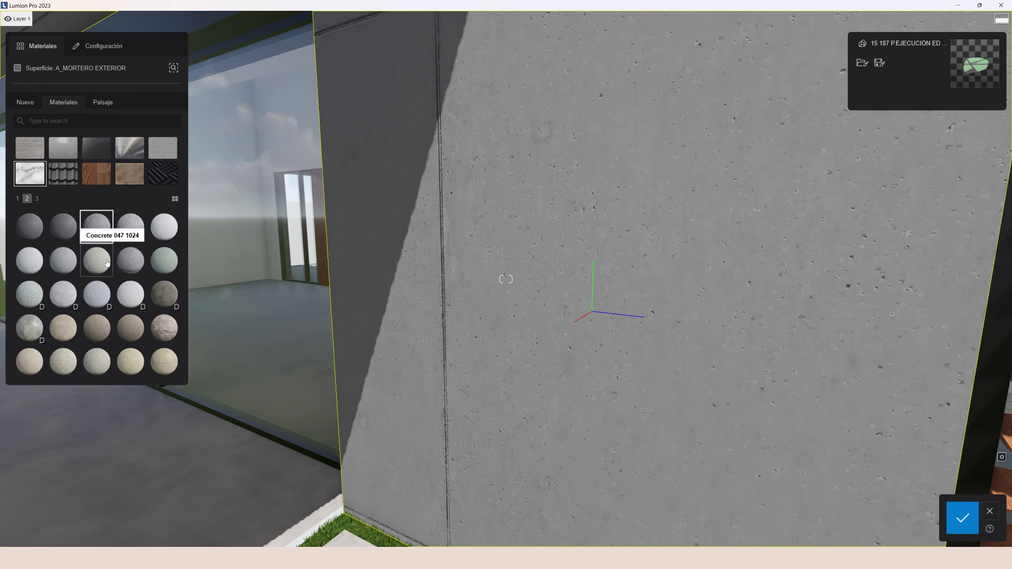
Step: Apply the light, coarse-grained rough concrete to the A_MORTERO EXTERIOR wall and open its material settings
right_drag(140, 261, 141, 208)
key(s)
click(97, 294)
double_click(95, 295)
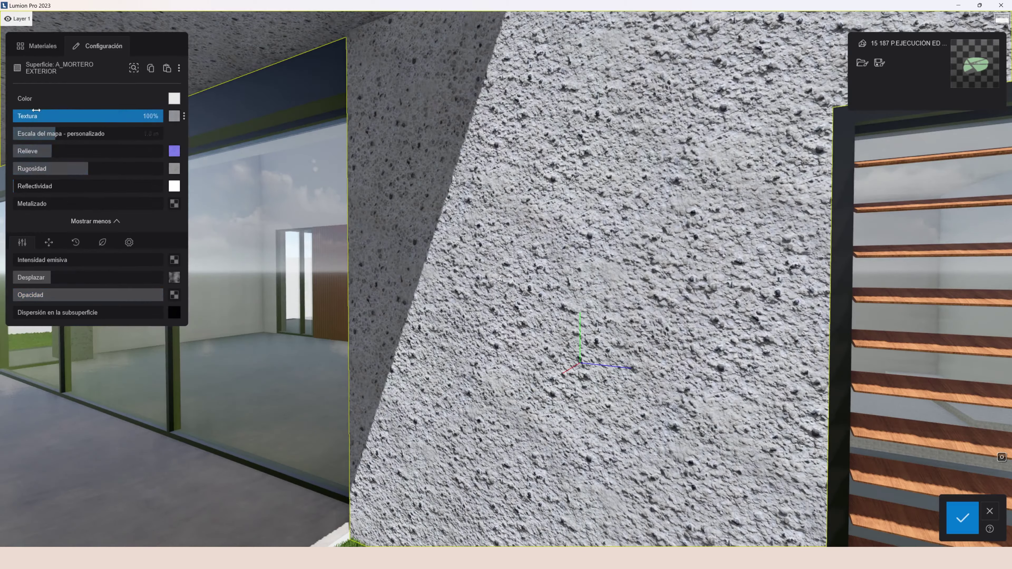
Step: Strongly reduce the texture amount of the A_MORTERO EXTERIOR material, set its relief to 3%, and save the material changes
mouse_move(36, 112)
mouse_down()
mouse_move(64, 115)
mouse_move(29, 121)
mouse_up()
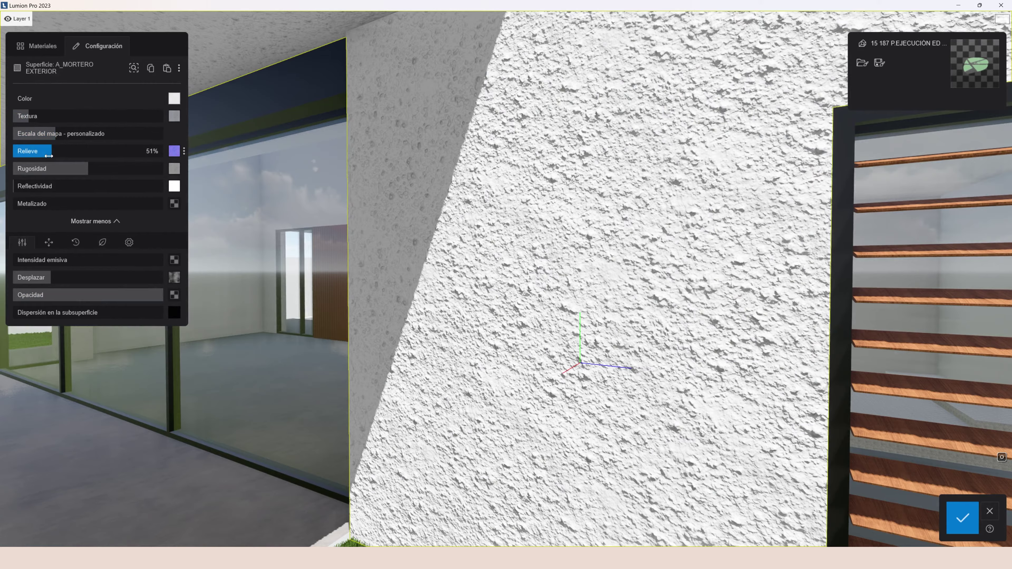
drag(20, 154, 16, 152)
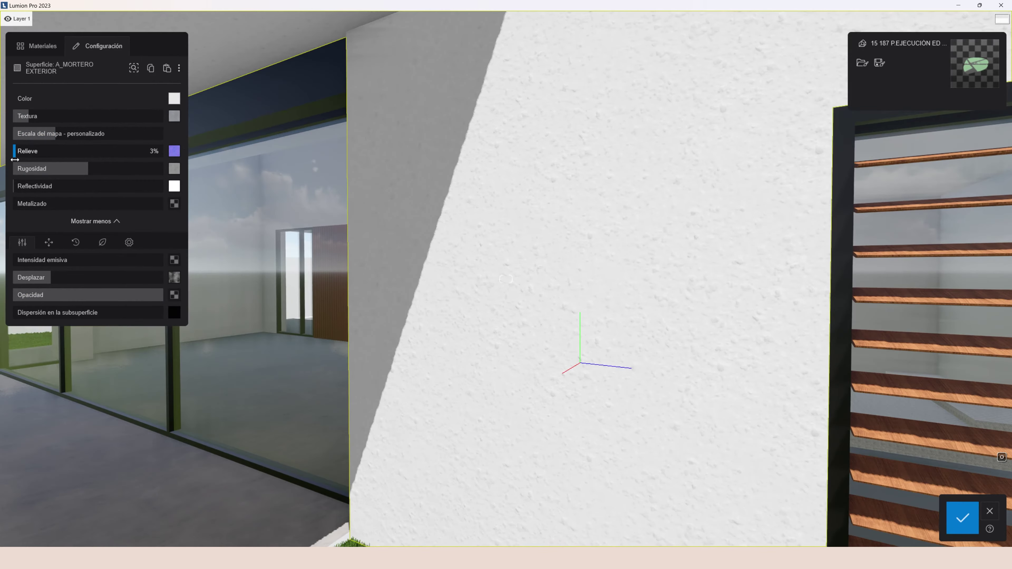
scroll(291, 223, down, 10)
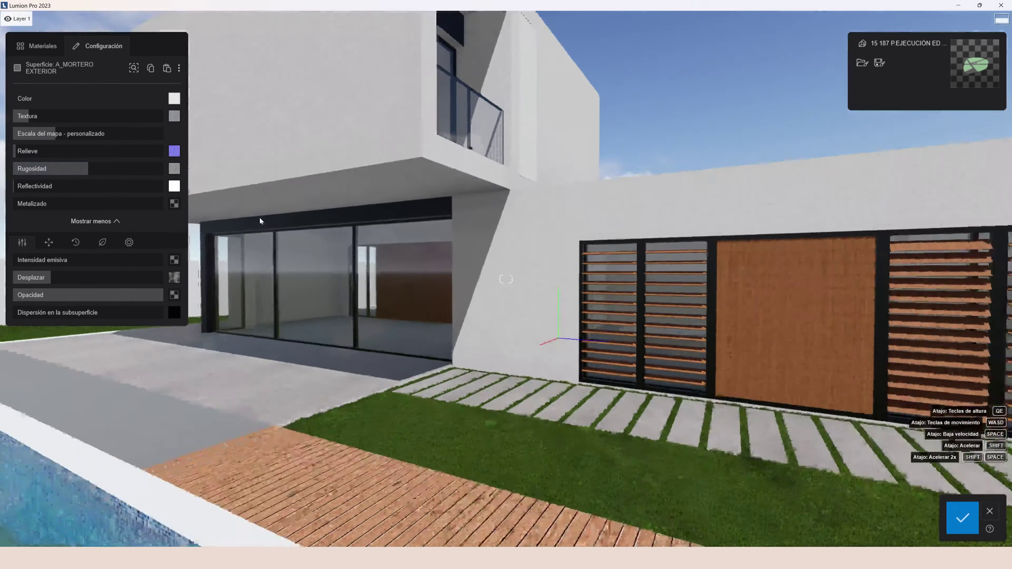
click(963, 518)
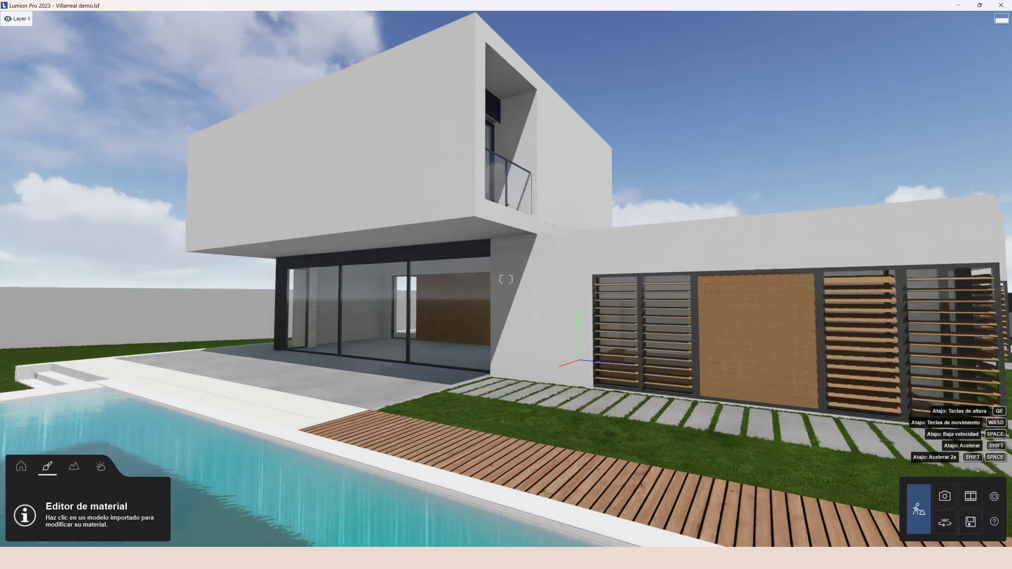
Step: Grow leaves over the A_MURO LINDES boundary wall by extending the foliage in its material settings
right_drag(506, 279, 350, 279)
key(w)
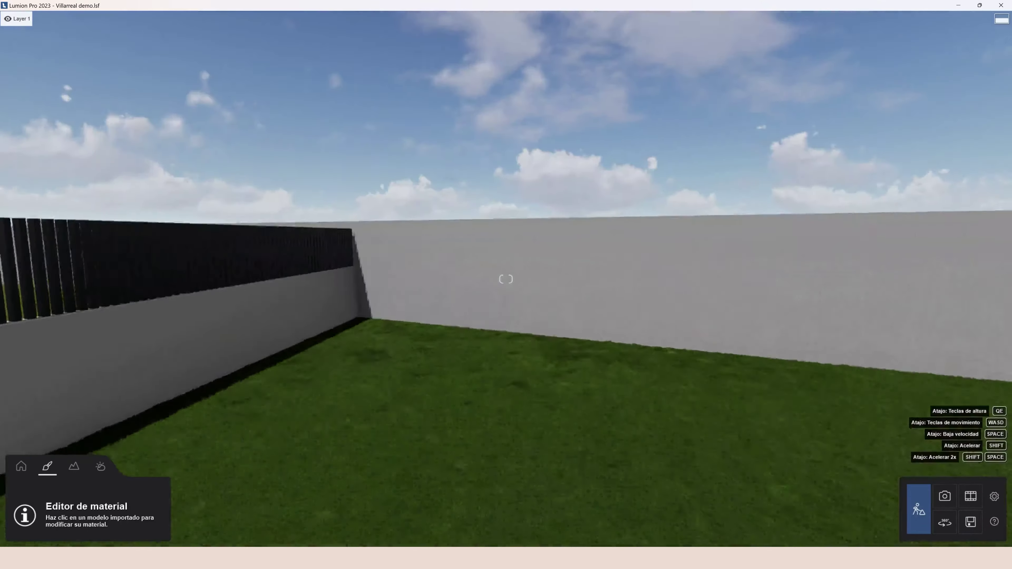
key(w)
right_drag(350, 435, 540, 437)
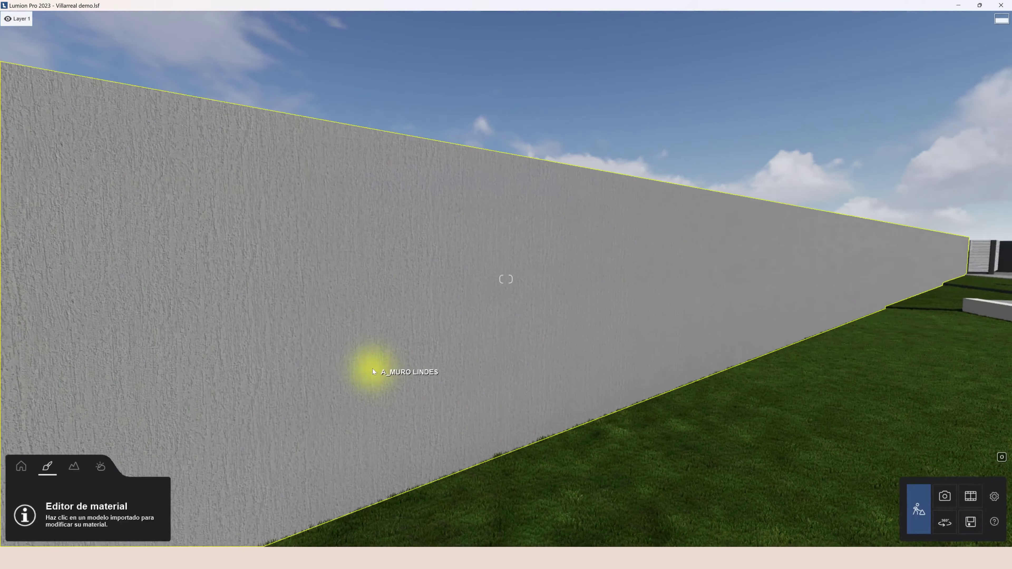
click(374, 371)
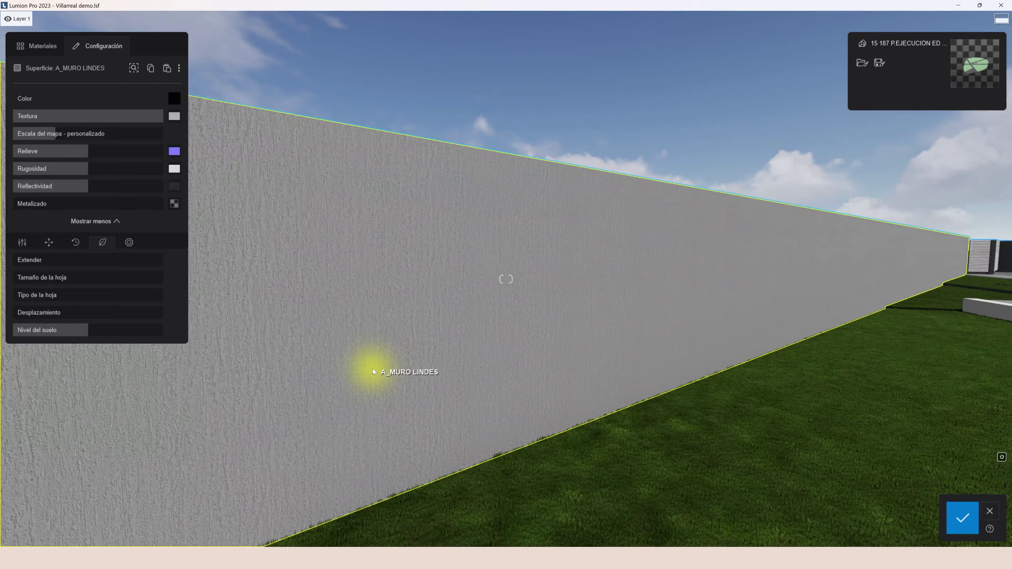
click(22, 242)
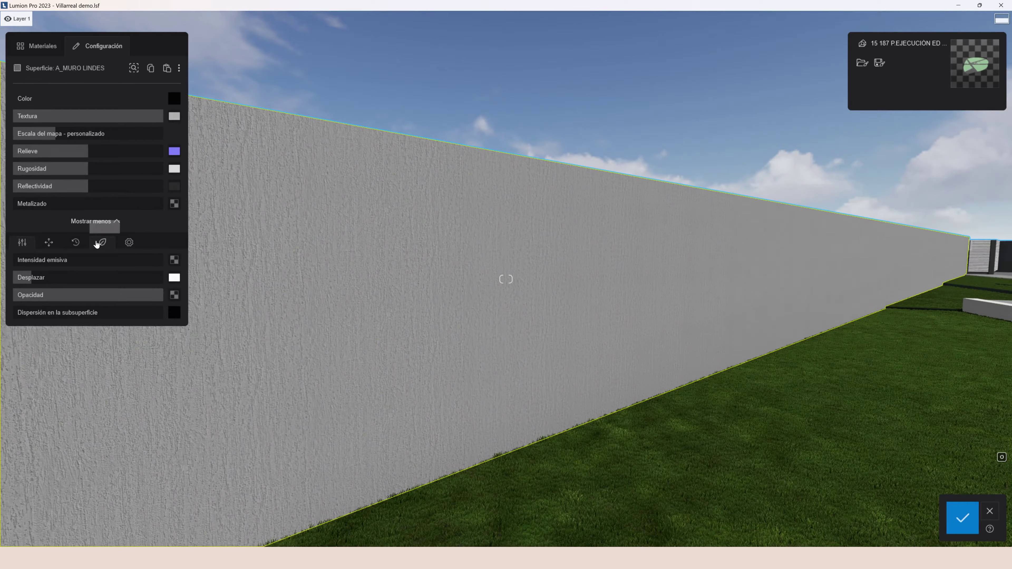
click(97, 244)
click(55, 262)
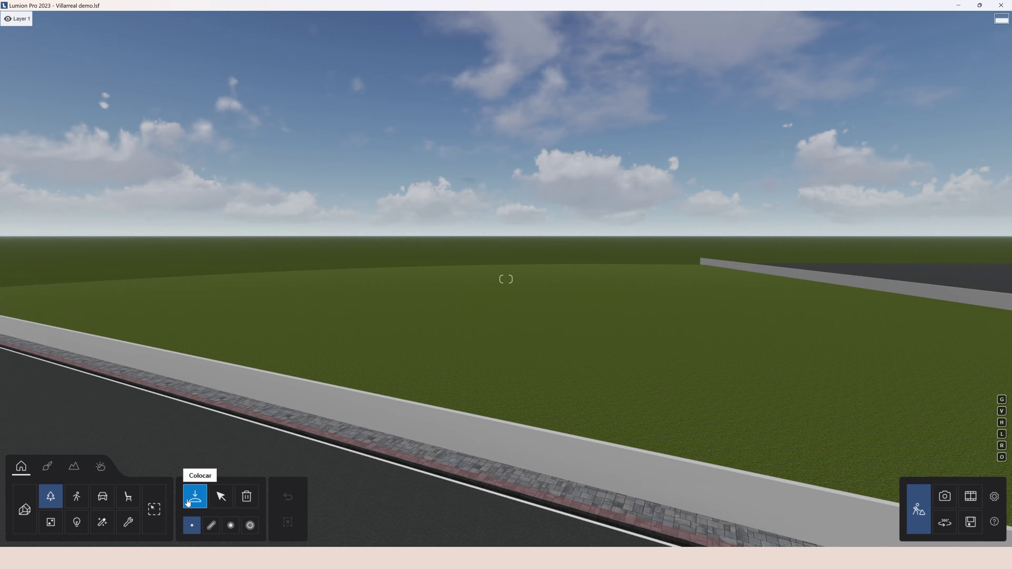
Step: Paint a grove of broadleaf Shumard Oak-M RT trees with the placement brush across the grass field beyond the road
click(50, 496)
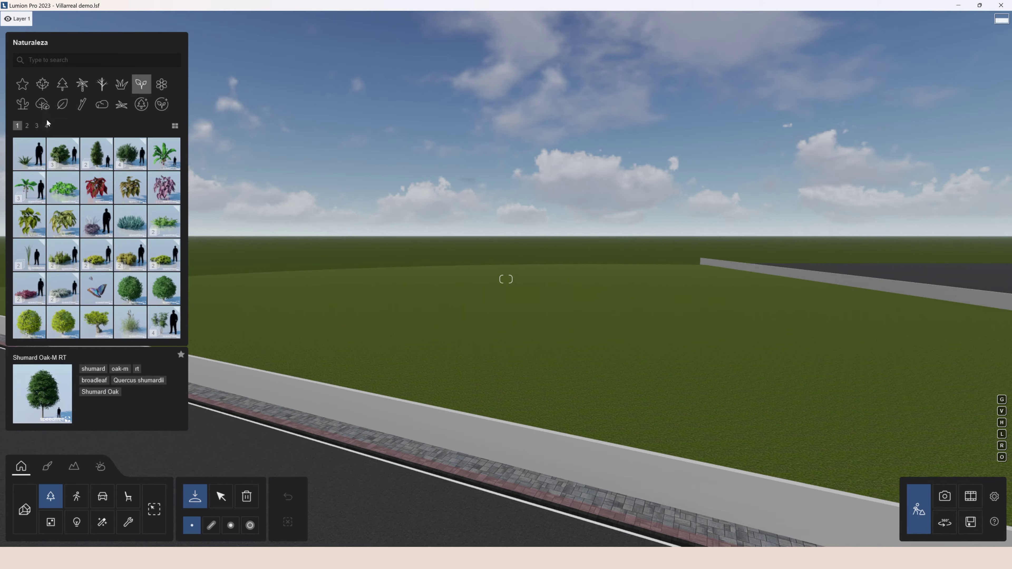
click(39, 89)
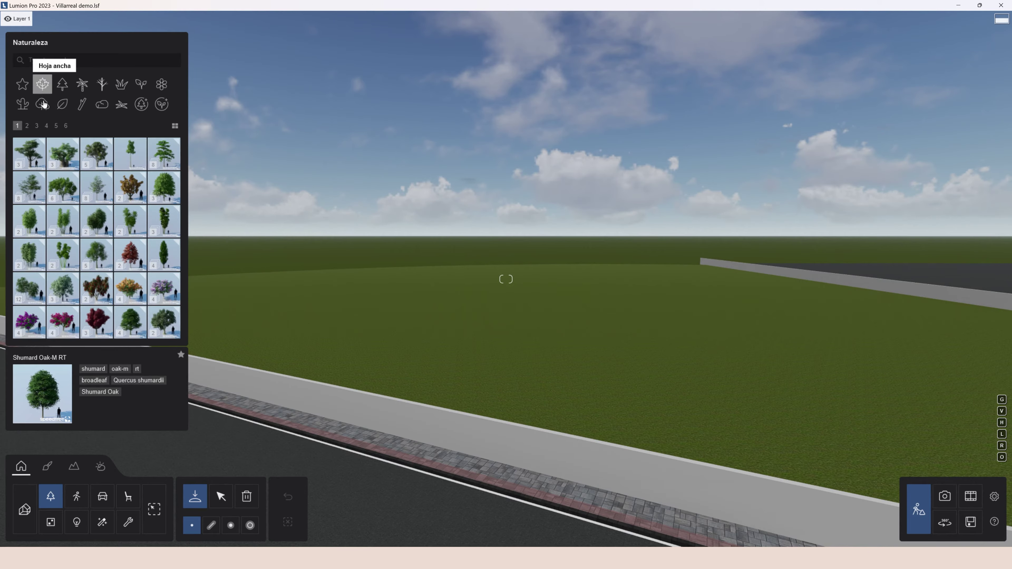
click(56, 126)
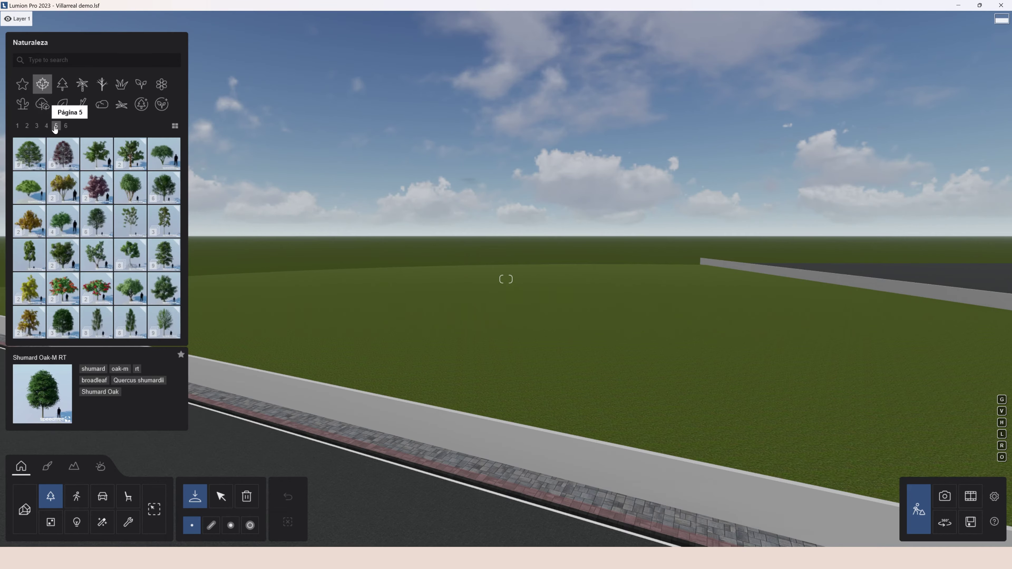
click(62, 322)
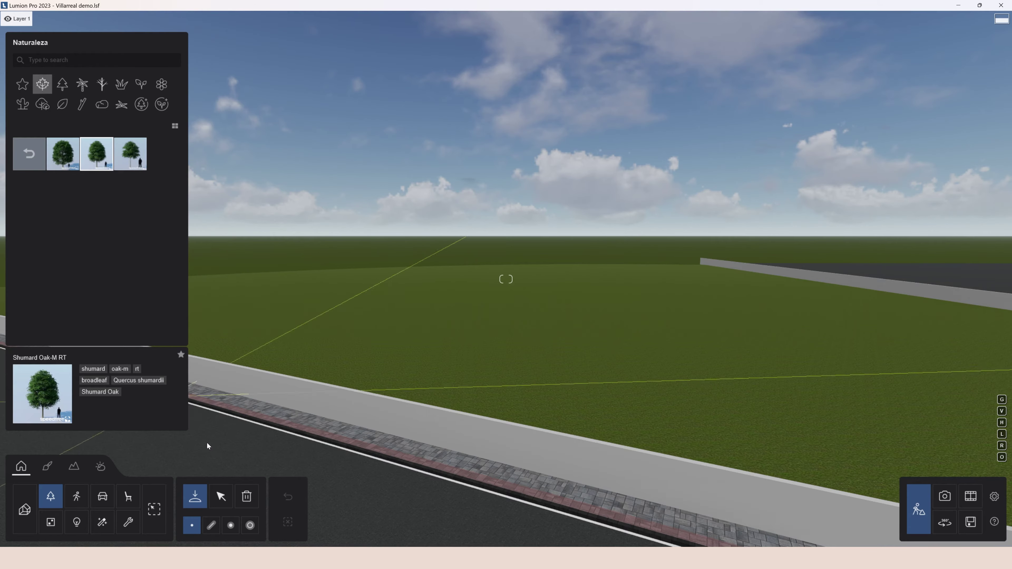
click(250, 526)
mouse_move(161, 506)
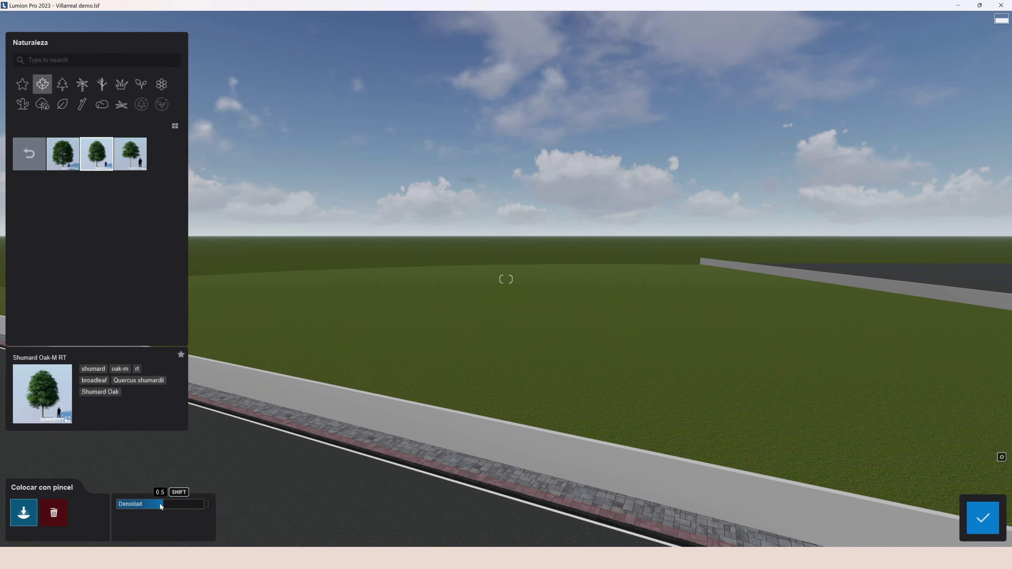
right_drag(506, 287, 589, 335)
click(342, 295)
click(502, 291)
click(789, 289)
click(821, 287)
right_drag(596, 276, 554, 277)
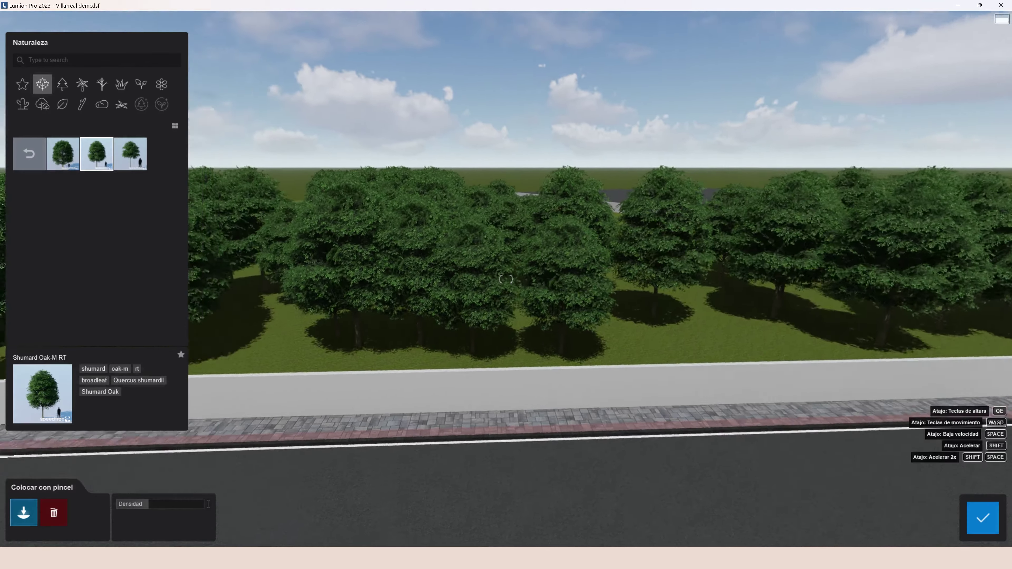
click(983, 517)
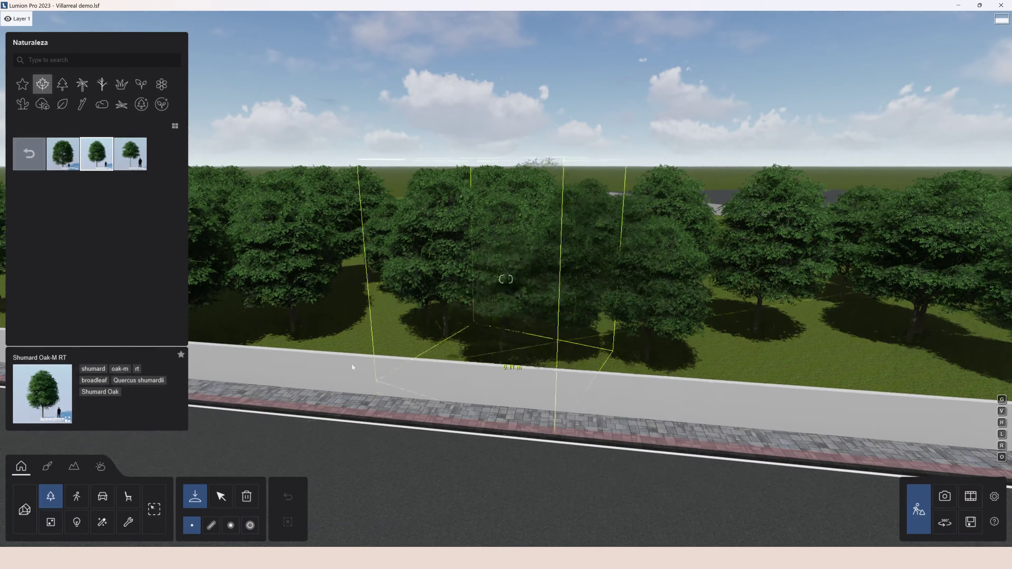
Step: Start a mass placement beside the house terrace, replacing the oak in its plant set with Eskdale Poa and Mondo Grass
right_drag(382, 398, 670, 442)
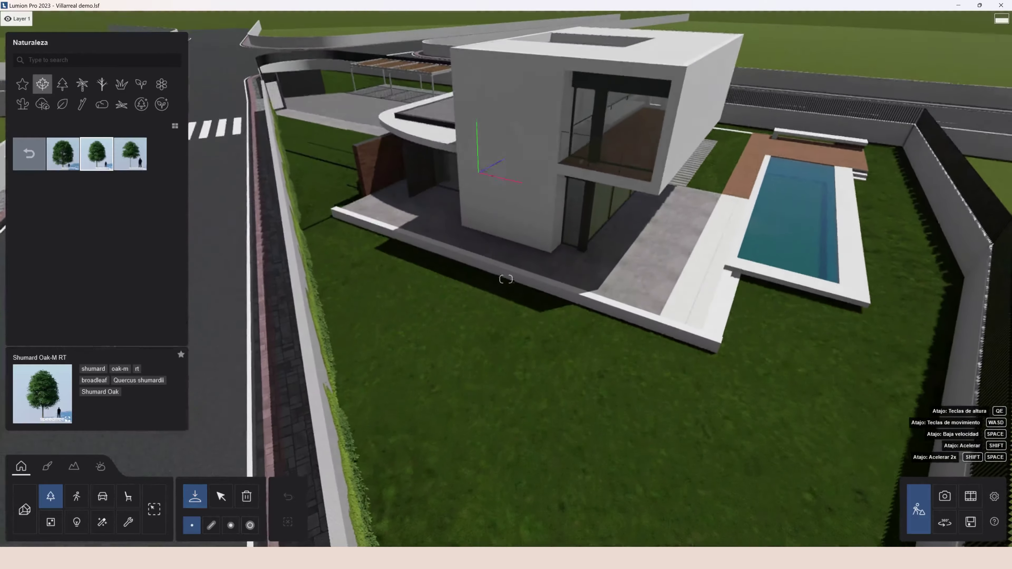
key(w)
click(211, 525)
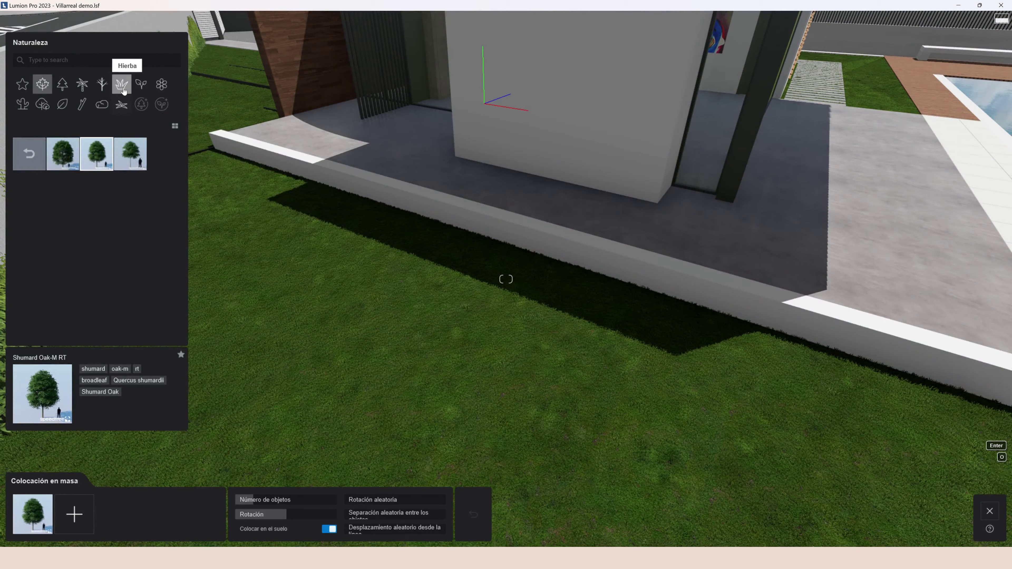
click(124, 91)
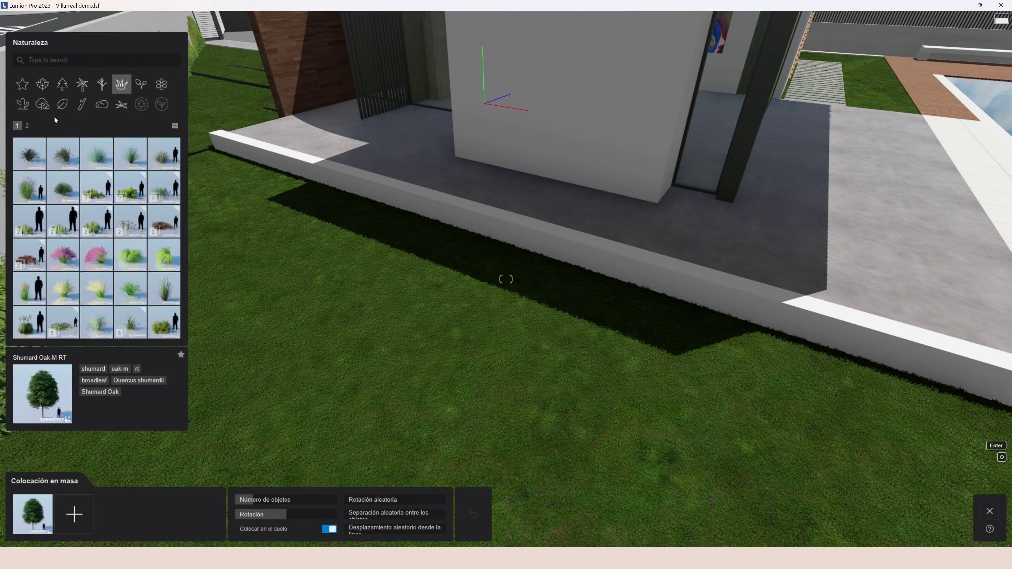
click(130, 154)
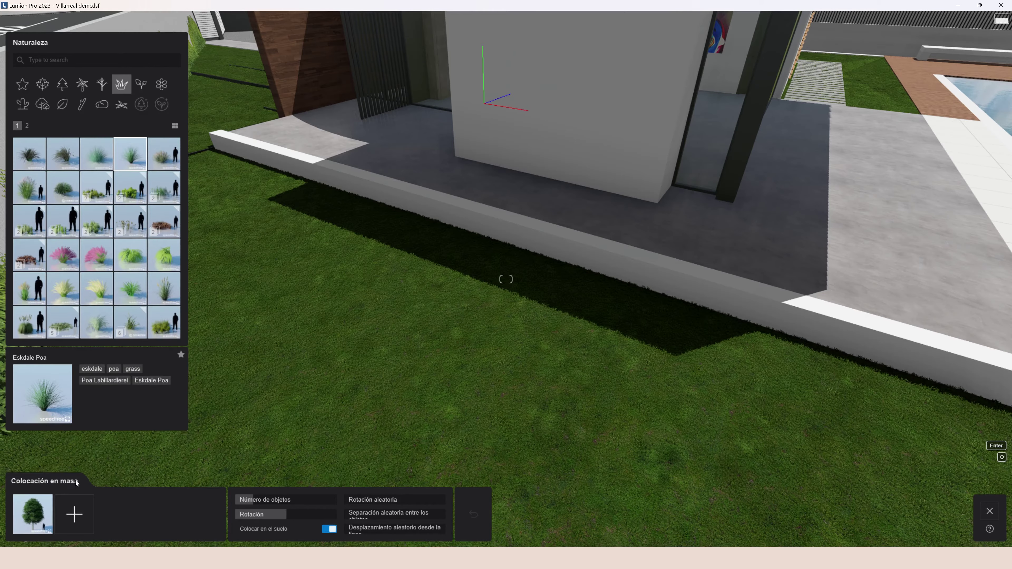
click(74, 512)
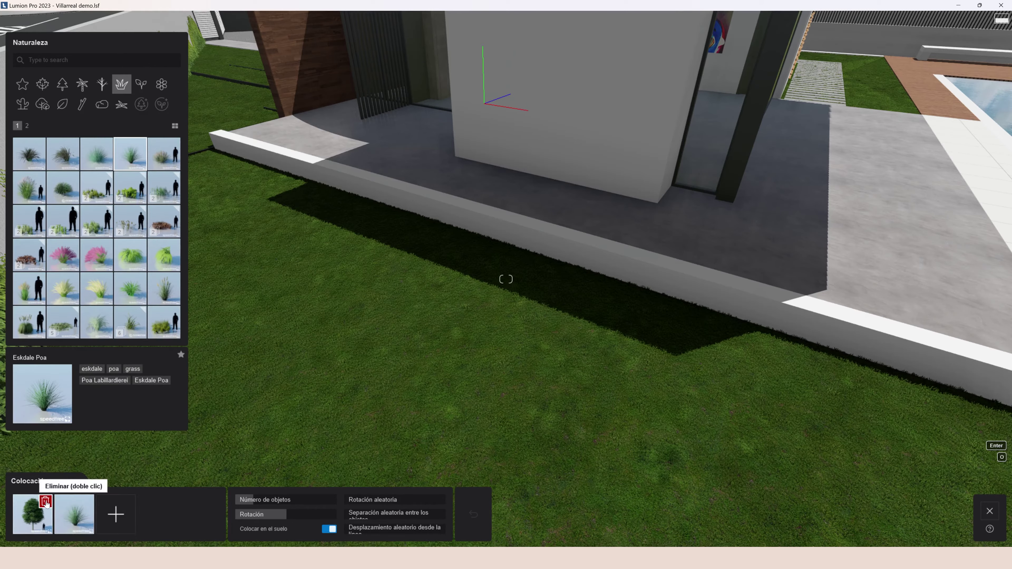
double_click(46, 503)
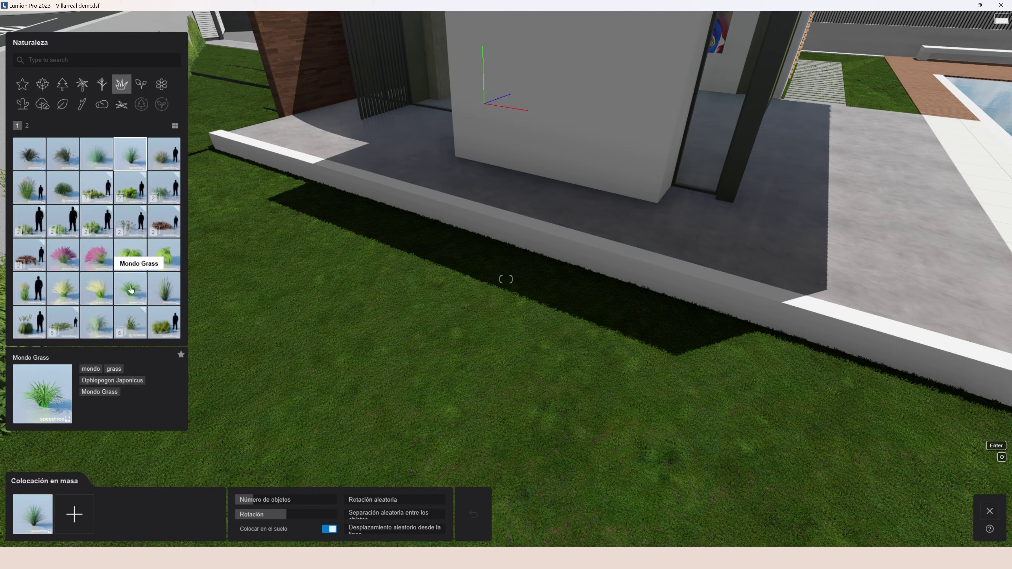
click(131, 290)
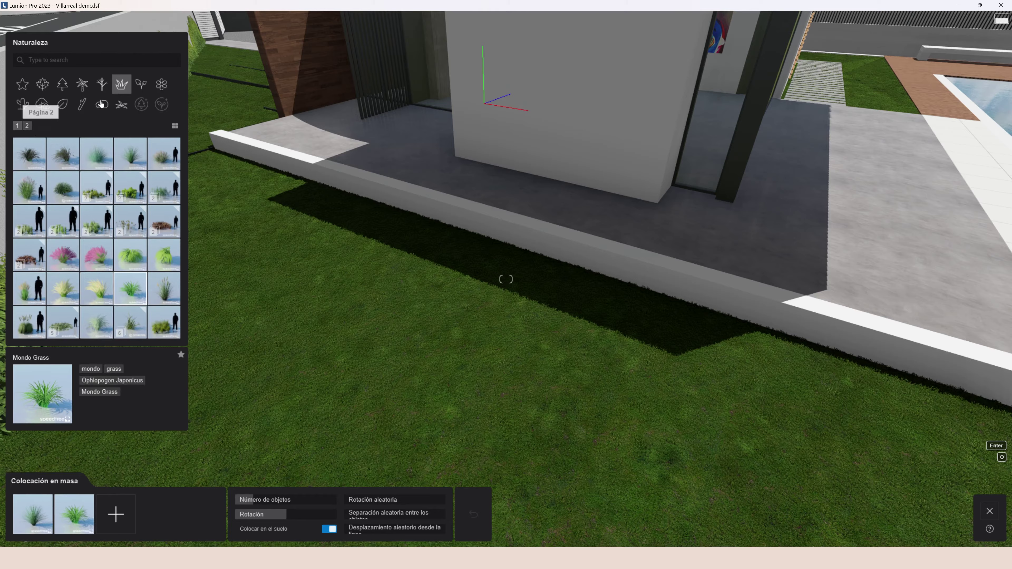
Step: Add CurlyPalmSmall 001 and French Lavender Blue to the mass placement's plant set
click(139, 87)
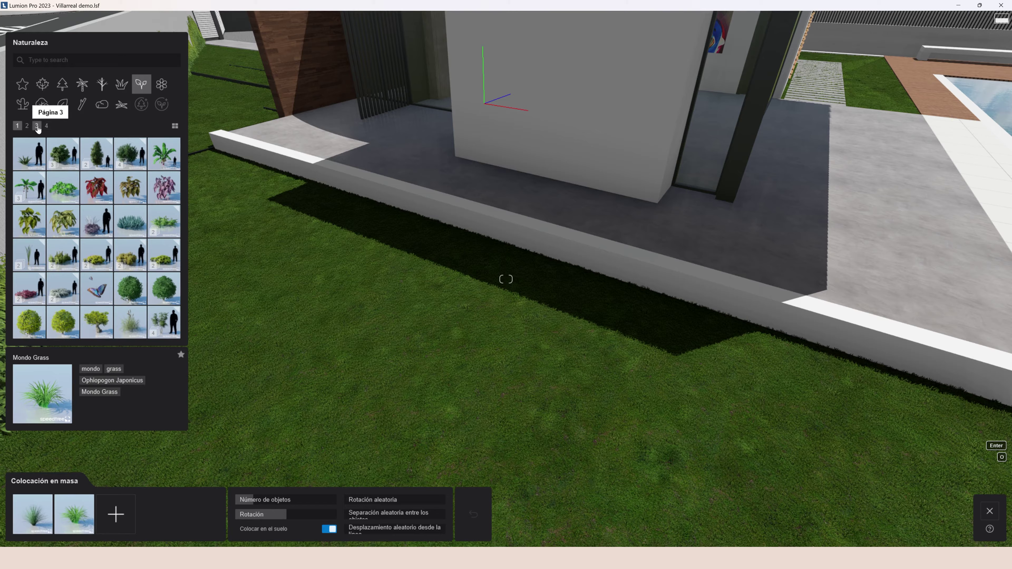
click(37, 126)
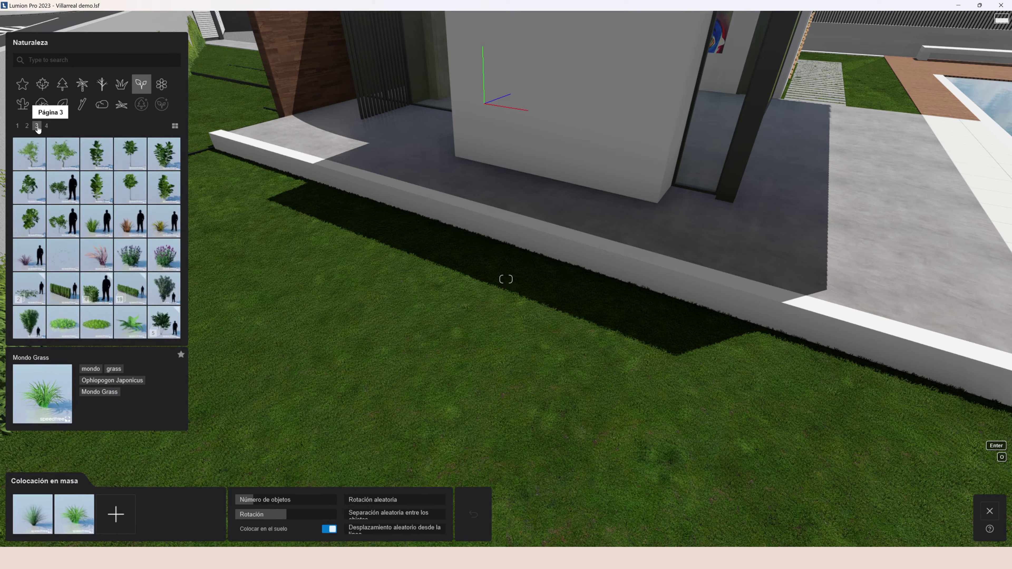
click(27, 126)
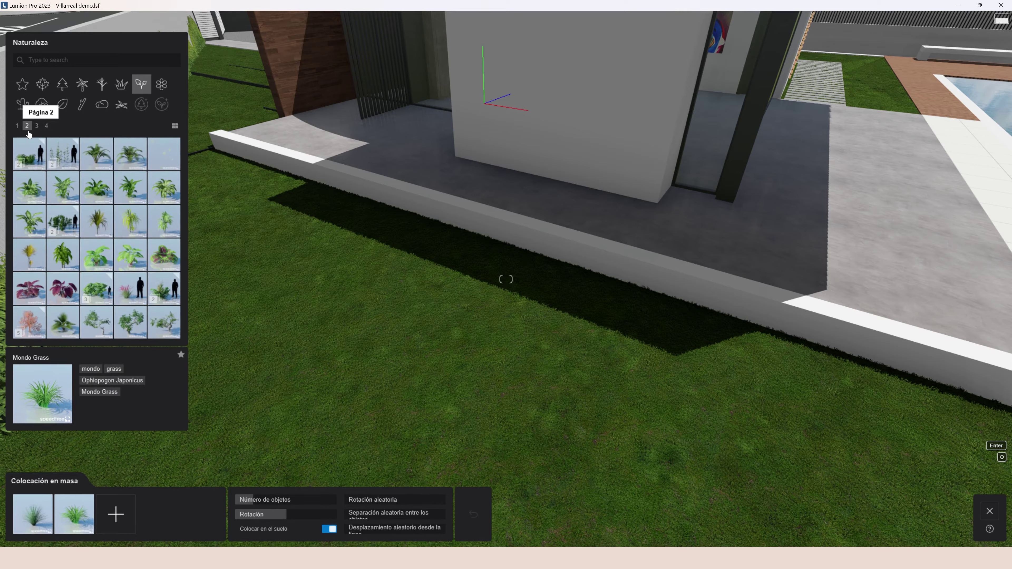
click(97, 153)
click(110, 511)
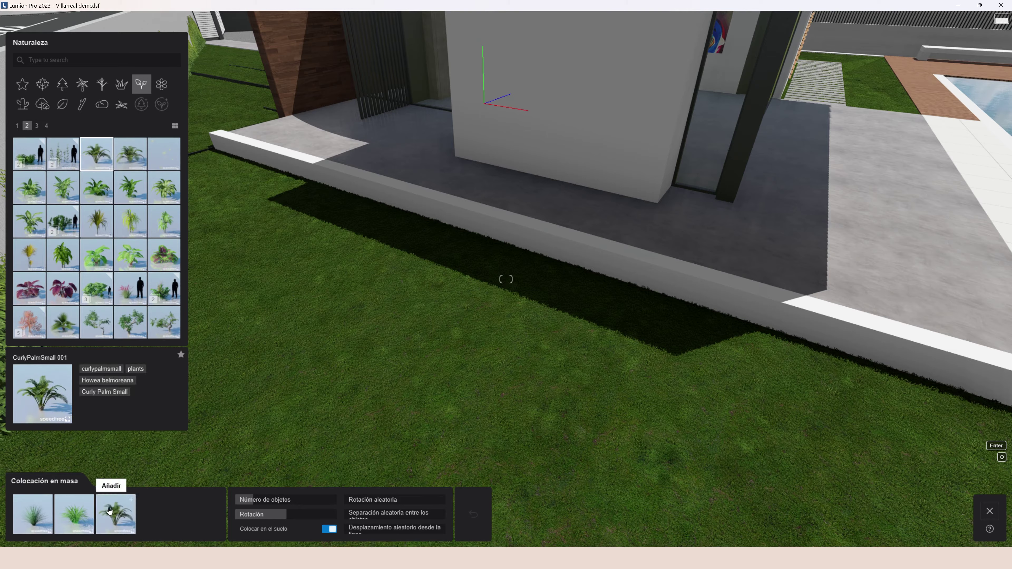
click(37, 126)
click(130, 263)
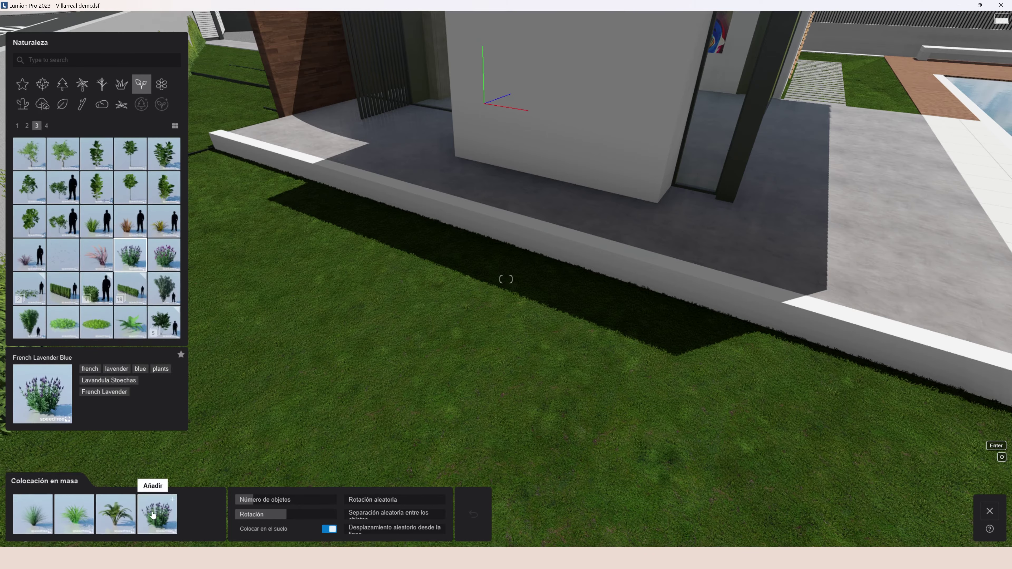
click(158, 514)
Step: Lay out the mixed planting row along the lawn edge of the terrace, increase its number of objects, and accept it
click(211, 164)
right_drag(493, 182, 598, 215)
click(597, 215)
right_drag(597, 215, 493, 182)
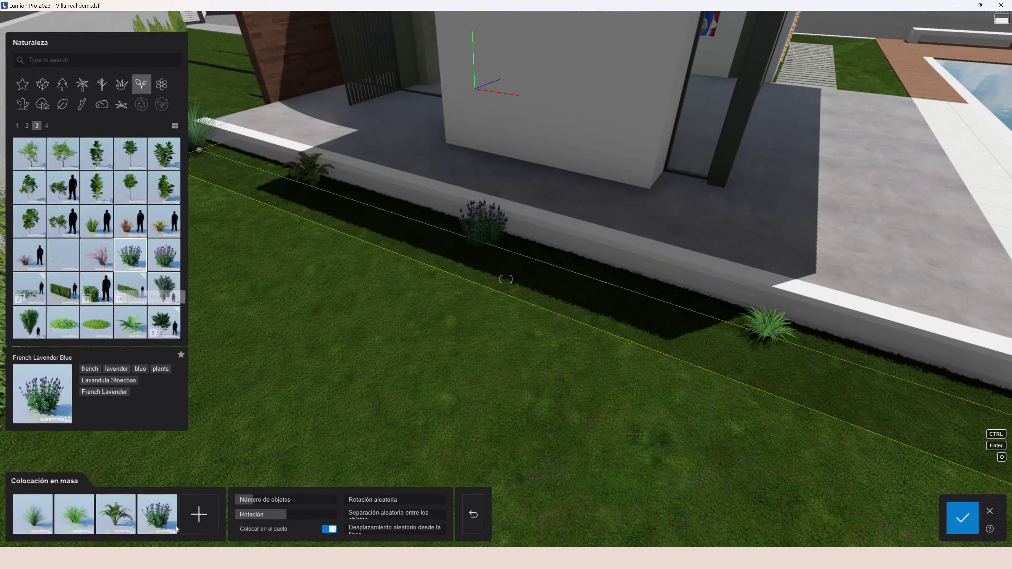
drag(255, 502, 285, 501)
mouse_move(371, 403)
right_down()
mouse_move(462, 400)
mouse_move(377, 404)
right_up()
key(w)
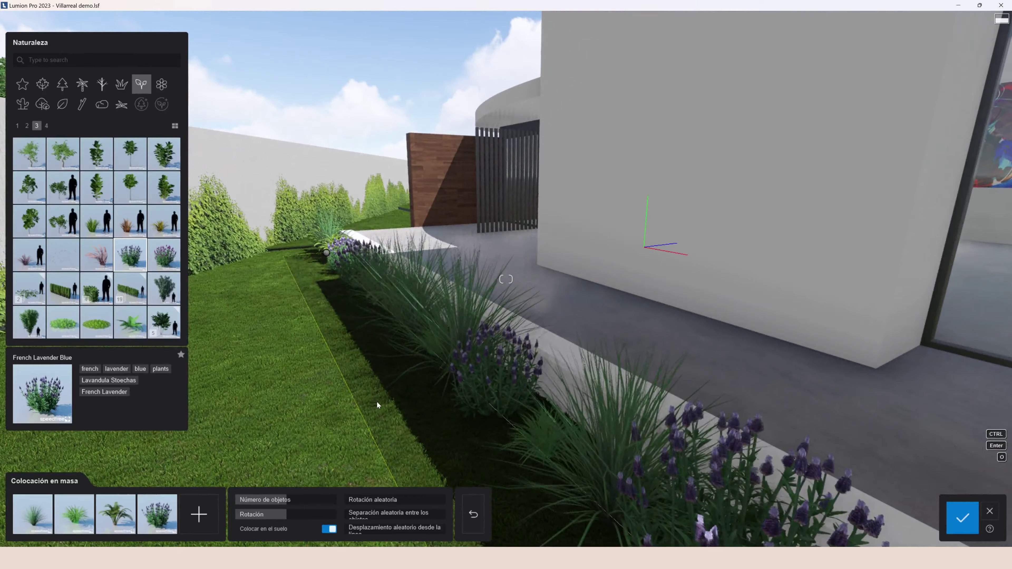
click(955, 522)
Step: Place a tall conifer in the garden corner where the black slatted fence meets the leaf-covered boundary wall
right_drag(955, 523, 604, 511)
key(w)
key(w)
right_drag(556, 371, 573, 423)
key(q)
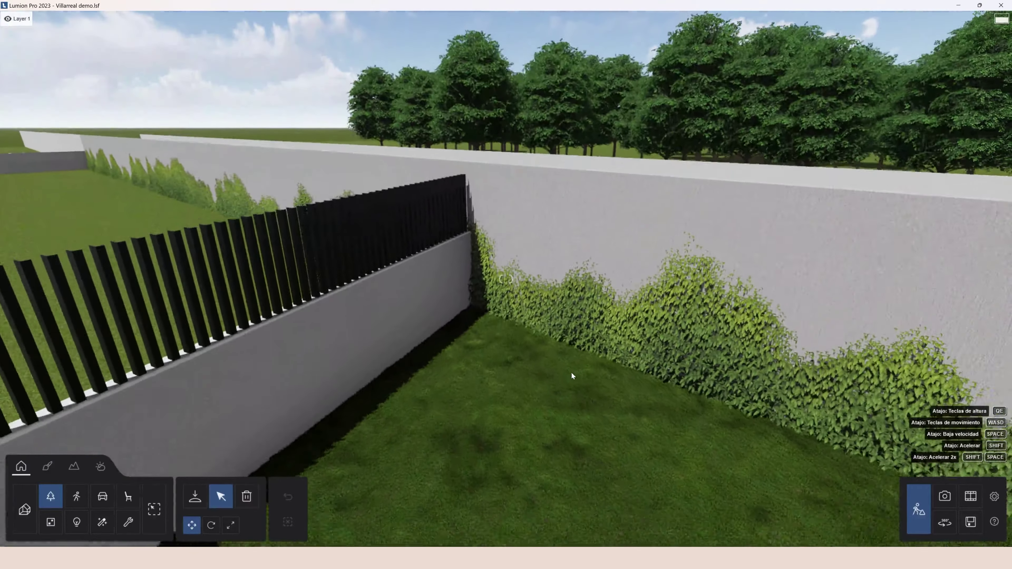
click(195, 497)
click(62, 84)
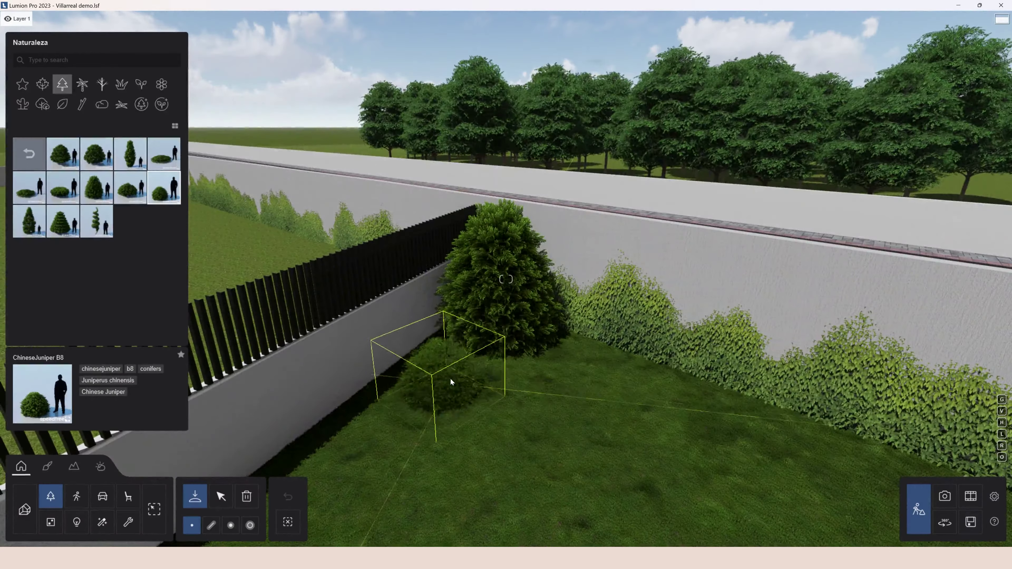
Step: Place two ChineseJuniper B8 shrubs along the slatted fence in front of the tall conifer and enlarge the one nearest to it
click(435, 386)
click(221, 496)
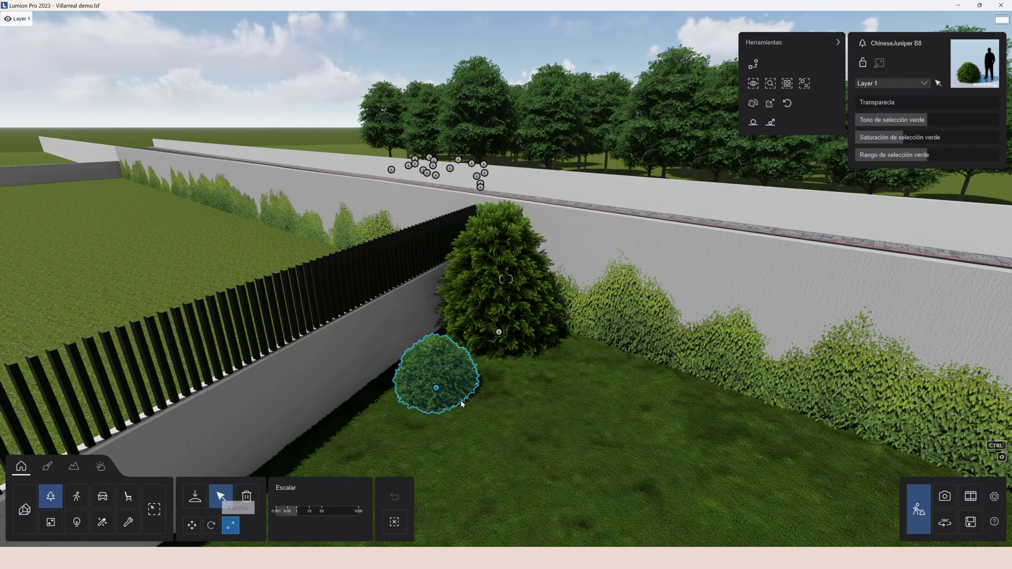
click(194, 496)
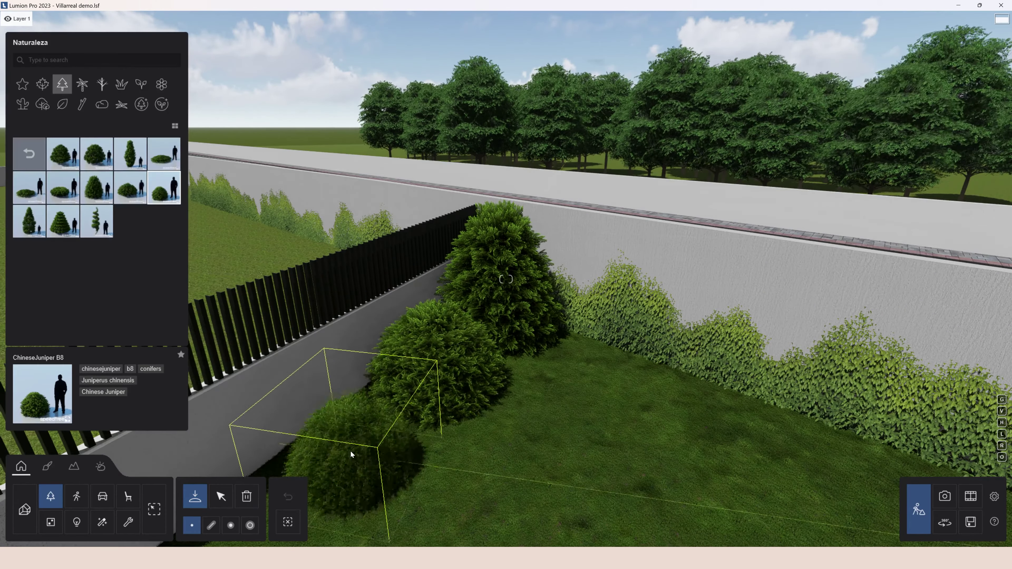
click(346, 453)
click(221, 497)
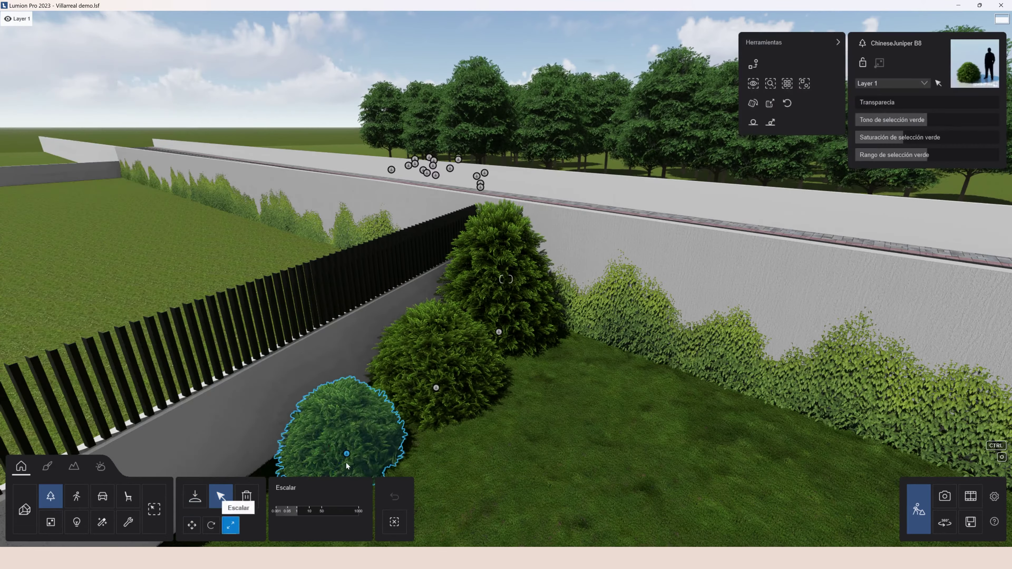
drag(346, 455, 344, 461)
Step: Place a Eulalia Grass clump on the lawn in front of the junipers, scale it down and adjust its position
right_drag(337, 452, 373, 470)
key(s)
key(w)
click(195, 498)
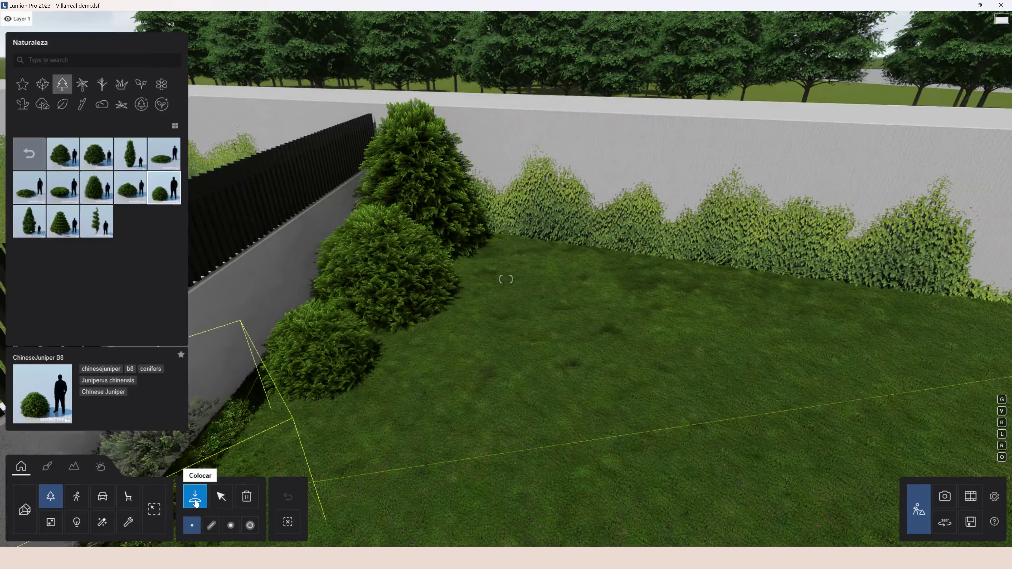
click(121, 84)
click(97, 160)
click(438, 385)
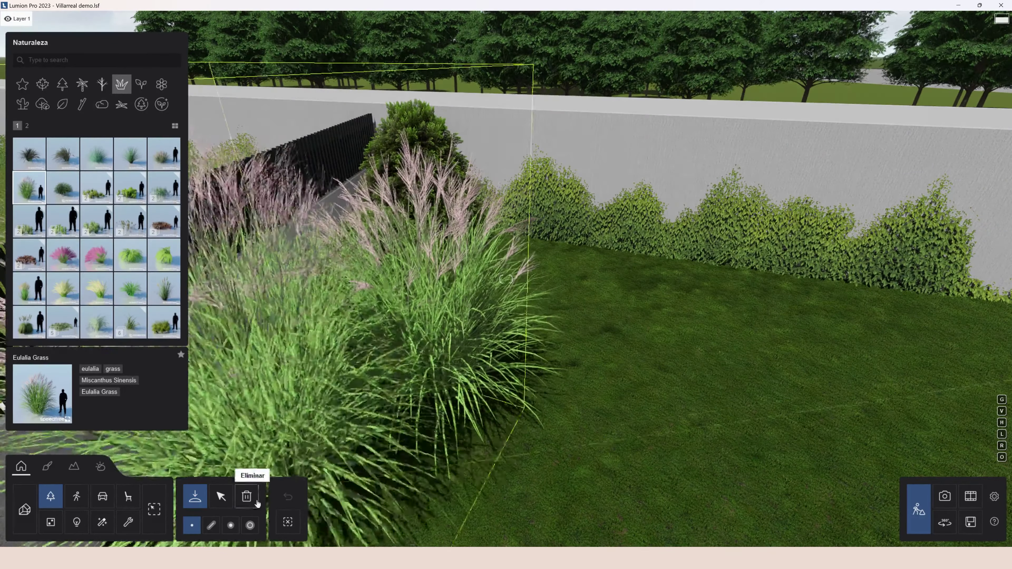
click(220, 497)
click(231, 526)
drag(437, 385, 414, 380)
click(192, 525)
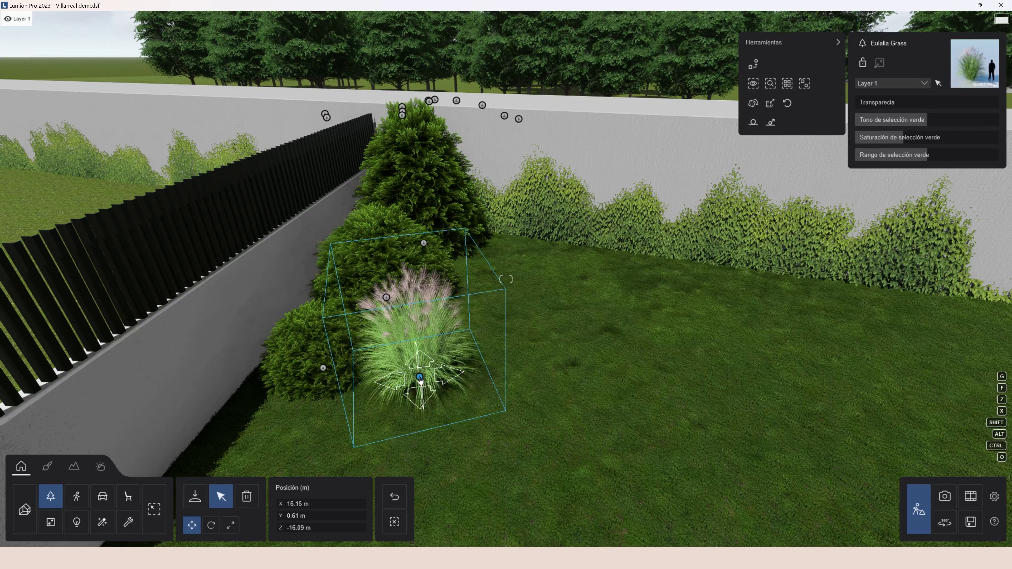
Step: Place a high-detail Pine 002 beside the tall conifer and an Orchid Tree 001 on the lawn near the leaf-covered wall
click(195, 496)
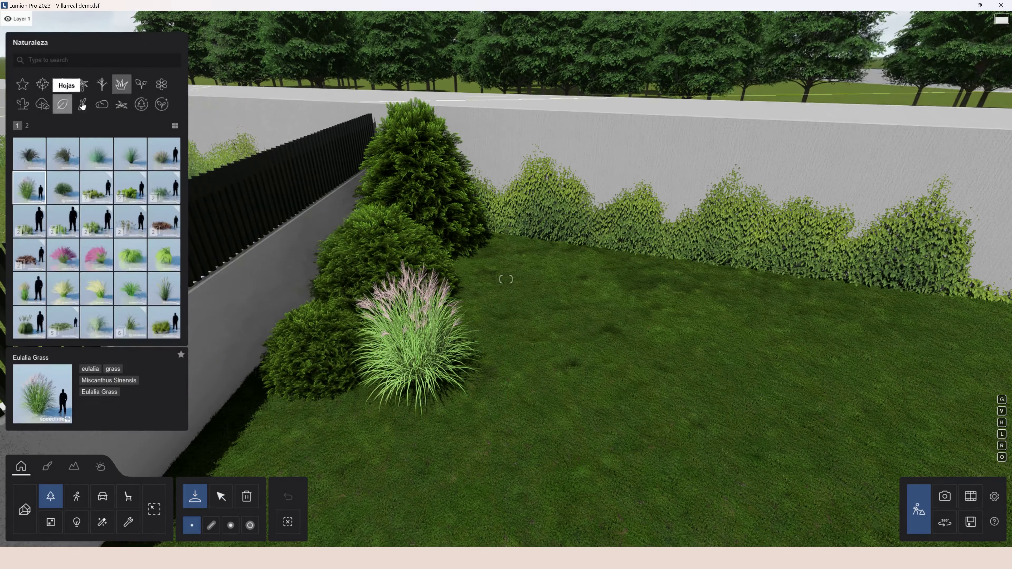
click(142, 103)
click(27, 126)
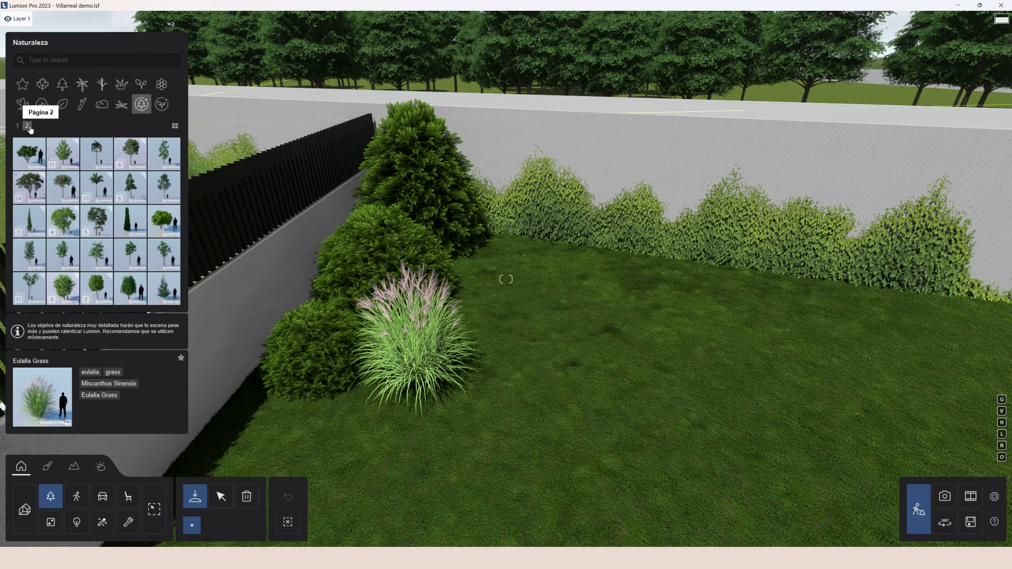
click(130, 187)
click(97, 153)
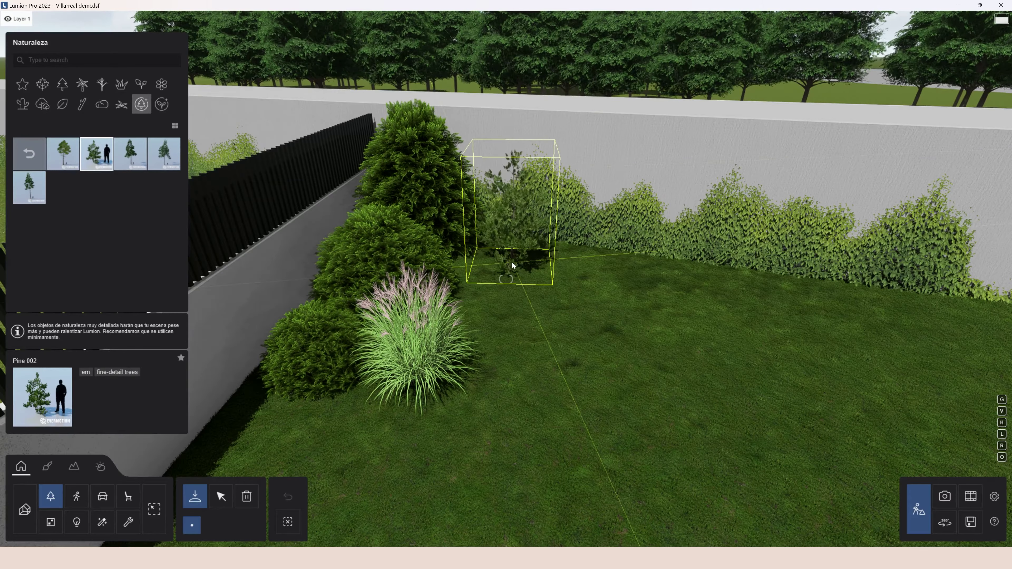
click(29, 153)
click(63, 188)
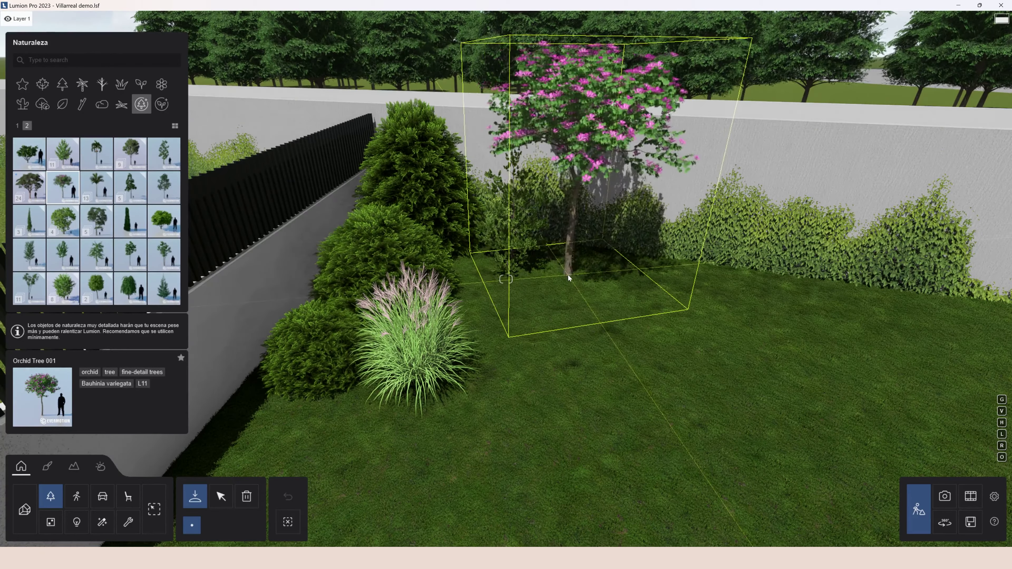
click(554, 285)
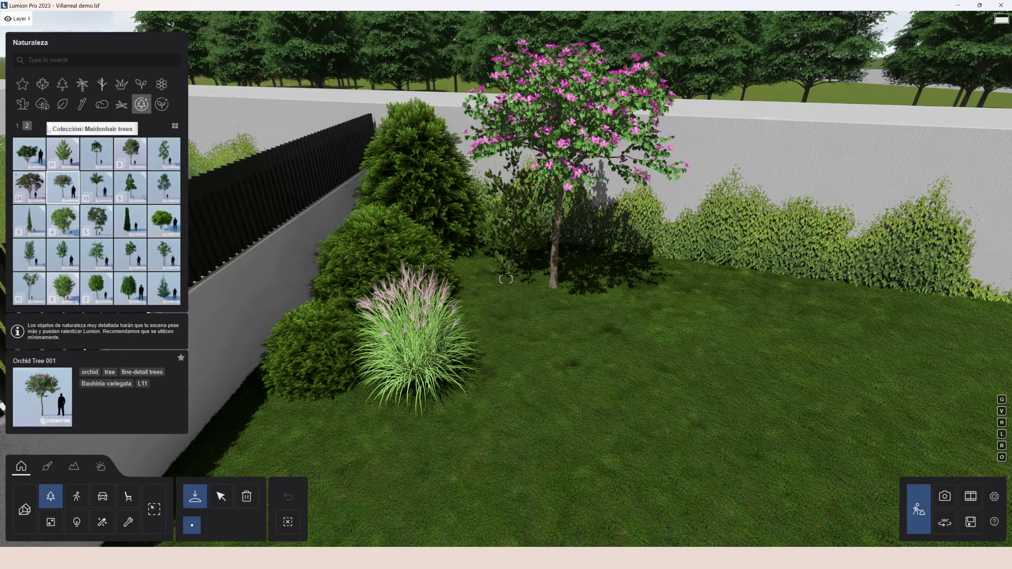
Step: Scatter Sedge 001 plants around the base of the orchid tree and beside the Eulalia Grass
click(162, 105)
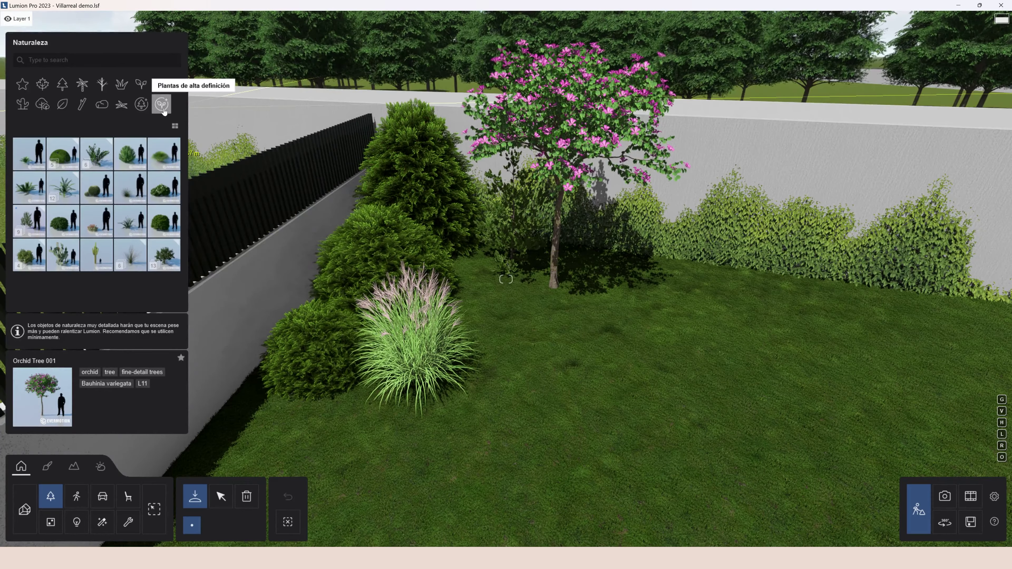
click(130, 255)
click(63, 154)
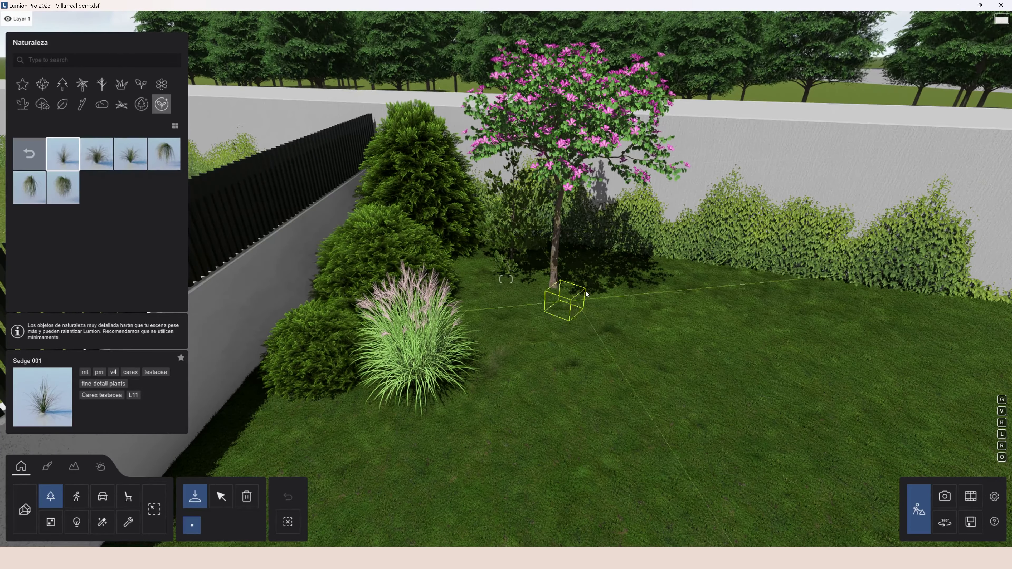
click(481, 372)
click(39, 160)
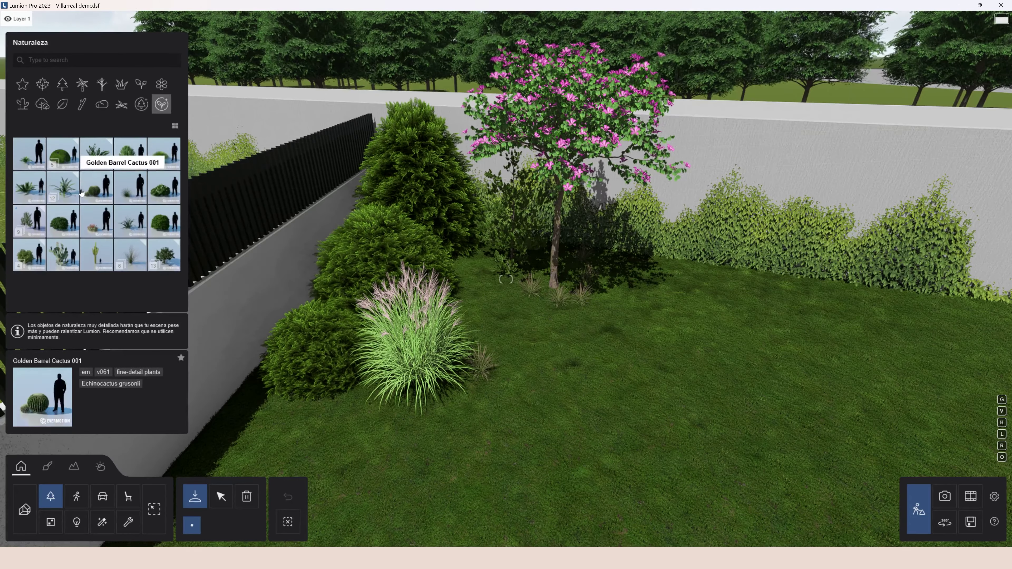
Step: Place Plant 002 shrubs from the high-detail plants behind and in front of the orchid tree's trunk
click(29, 222)
click(32, 159)
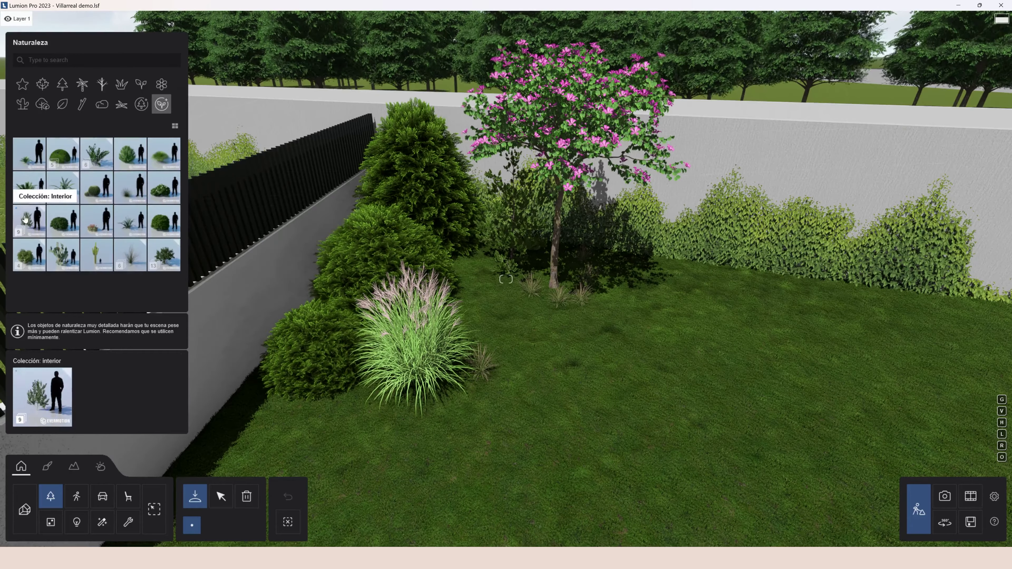
click(28, 253)
click(61, 156)
click(606, 273)
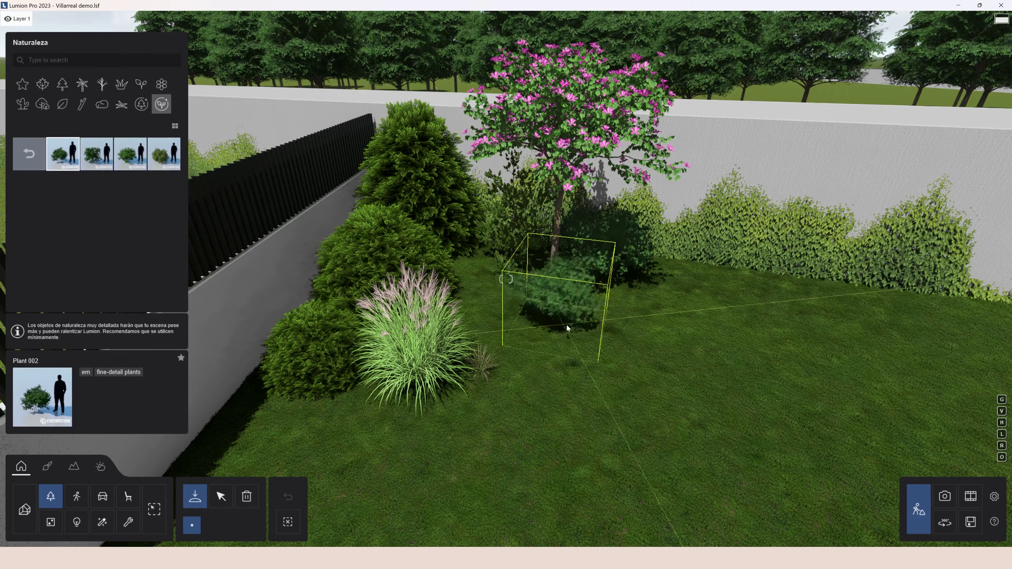
click(553, 331)
Step: Add a rounded high-detail shrub between the Eulalia Grass and the orchid tree
click(29, 154)
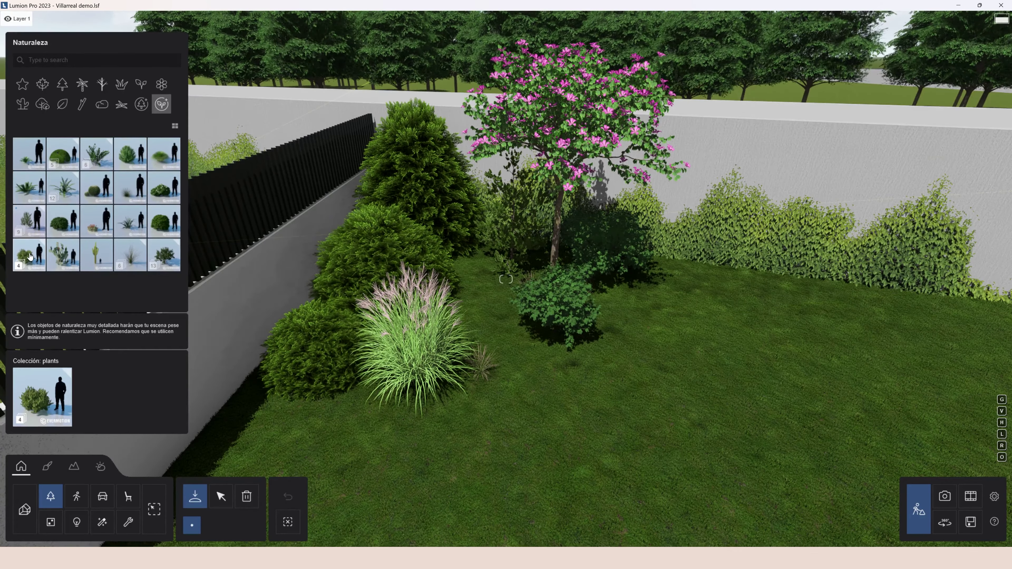
click(164, 221)
click(484, 299)
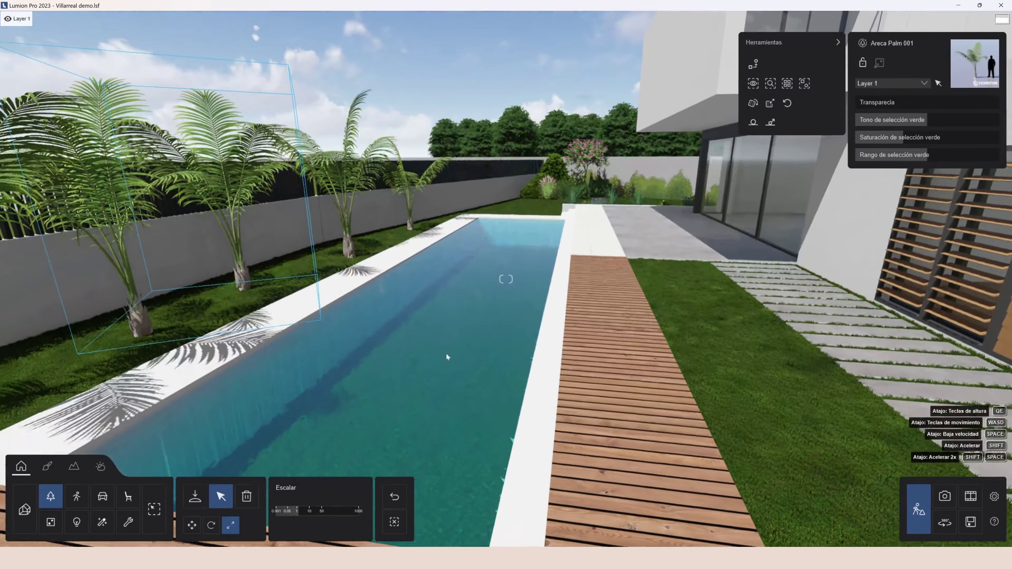
Step: Place a Landscape cutter at the far end of the pool and stretch it along the pool's length to cut the terrain inside
right_drag(446, 353, 434, 362)
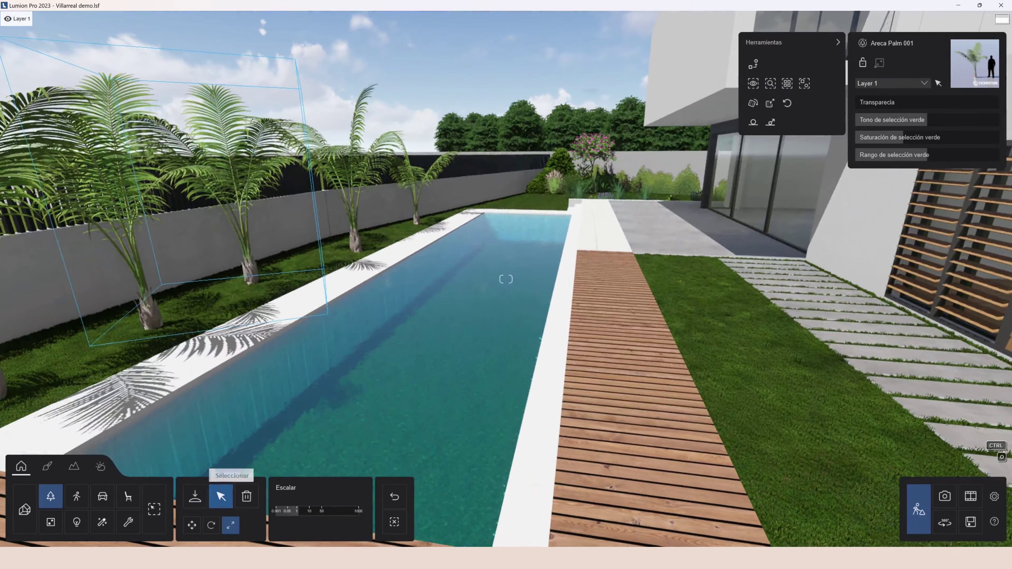
click(128, 523)
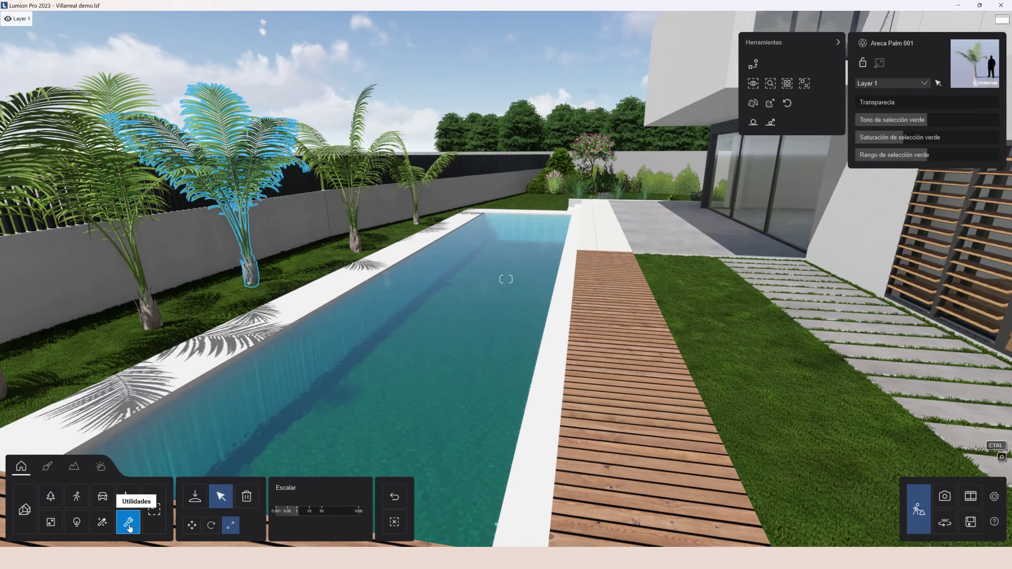
click(197, 499)
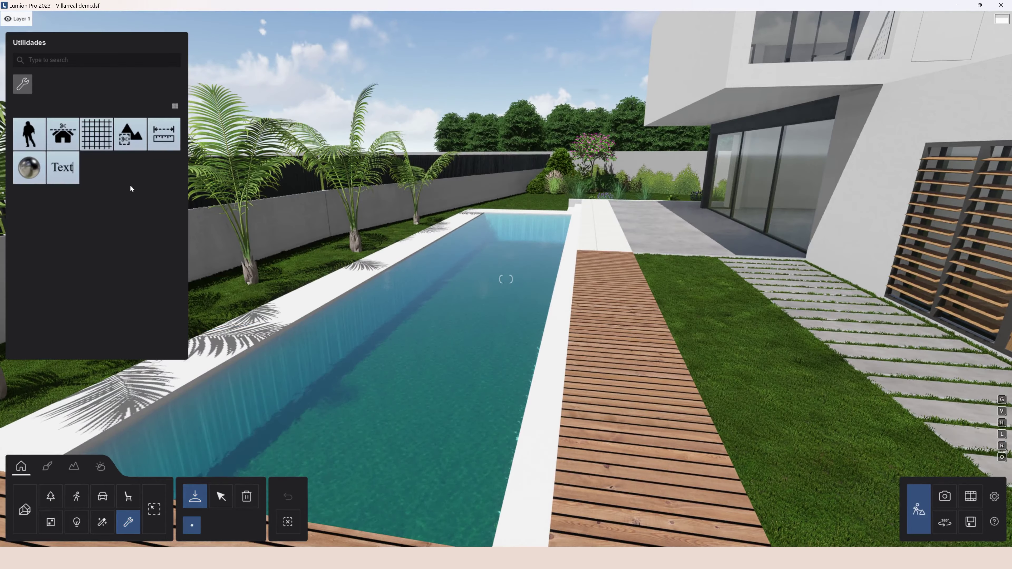
click(129, 144)
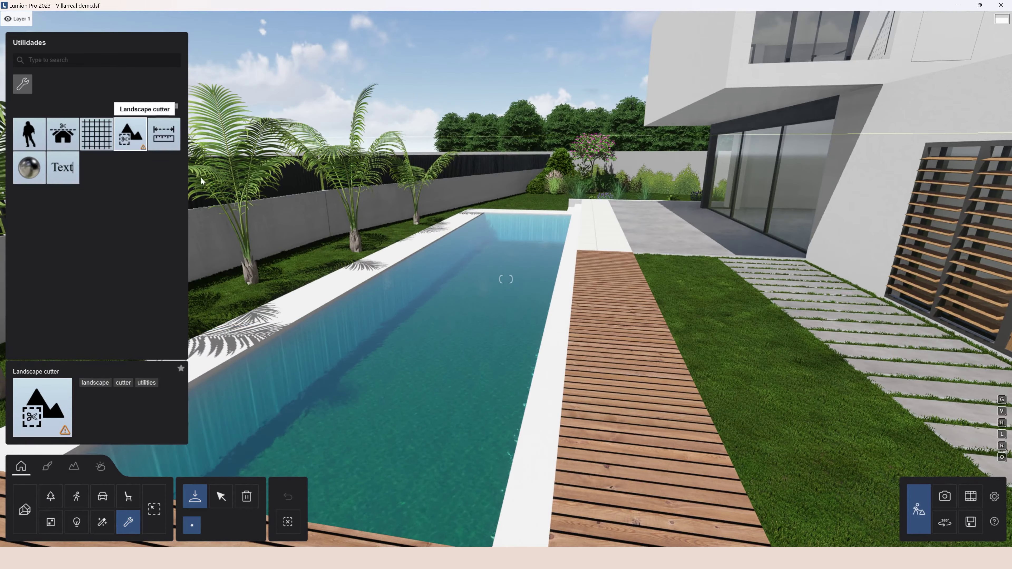
click(502, 225)
click(221, 496)
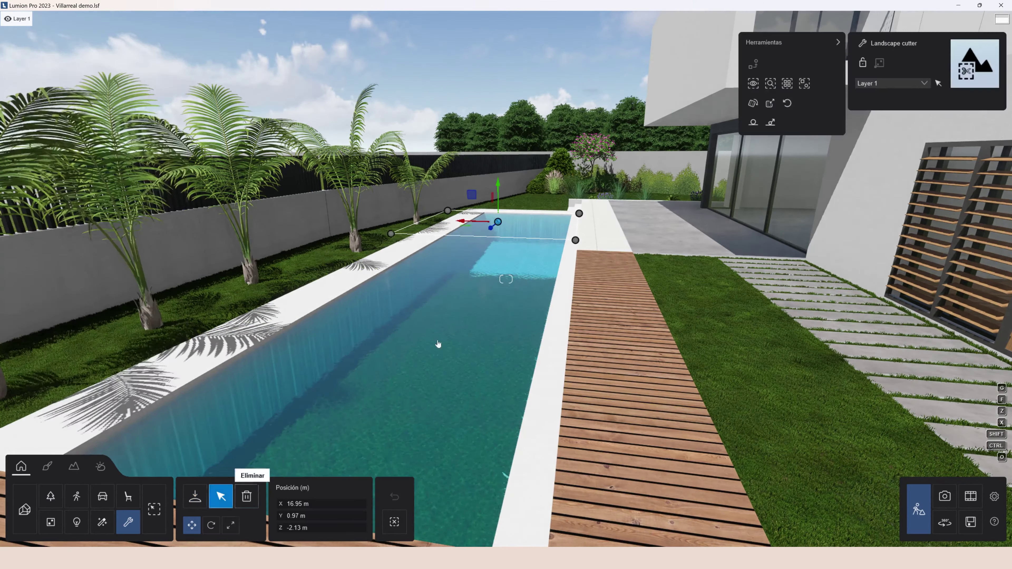
drag(575, 242, 513, 539)
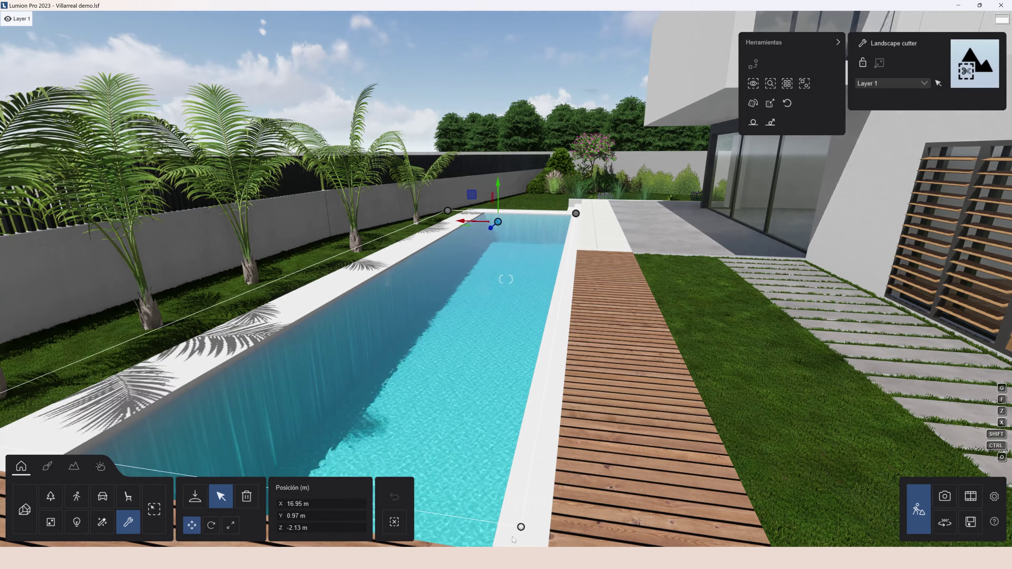
right_drag(528, 538, 673, 476)
click(531, 536)
Step: Place Sofa 079 inside the living room against the wooden slatted wall
key(w)
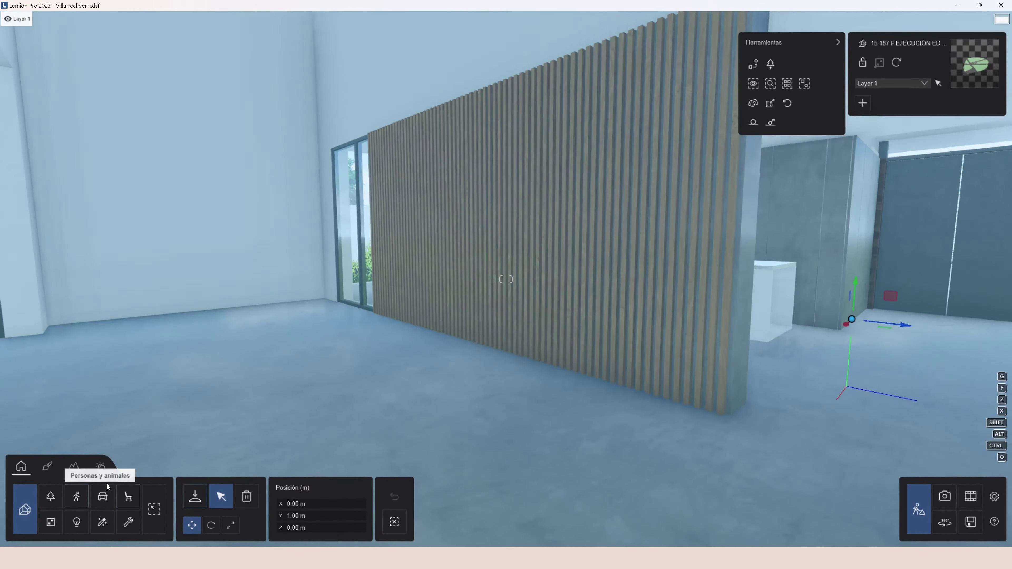
click(128, 497)
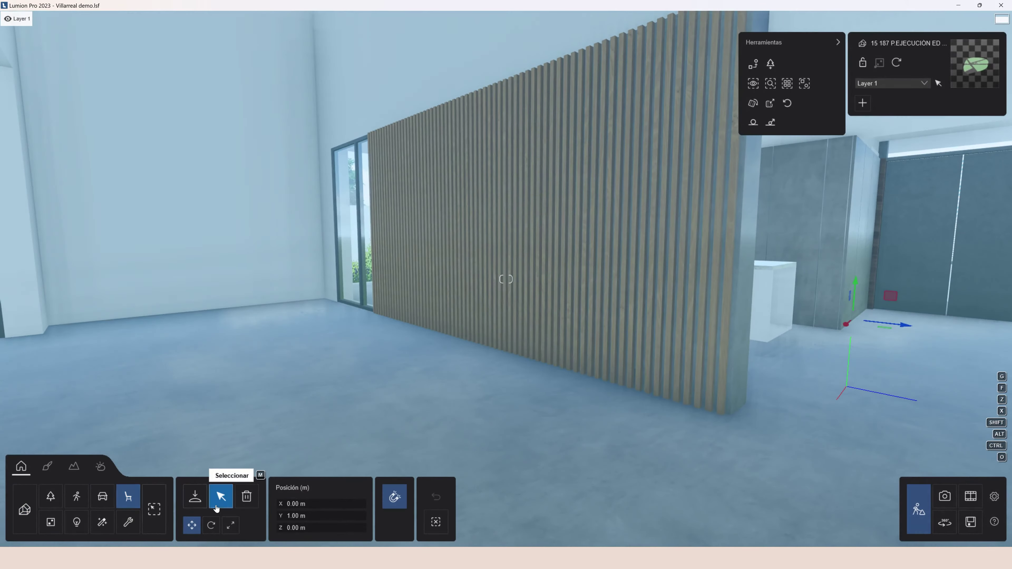
click(199, 499)
click(23, 84)
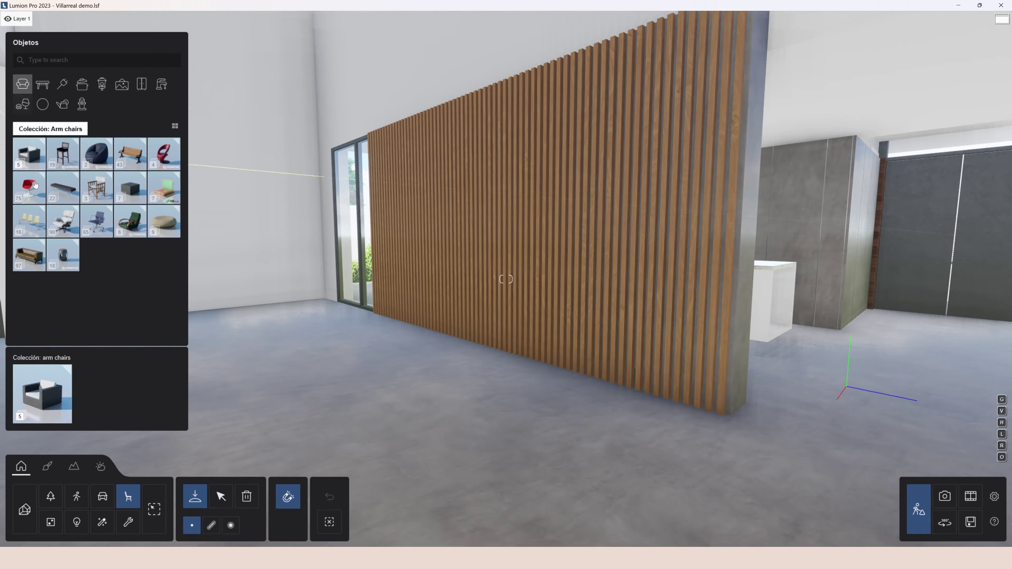
click(46, 126)
click(90, 140)
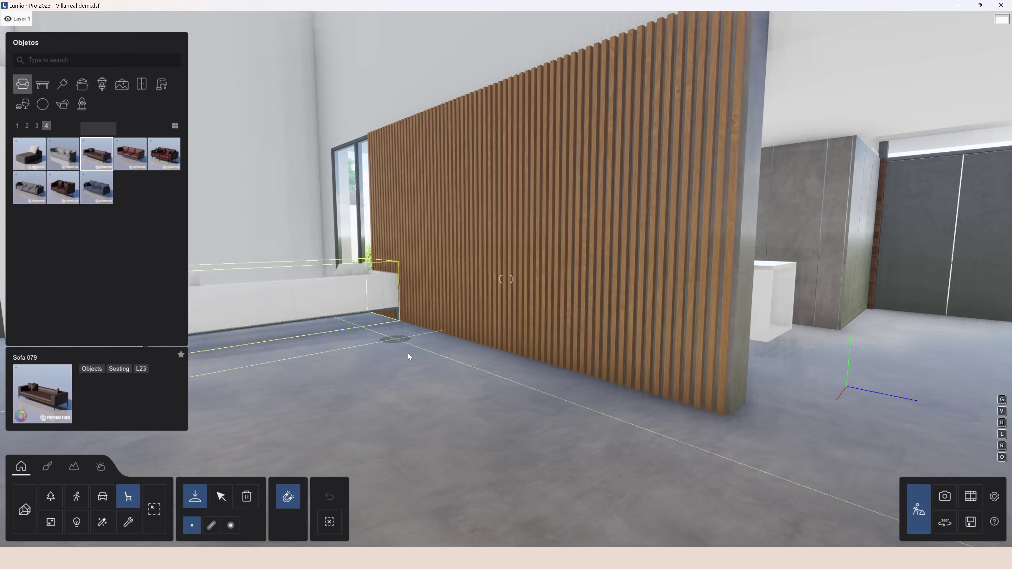
right_drag(458, 312, 327, 302)
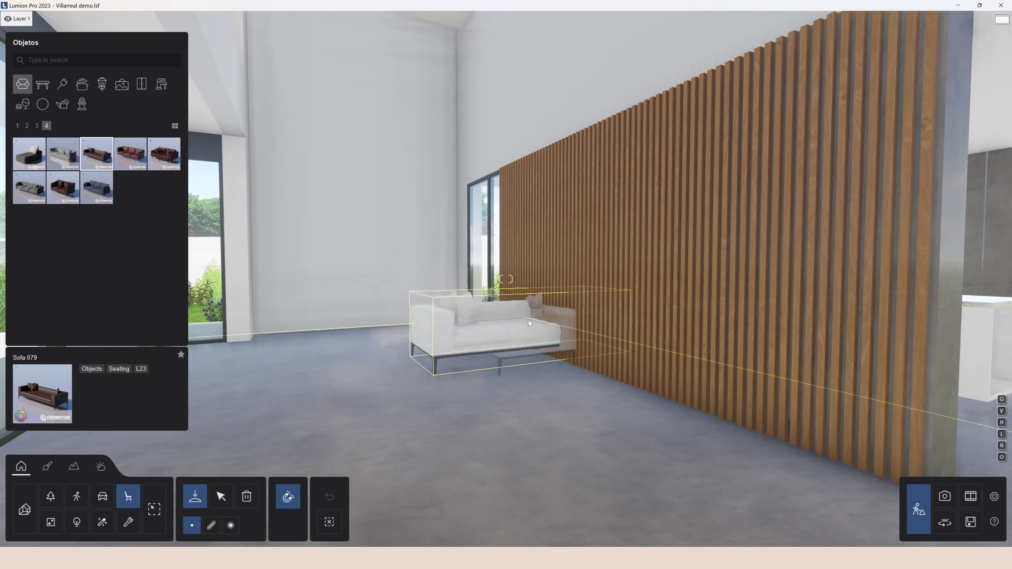
click(625, 366)
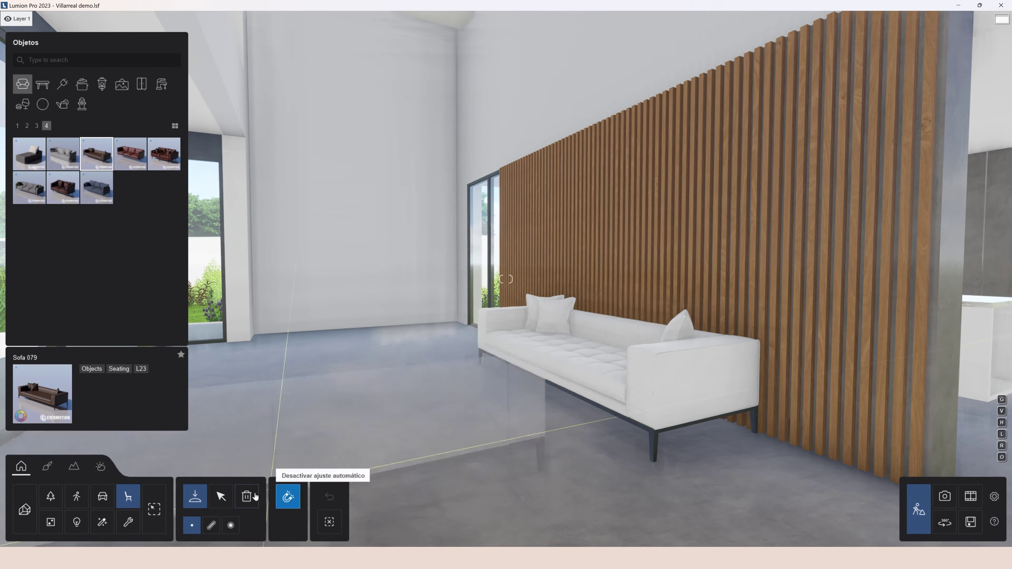
Step: Shift the sofa slightly along the slatted wall and change its color to dark grey
click(543, 401)
drag(534, 398, 535, 398)
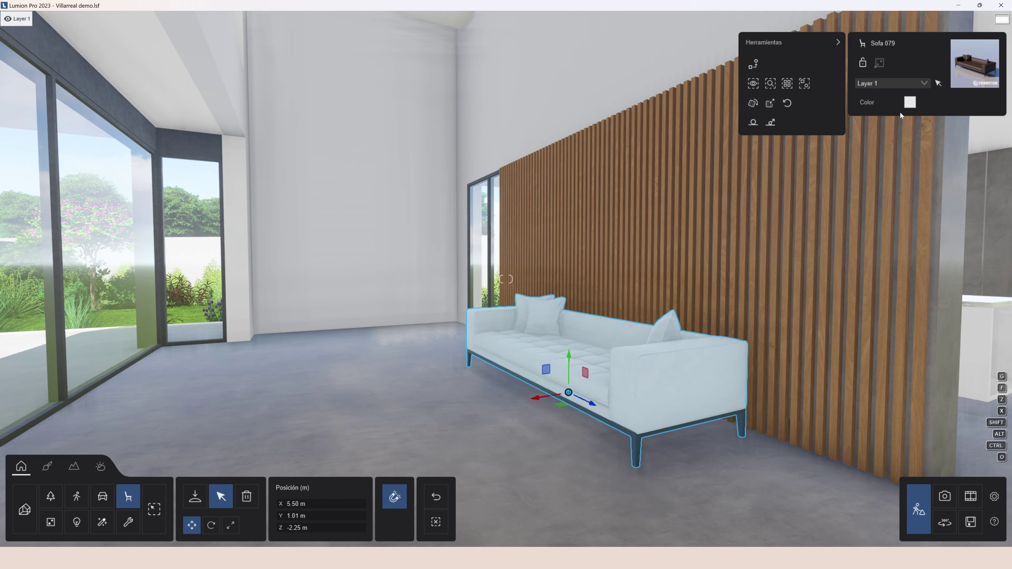
click(909, 102)
drag(657, 145, 630, 154)
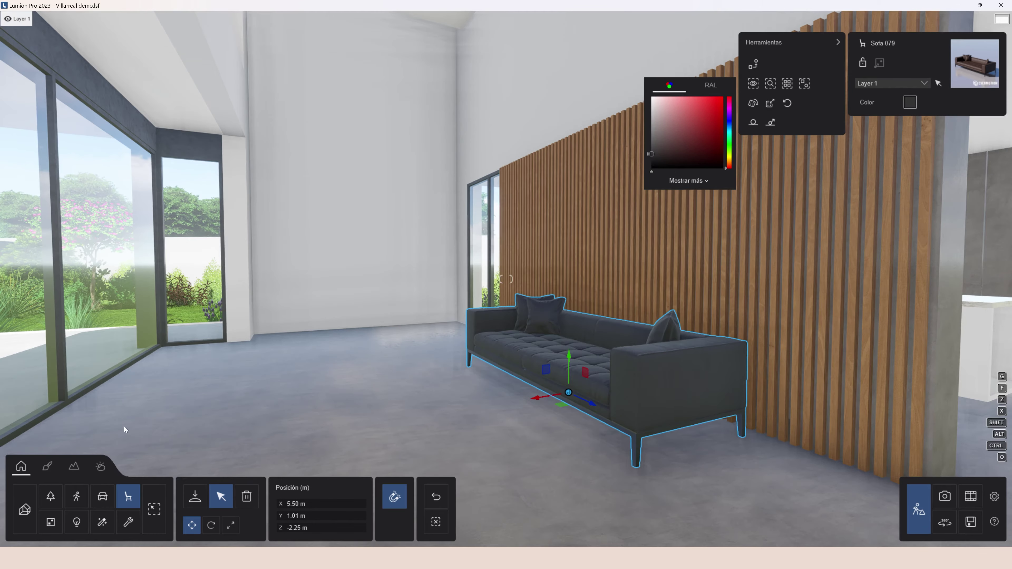
Step: Place CoffeeTable 013 on the living room floor in front of the dark sofa
click(195, 498)
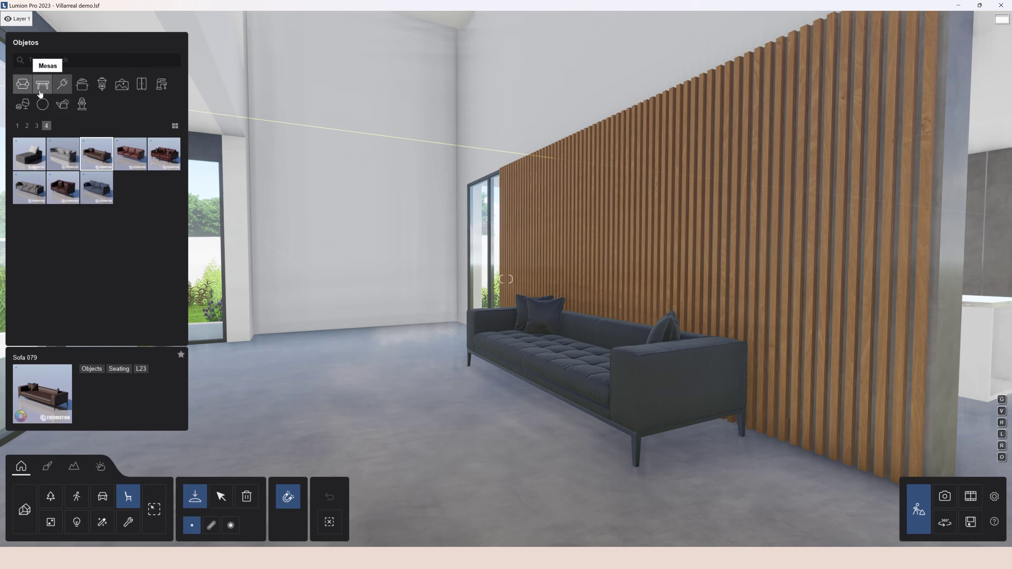
click(40, 91)
click(130, 221)
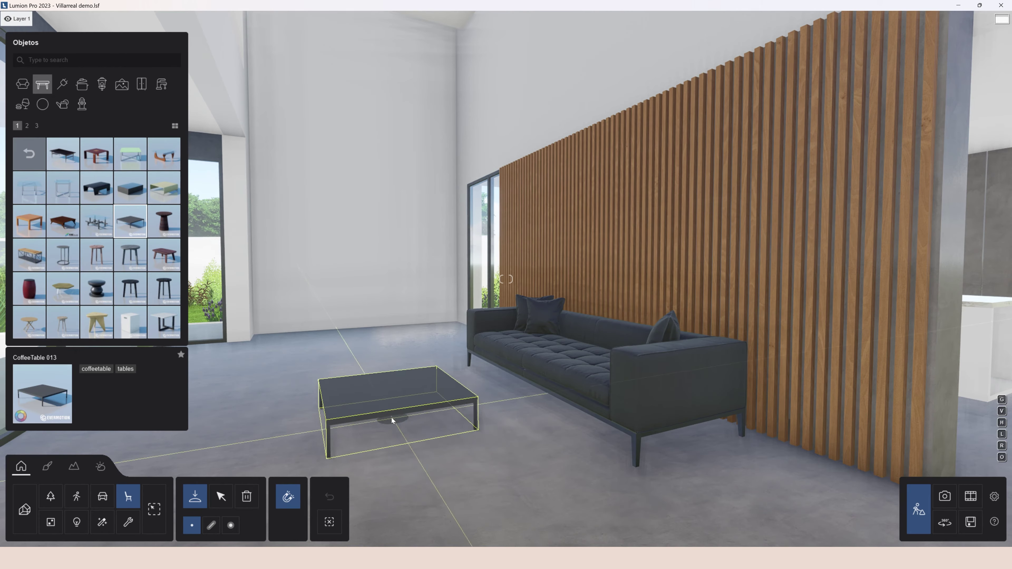
click(388, 416)
click(29, 154)
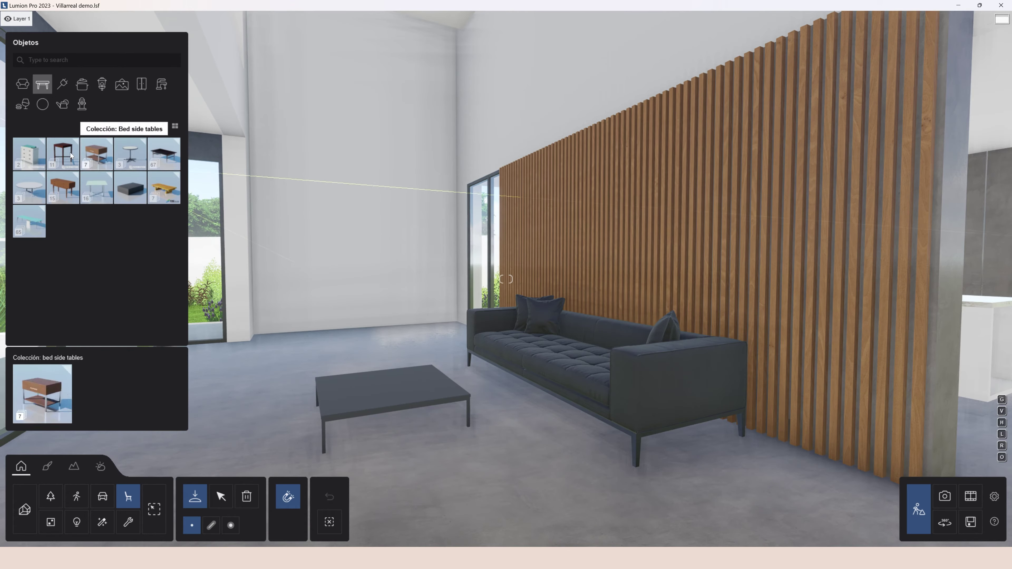
Step: Place Lounge chair 089 on the living room floor behind the coffee table, near the glazed side
click(26, 87)
click(65, 223)
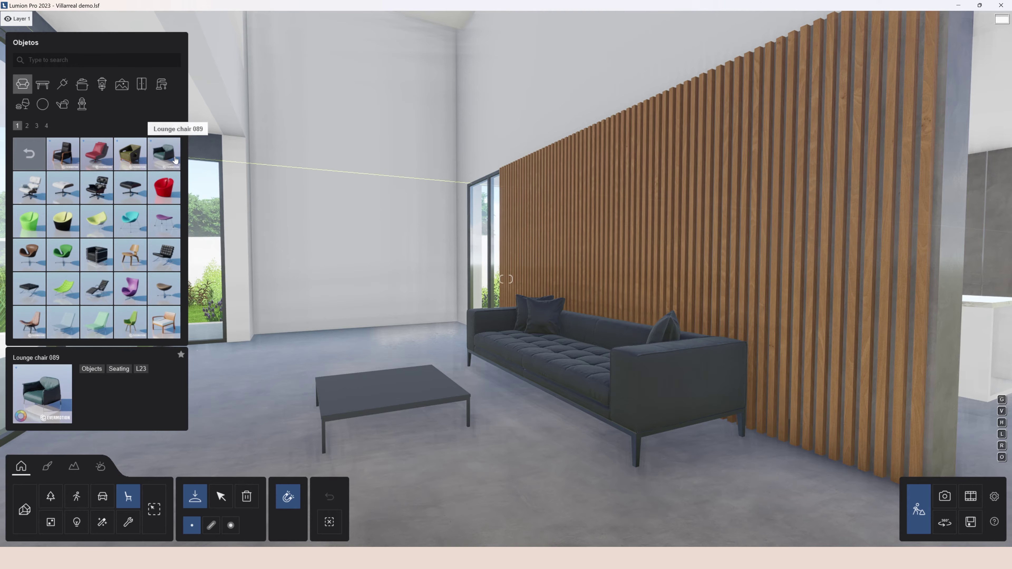
click(176, 160)
key(s)
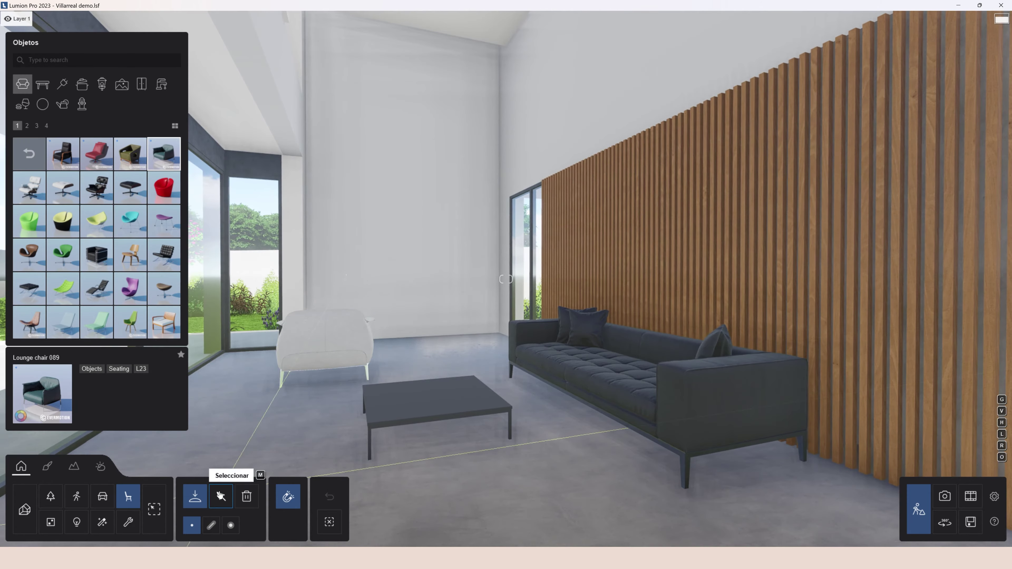
Step: Duplicate the lounge chair beside the original, towards the sofa, and turn the chairs to face the coffee table
click(220, 496)
drag(310, 386, 389, 379)
click(192, 525)
click(212, 527)
key(w)
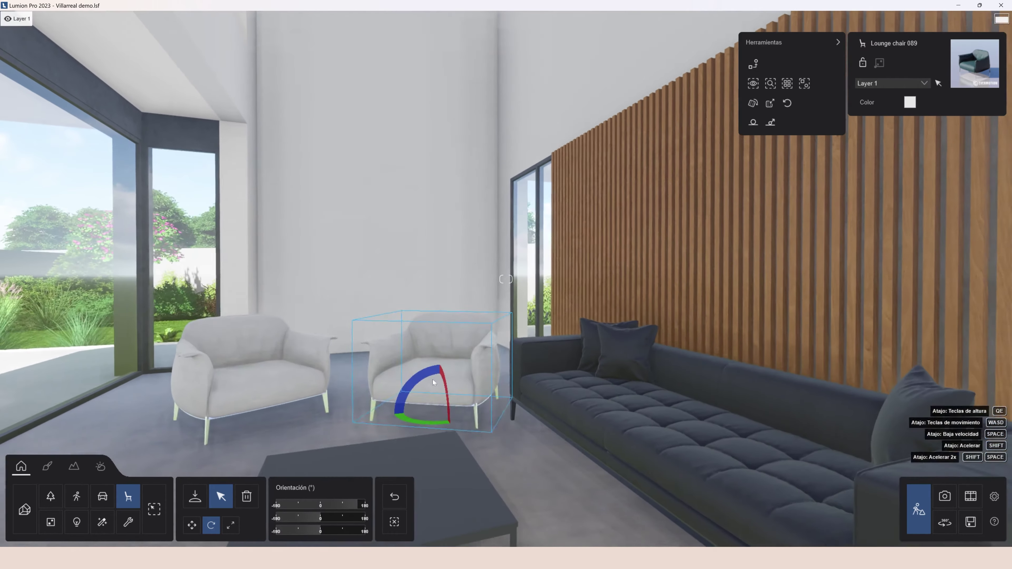
Step: Nudge both lounge chairs slightly to fine-tune their positions behind the coffee table
click(191, 525)
drag(445, 421, 444, 413)
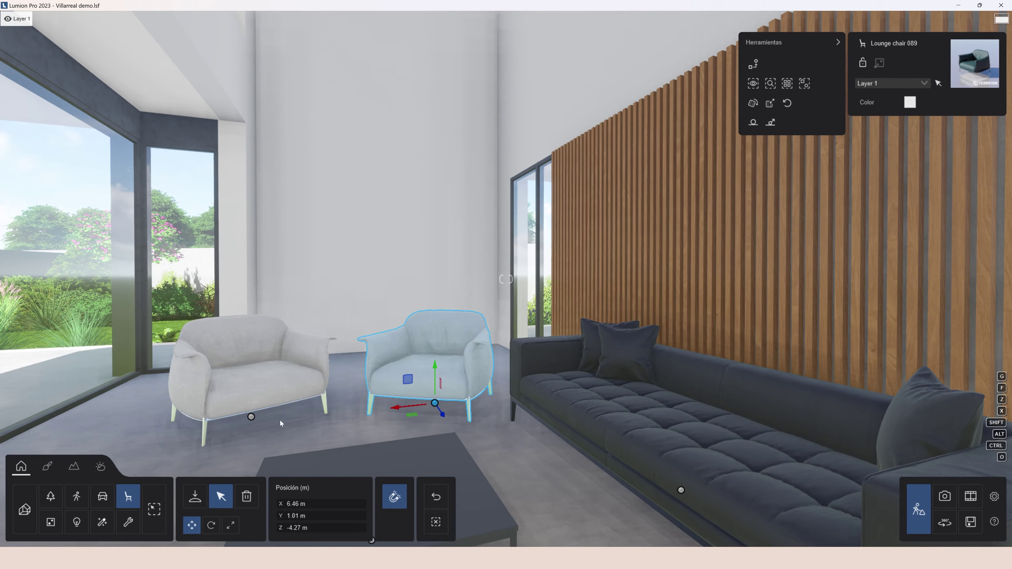
click(251, 417)
drag(249, 422, 250, 420)
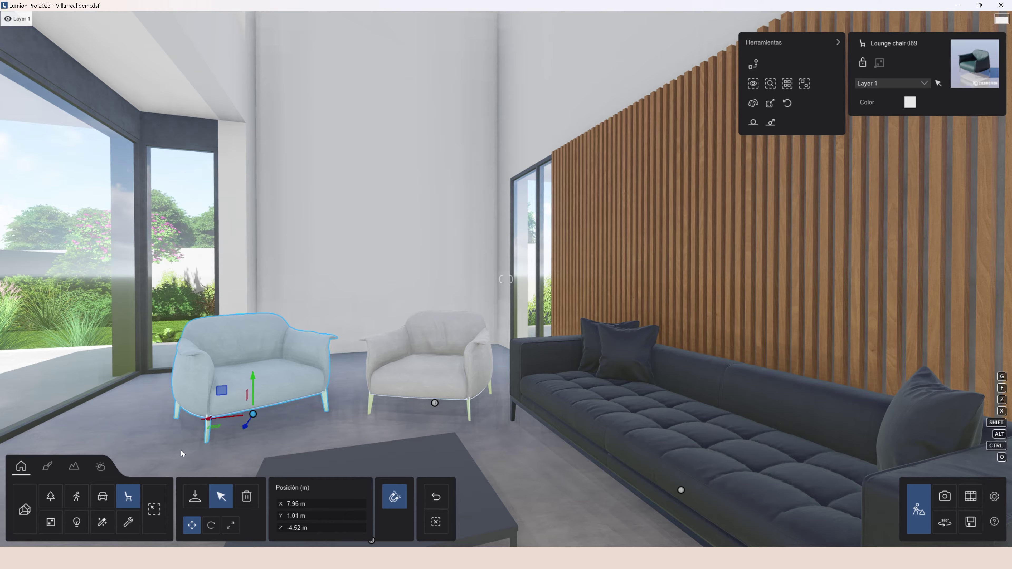
key(s)
Step: Place PlantPot 040 on top of the coffee table
click(195, 496)
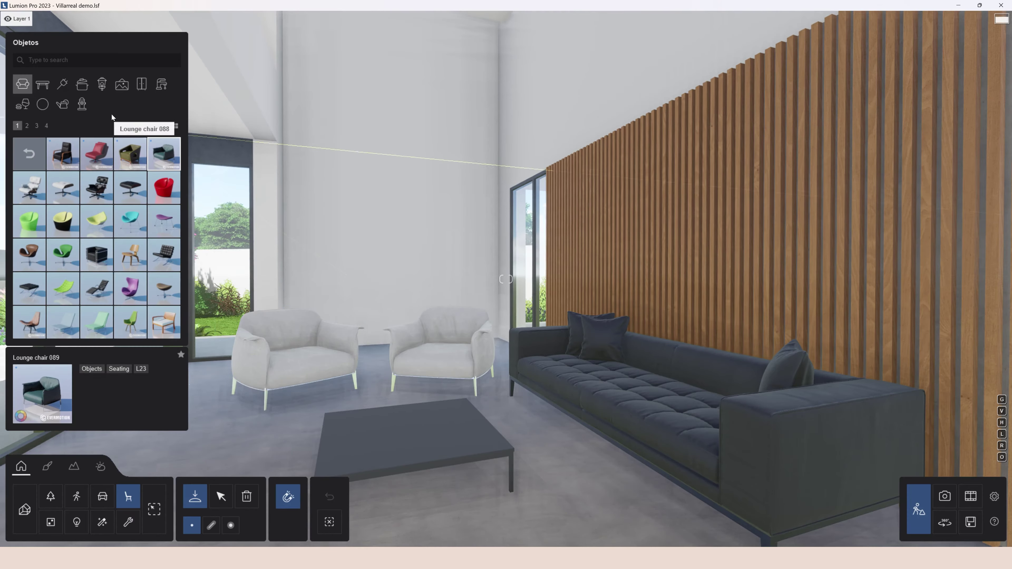
click(122, 85)
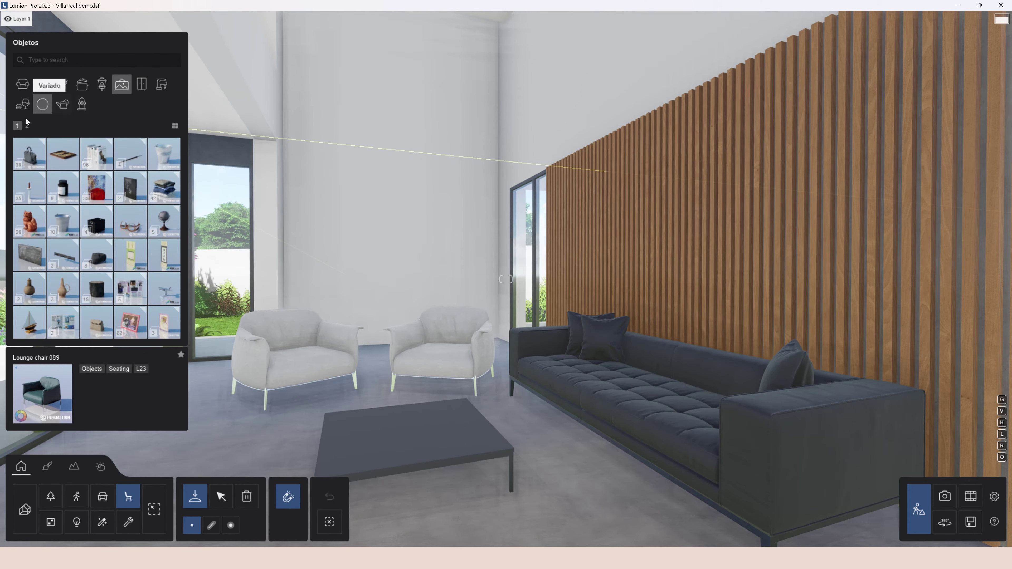
click(27, 125)
click(29, 154)
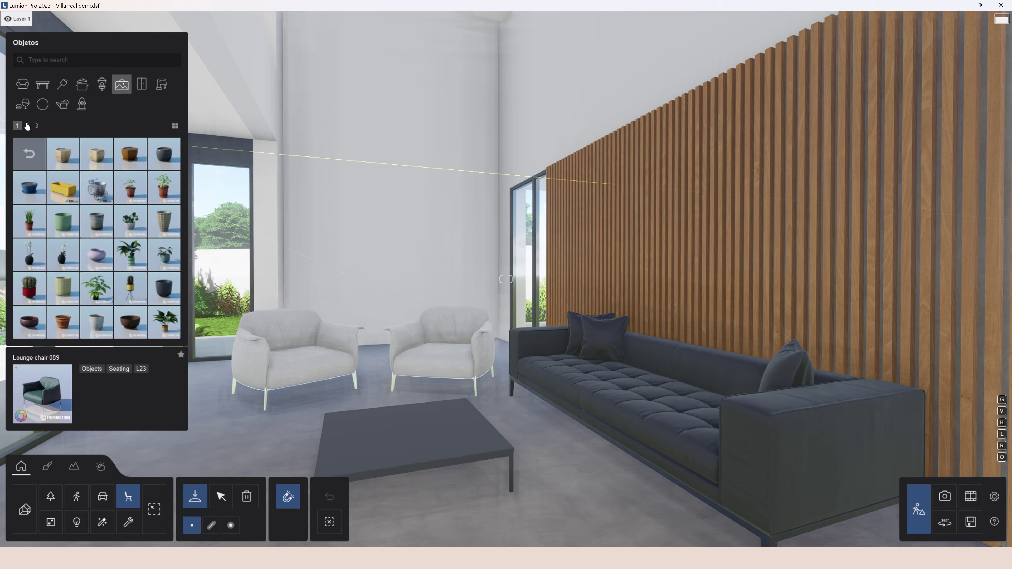
click(27, 125)
click(29, 221)
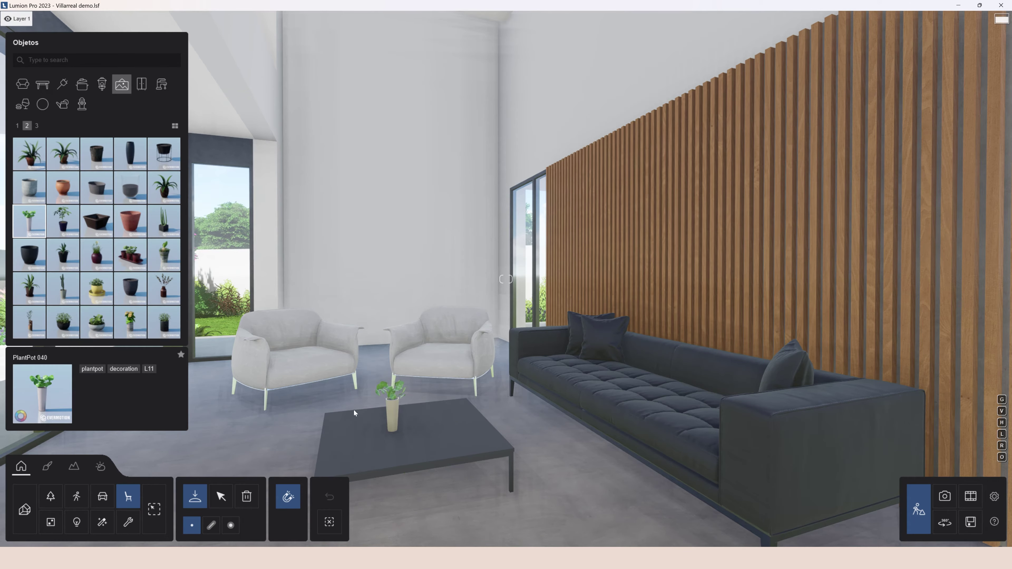
Step: Place PlantPot 067 on the floor in the window corner beside the lounge chair
click(37, 126)
click(164, 154)
right_drag(306, 220, 406, 300)
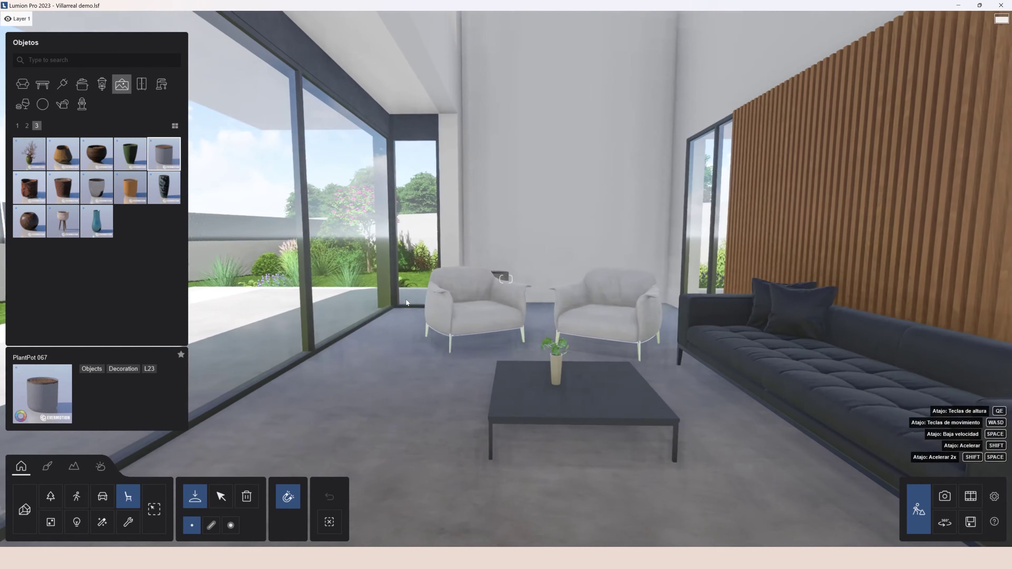
click(351, 308)
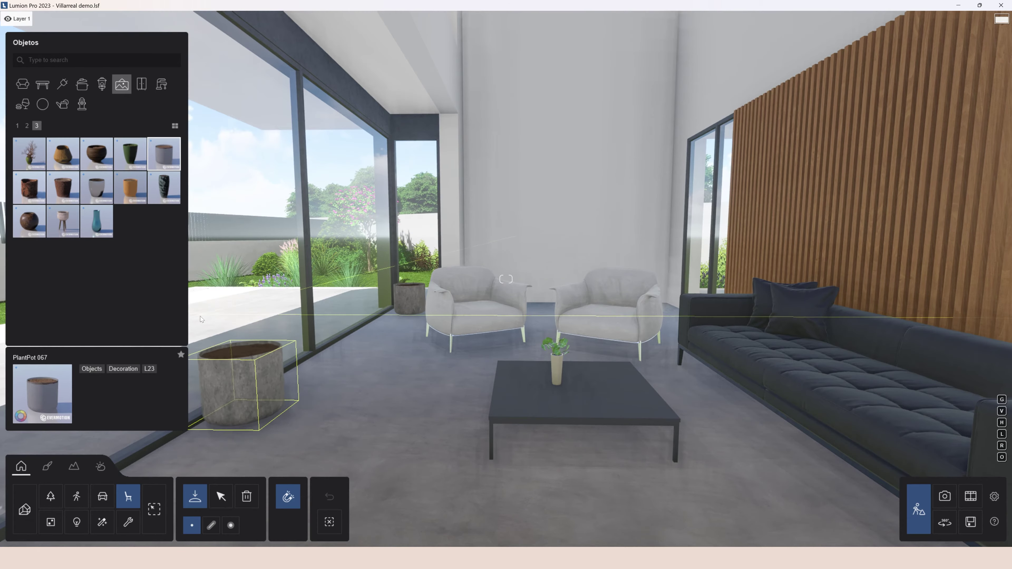
Step: Hang Canvas 032 on the white end wall, centered above the two lounge chairs
click(21, 127)
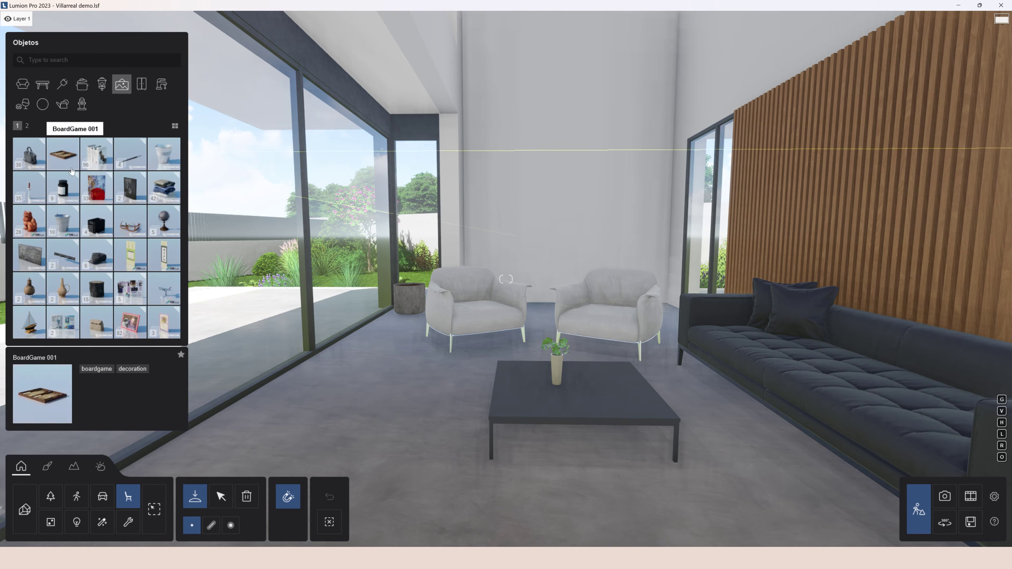
click(97, 185)
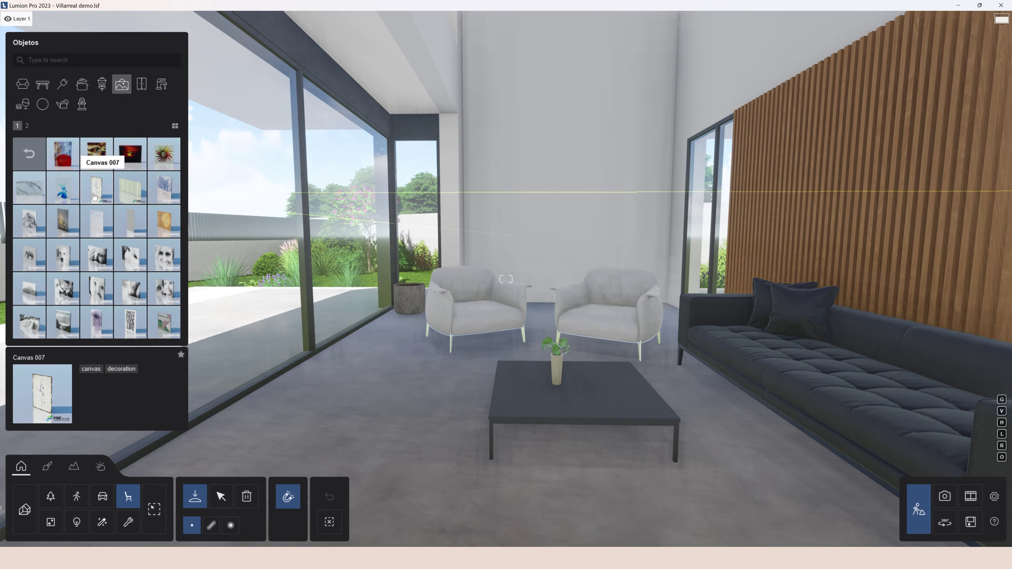
click(26, 126)
click(96, 154)
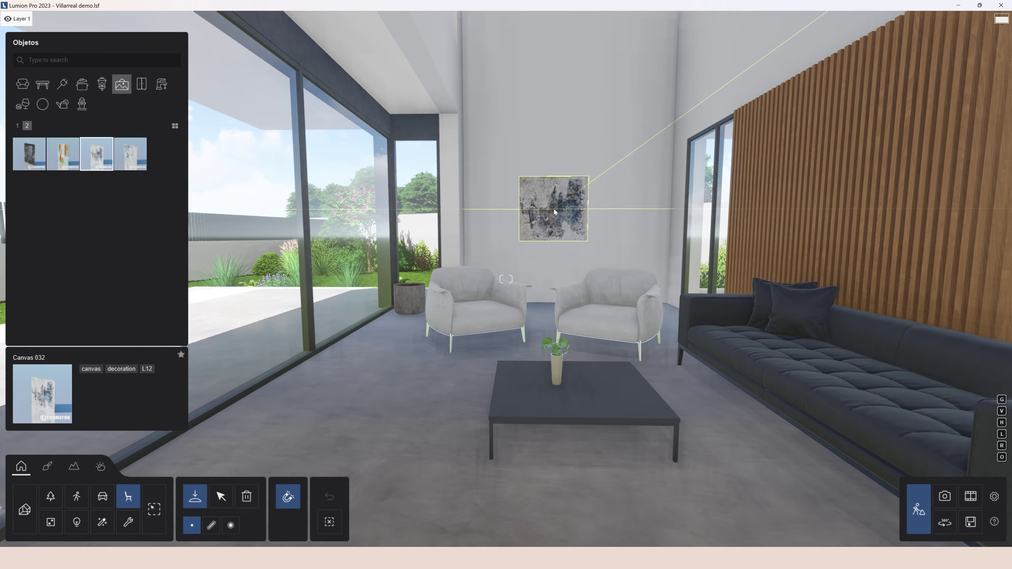
click(553, 209)
Step: Place Books 012 on the coffee table next to the potted plant
click(17, 125)
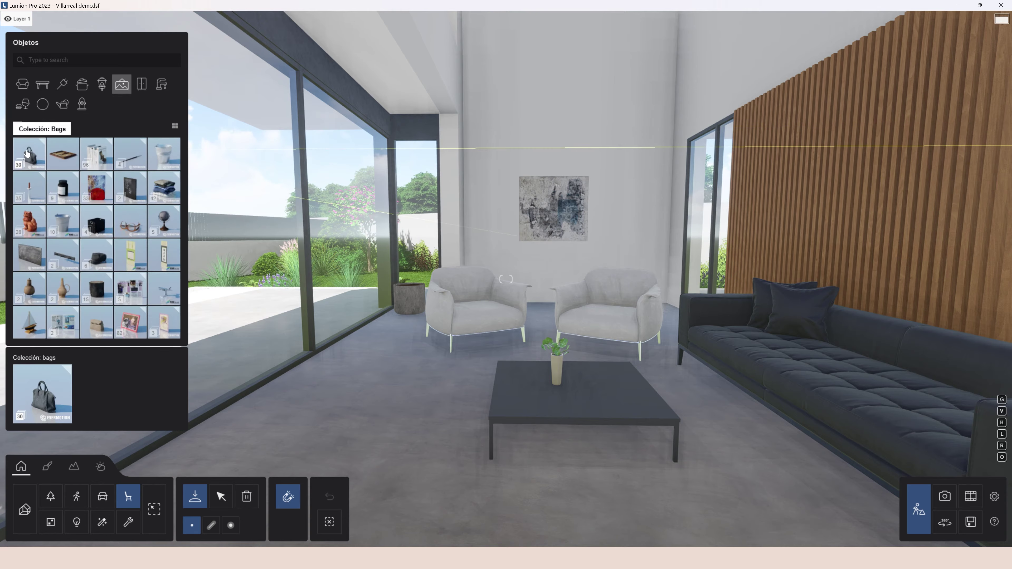
click(96, 154)
click(46, 125)
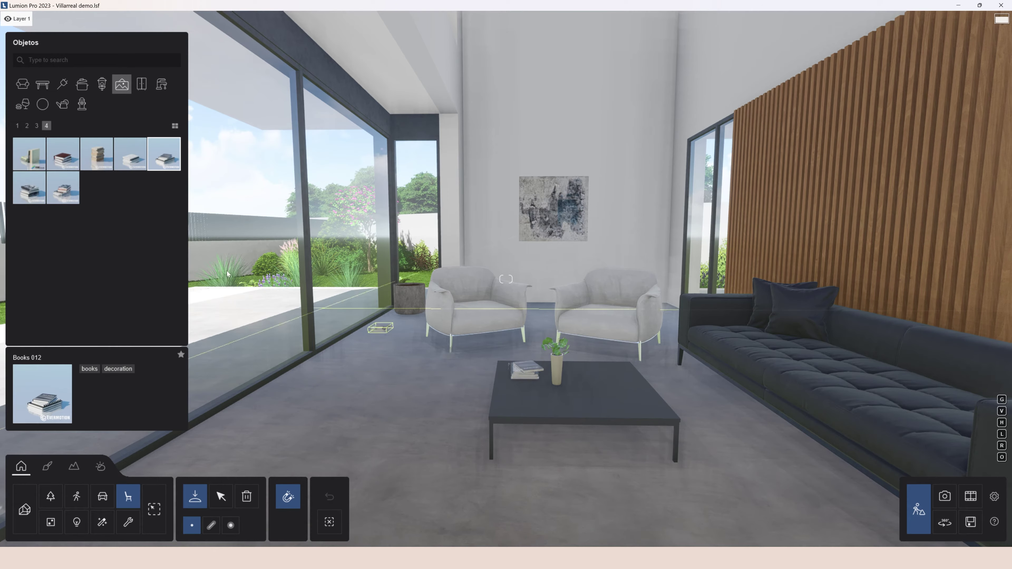
Step: Place the fine-detail plant Crane Flower 001 at the concrete pot in the window corner
click(50, 497)
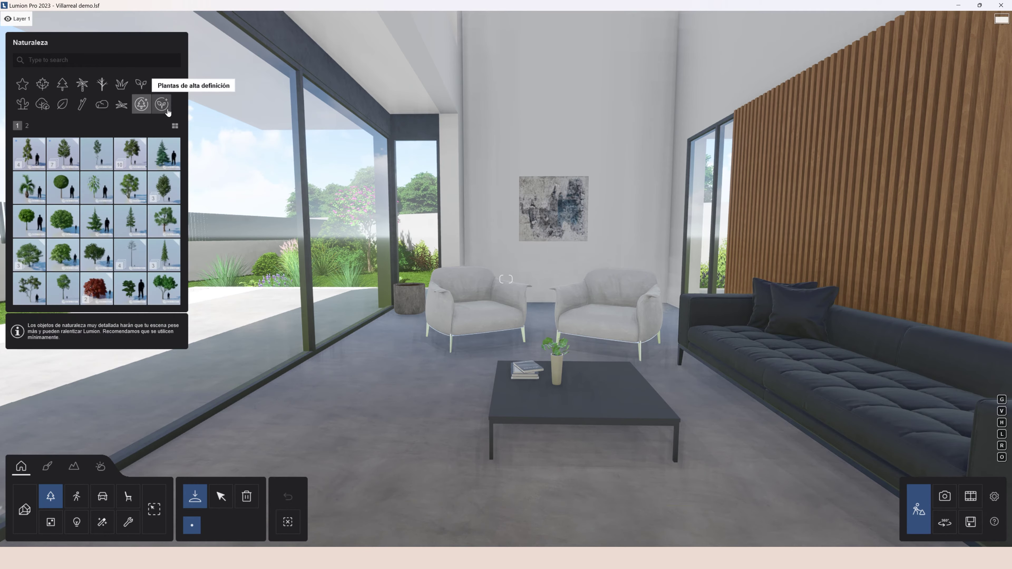
click(162, 104)
click(29, 154)
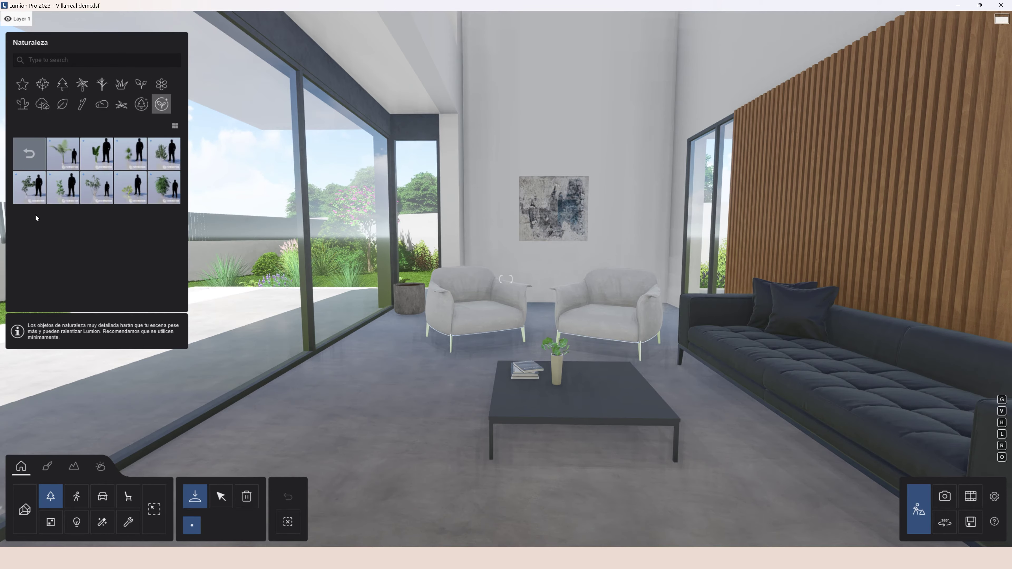
click(97, 154)
scroll(382, 289, up, 3)
click(382, 290)
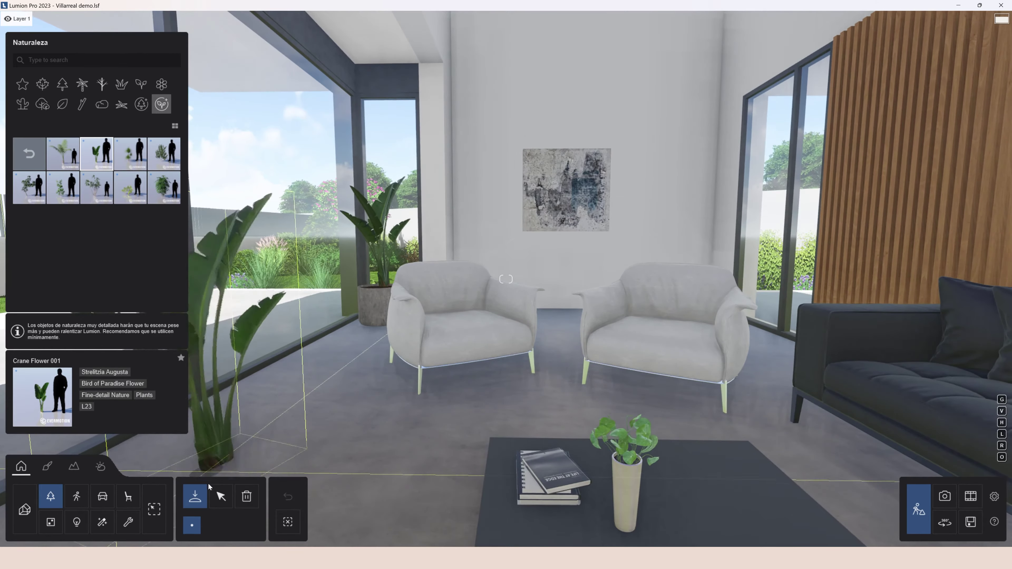
Step: Adjust the crane flower's position so that it sits in the soil of the concrete pot
key(w)
right_drag(278, 429, 326, 480)
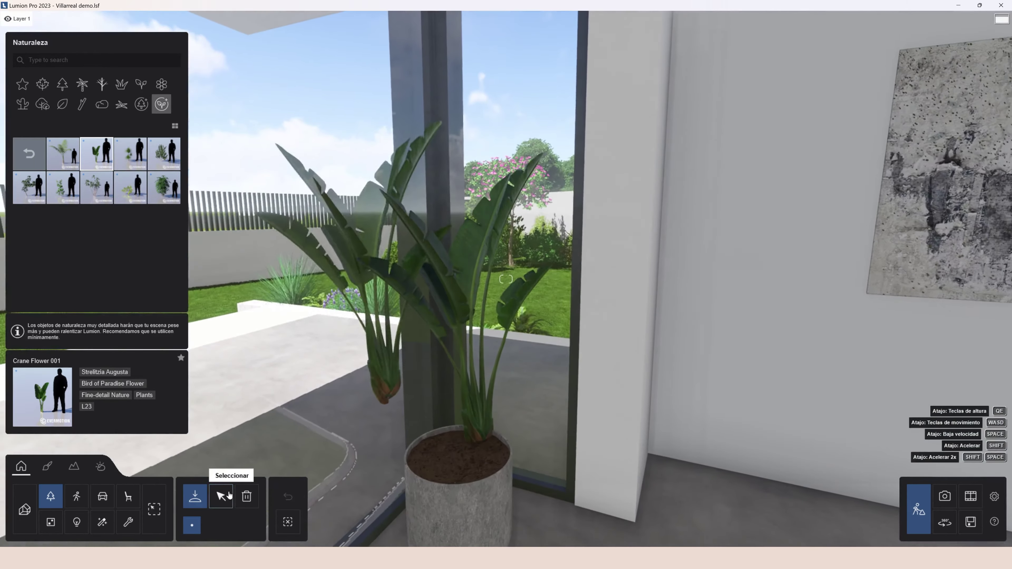
click(221, 496)
scroll(426, 472, down, 5)
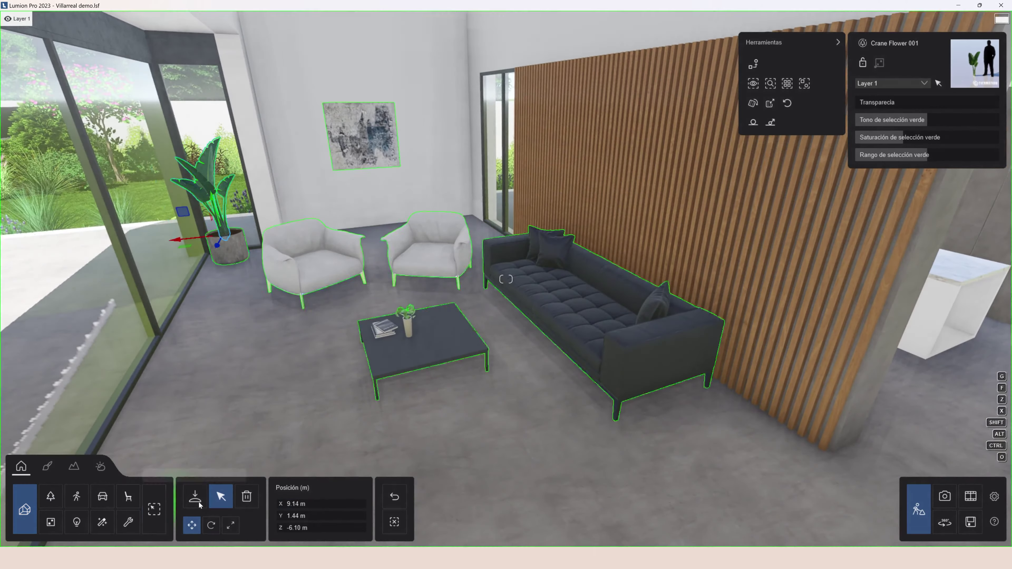
Step: Place the imported Alfombra1 rug on the floor under the coffee table
click(25, 509)
click(63, 154)
click(467, 362)
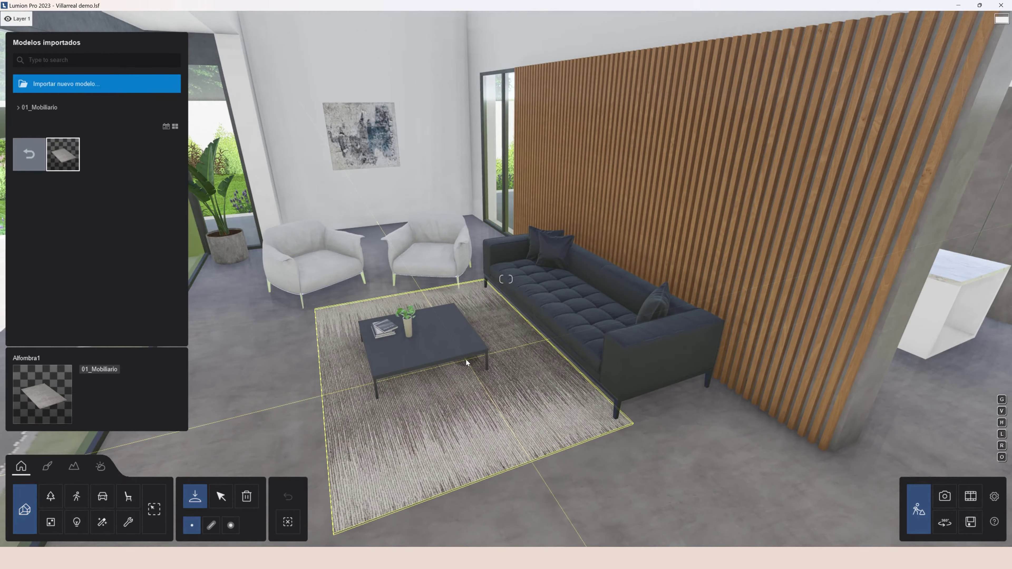
Step: Scale the rug up and shift it to center it under the coffee table in front of the sofa
click(221, 497)
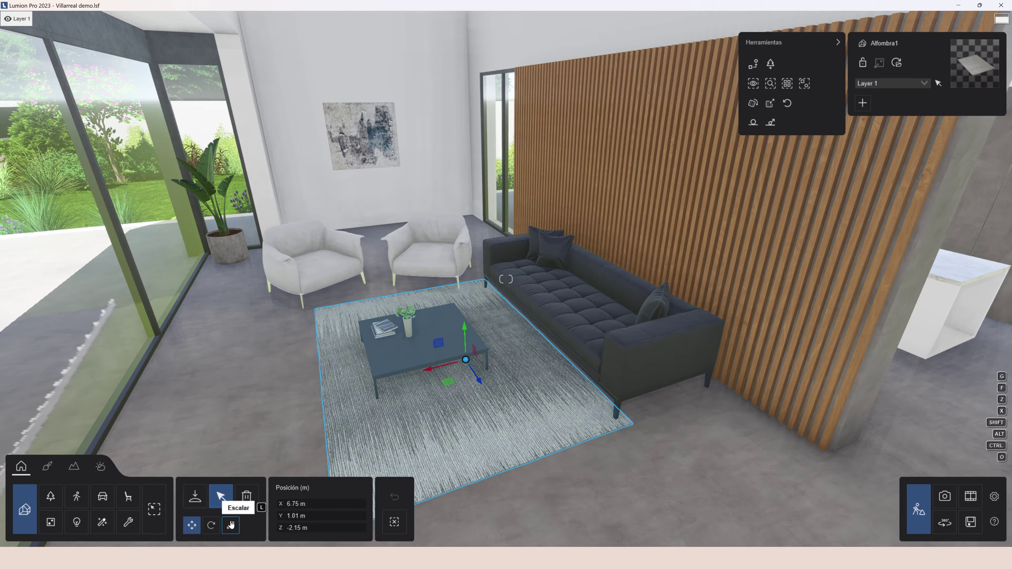
click(230, 525)
drag(467, 360, 437, 345)
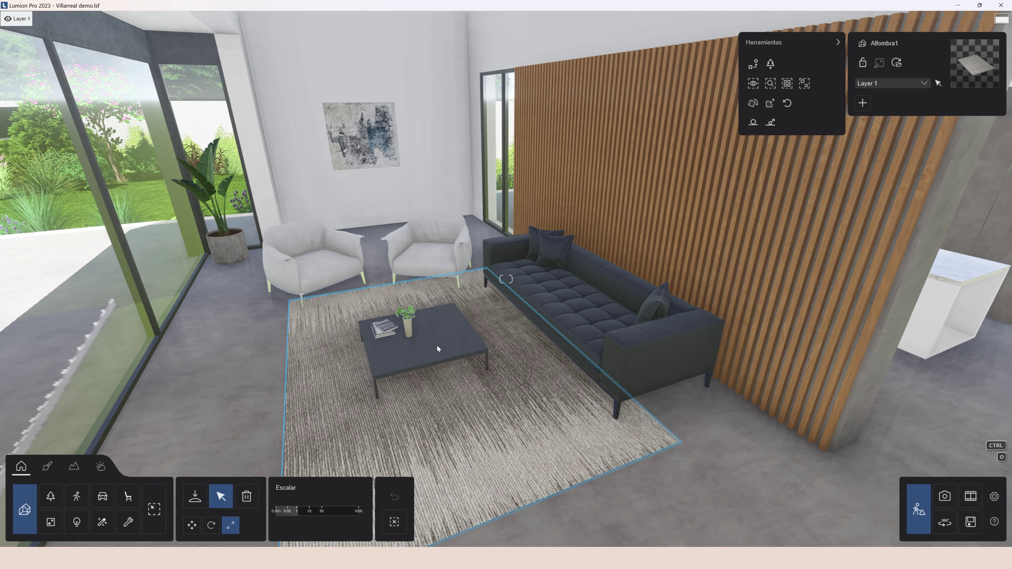
click(191, 525)
drag(493, 377, 441, 359)
right_drag(598, 437, 572, 427)
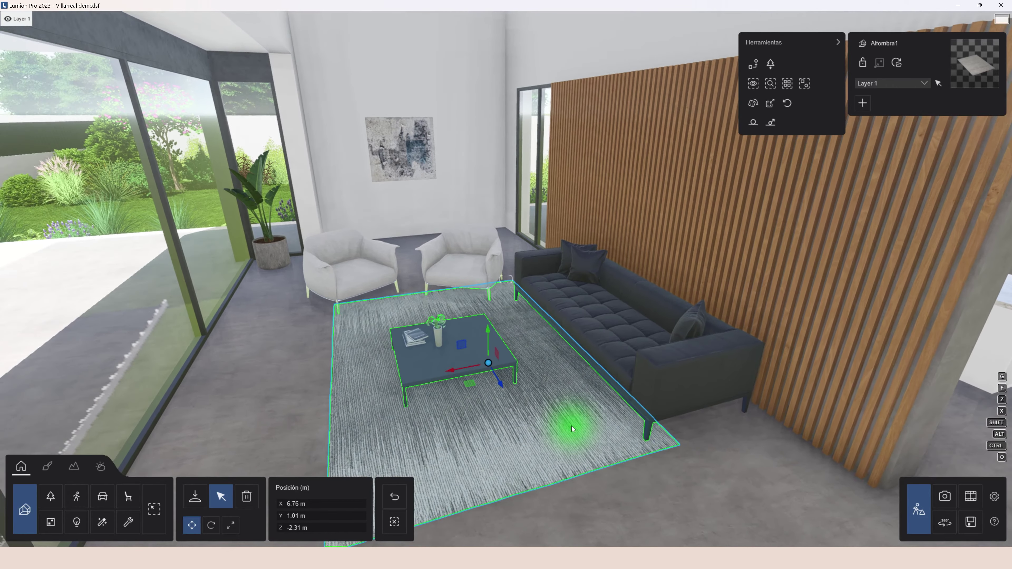
scroll(572, 425, down, 5)
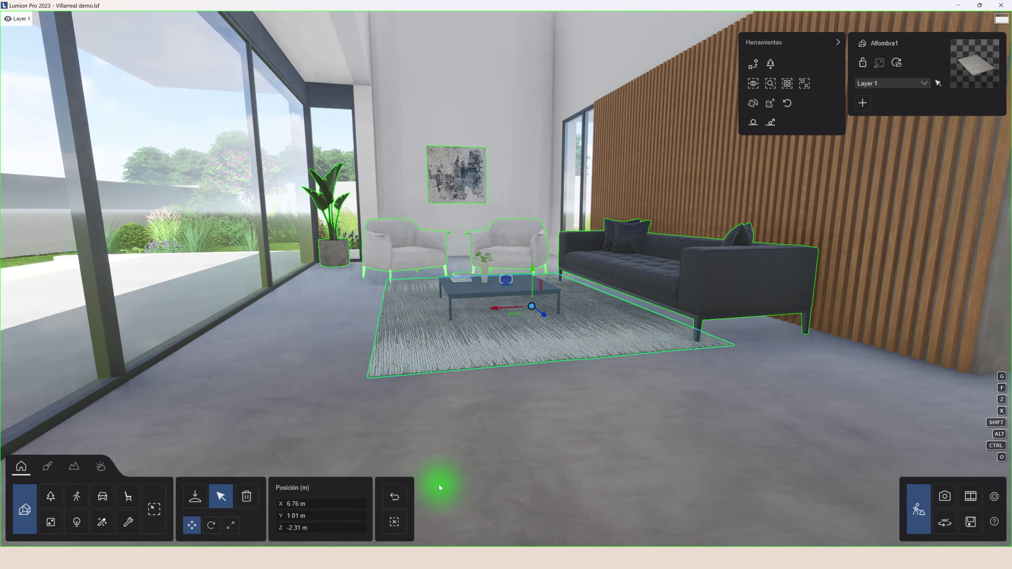
Step: Select both lounge chairs and change their color to grey
click(439, 487)
click(135, 501)
drag(397, 304, 539, 254)
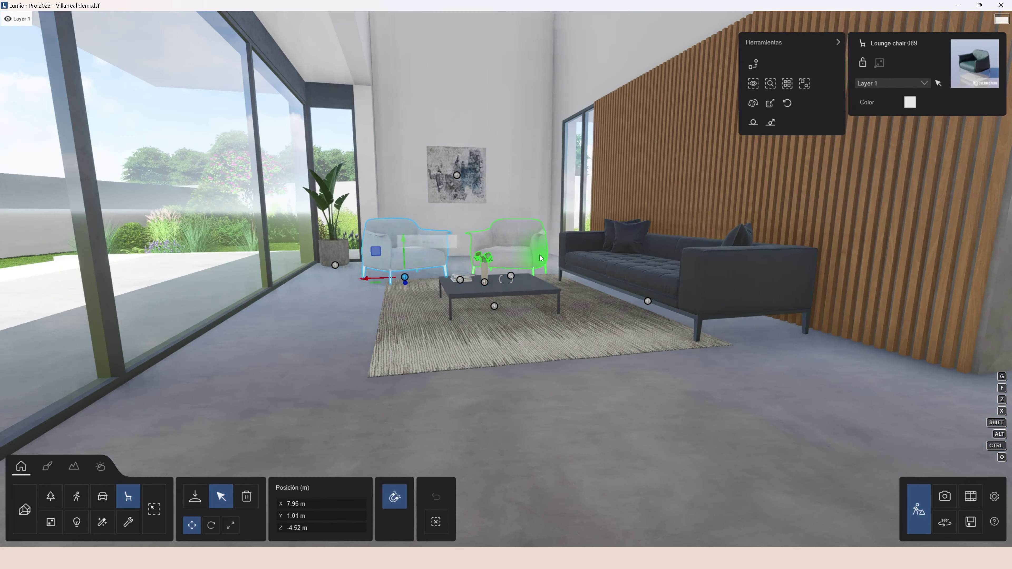
click(910, 102)
drag(657, 140, 628, 129)
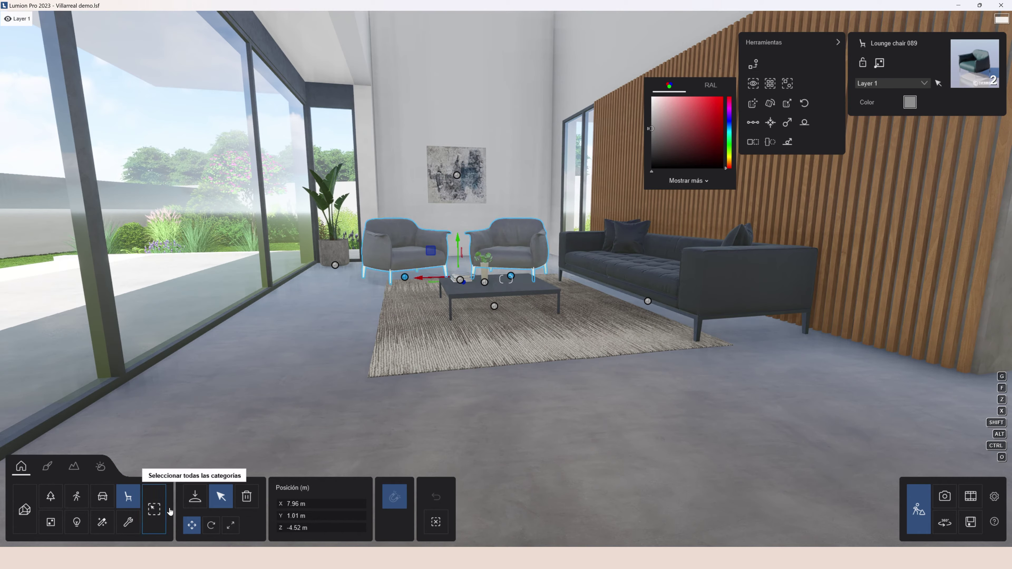
Step: Place FloorLamp 037 on the floor between the lounge chair and the sofa
click(128, 496)
click(100, 85)
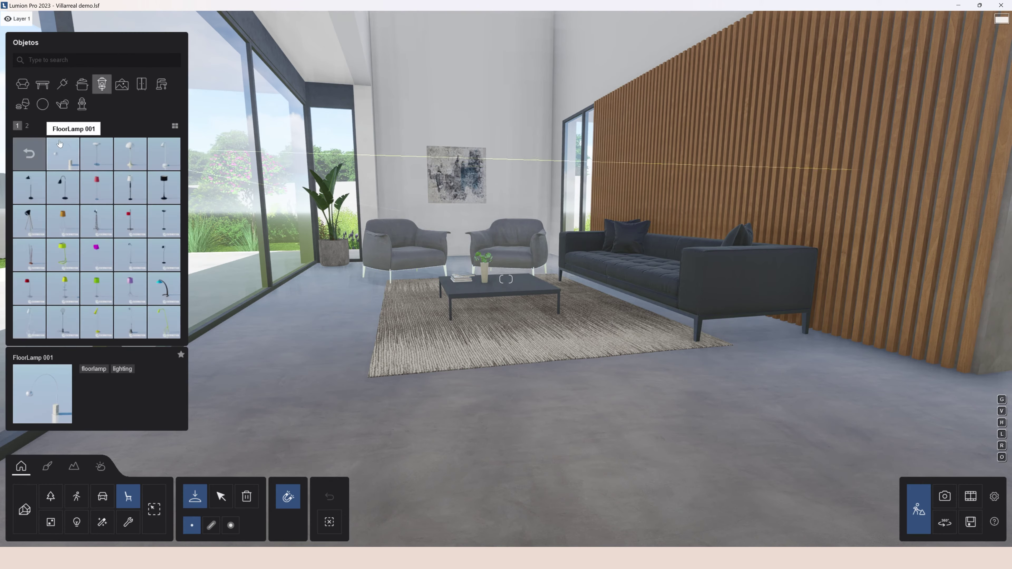
click(27, 125)
click(98, 186)
right_drag(303, 343, 336, 308)
key(w)
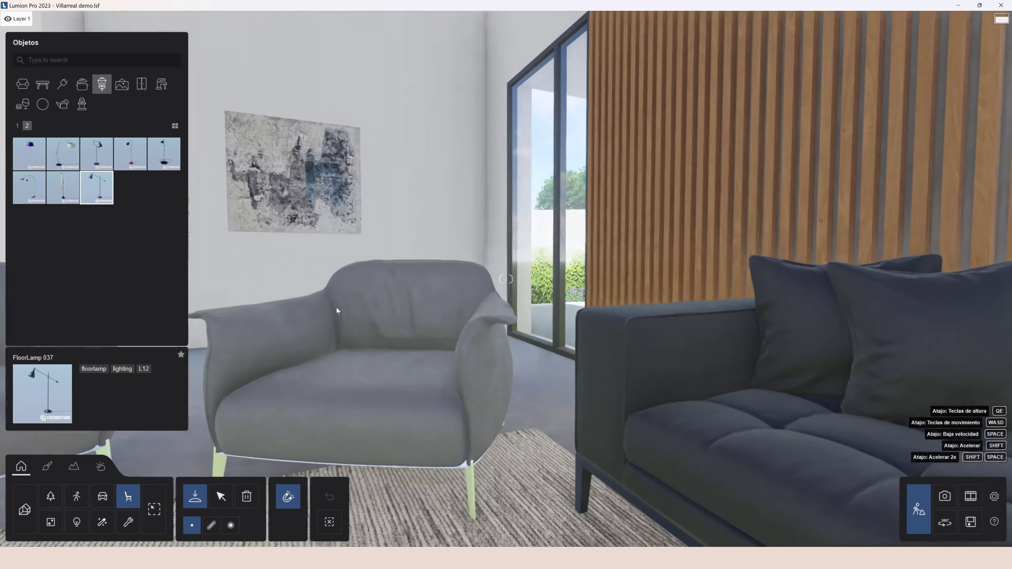
click(552, 422)
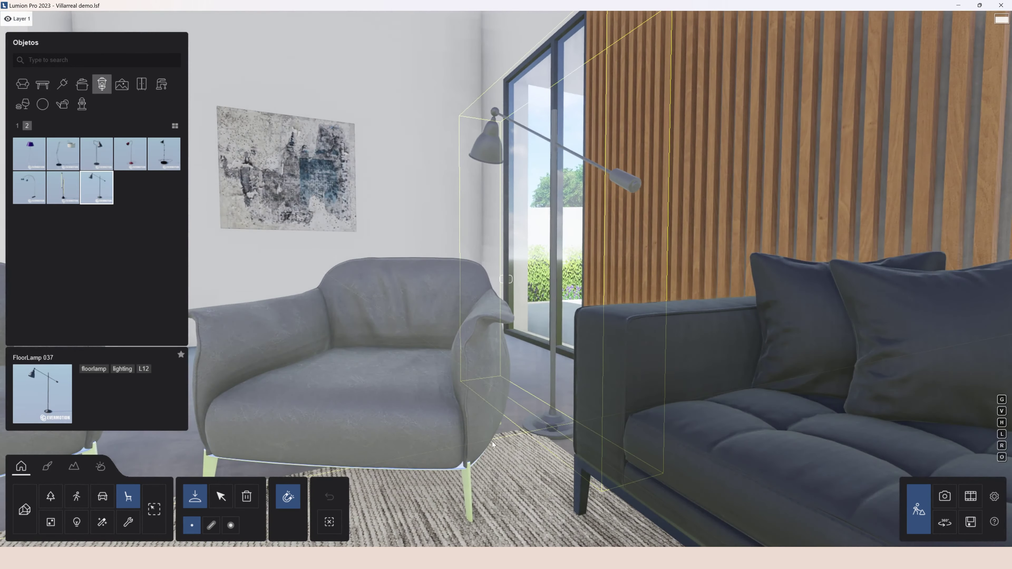
Step: Rotate the floor lamp so that its head extends over the neighbouring lounge chair
click(221, 496)
click(210, 525)
drag(532, 443, 609, 413)
click(600, 413)
key(s)
key(d)
right_drag(534, 412, 344, 403)
key(a)
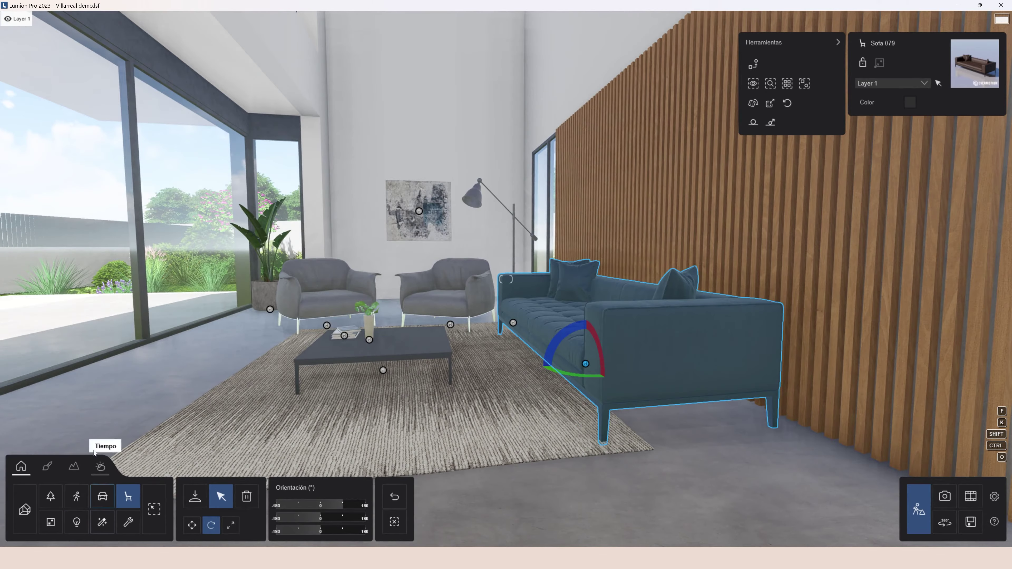
Step: Lower the sun's height to change the scene's lighting to dusk
click(101, 466)
drag(158, 493, 172, 517)
right_drag(233, 431, 111, 445)
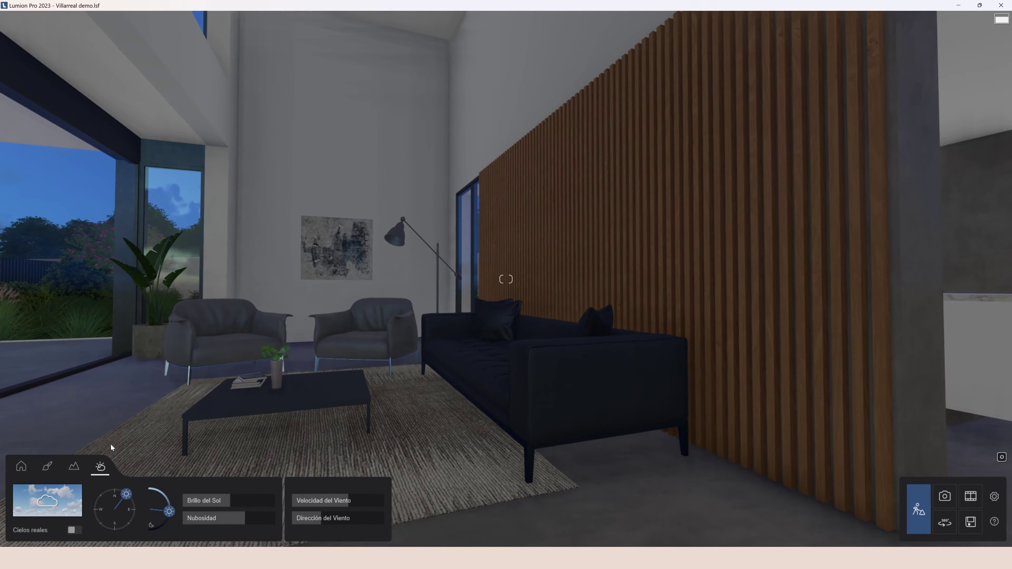
Step: Place the Lamp20 spotlight beneath the head of the floor lamp beside the lounge chair and select it for editing
click(28, 471)
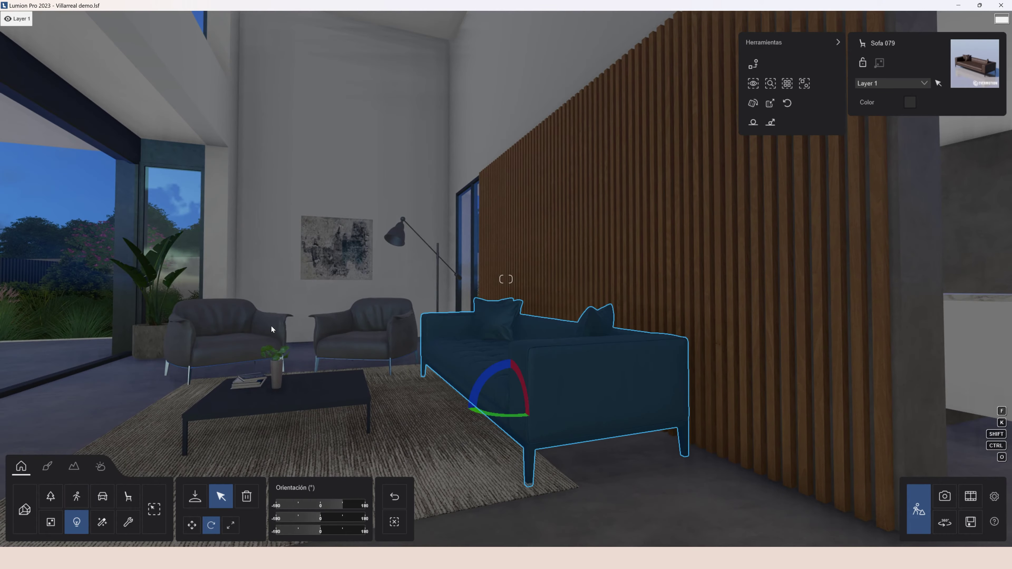
key(a)
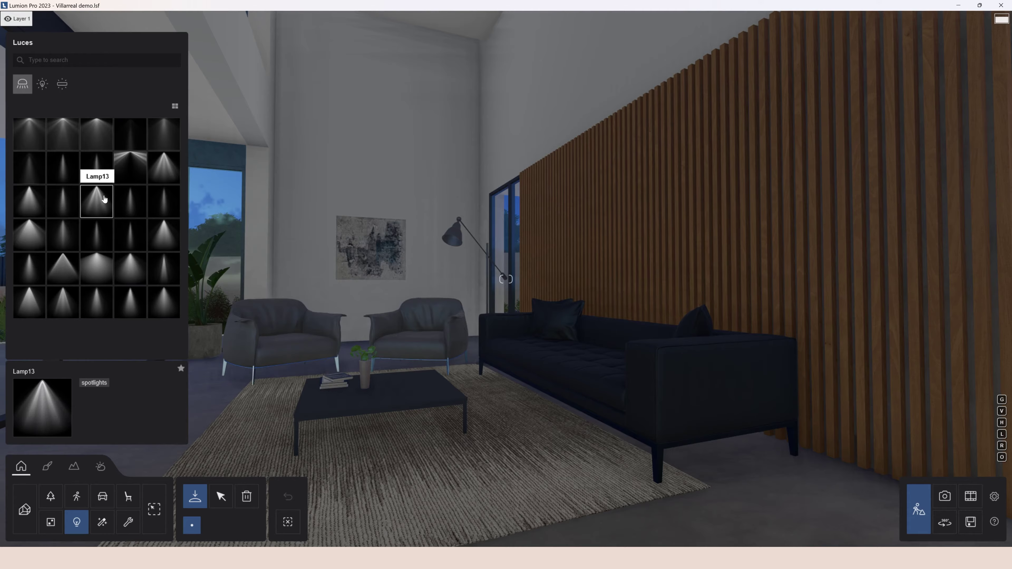
key(w)
mouse_move(160, 235)
right_down()
mouse_move(160, 208)
mouse_move(163, 242)
right_up()
key(a)
click(440, 230)
key(s)
right_drag(440, 230, 438, 223)
click(222, 496)
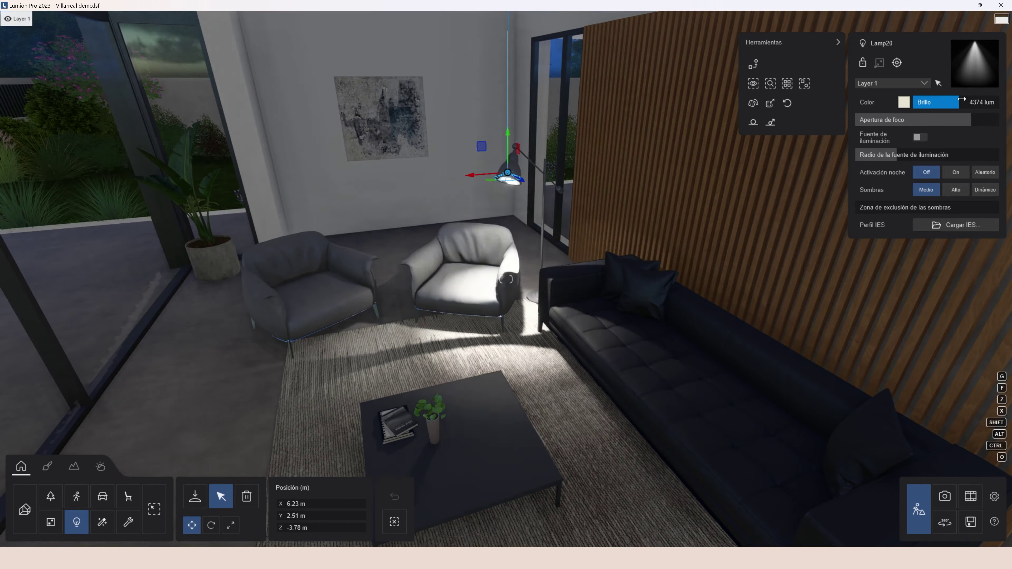
Step: Give the floor lamp's spotlight a warmer color temperature and set its night activation to On
click(904, 102)
click(710, 85)
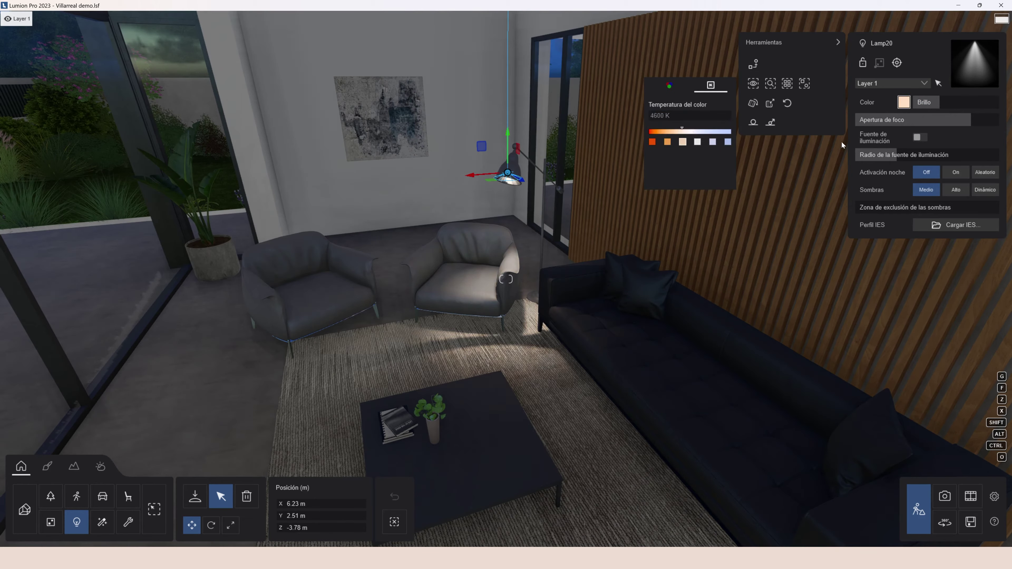
click(963, 178)
Step: Place a Line Light along the upper edge of the slatted wood wall, lengthening it to span the wall and aligning it just below the edge
key(s)
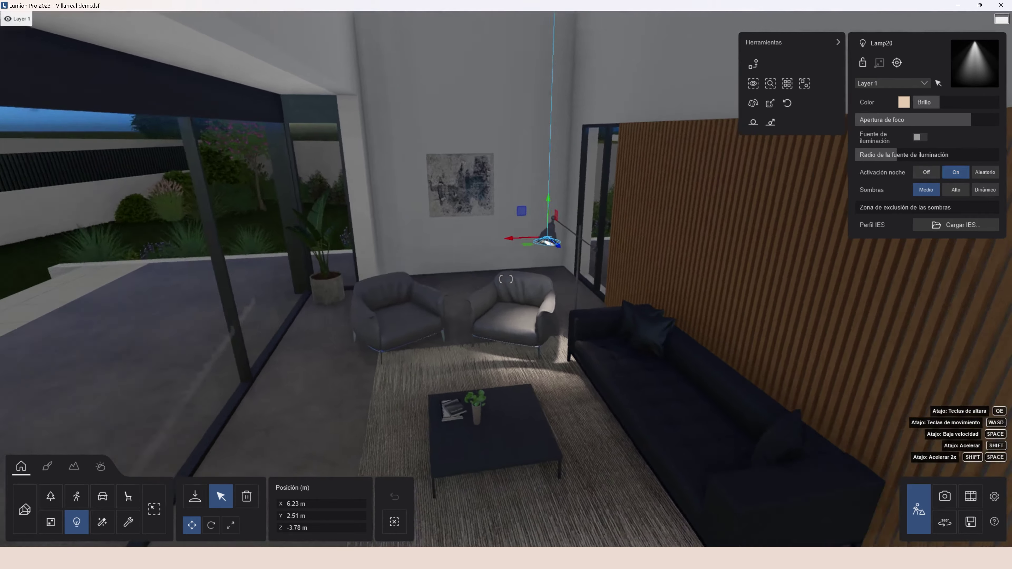
right_drag(399, 279, 558, 279)
click(194, 496)
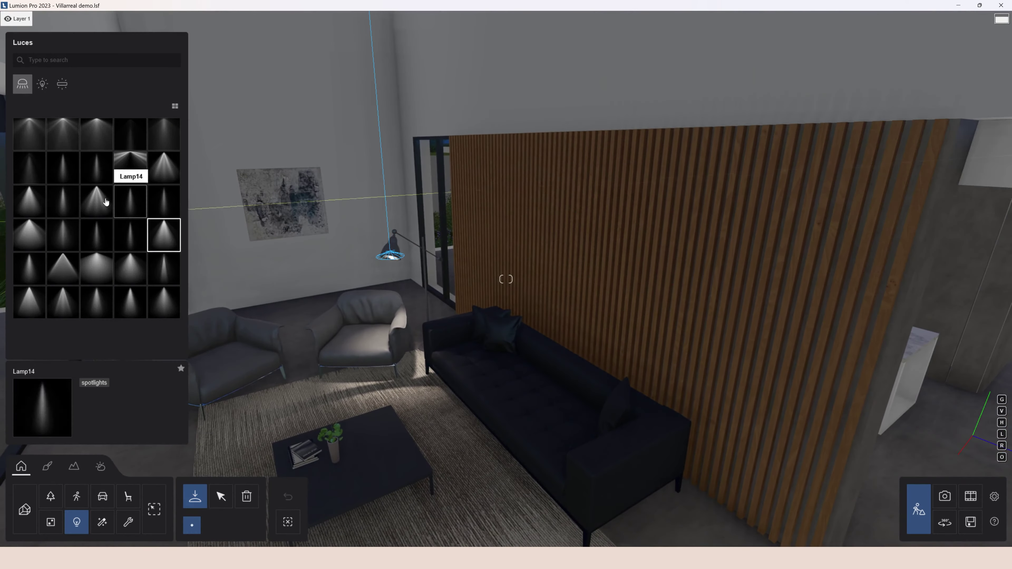
click(62, 84)
click(63, 135)
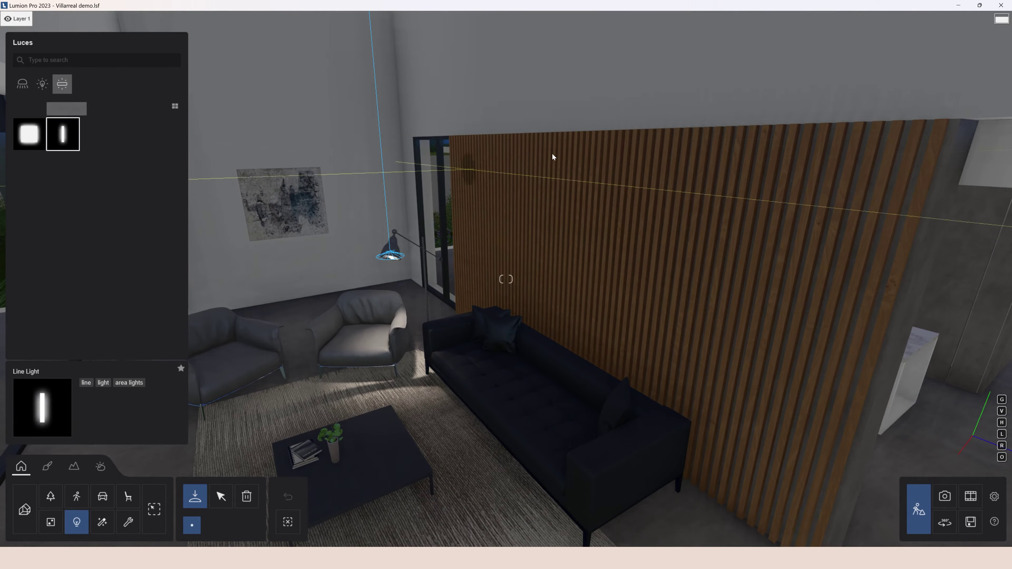
click(600, 132)
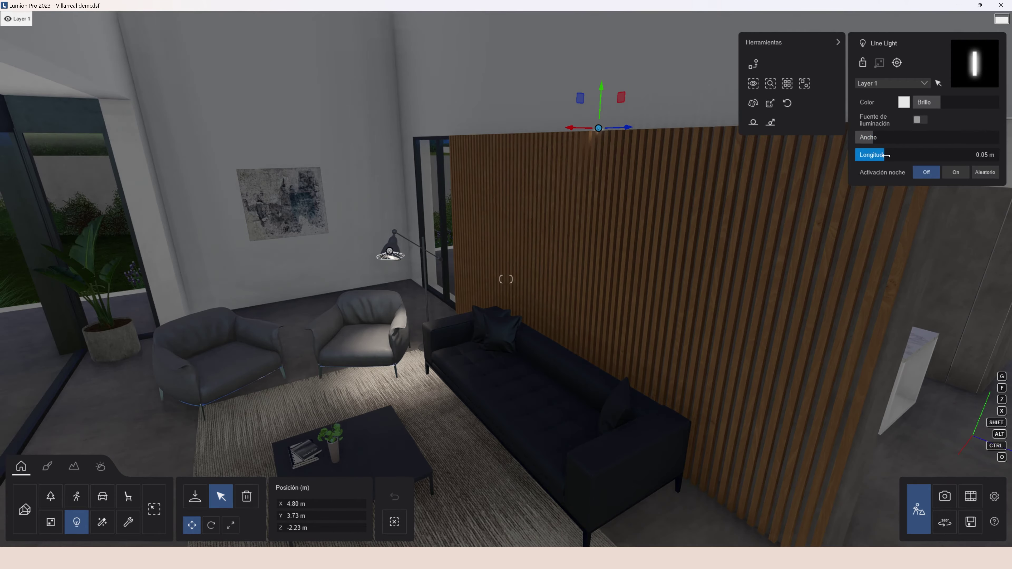
drag(885, 155, 928, 158)
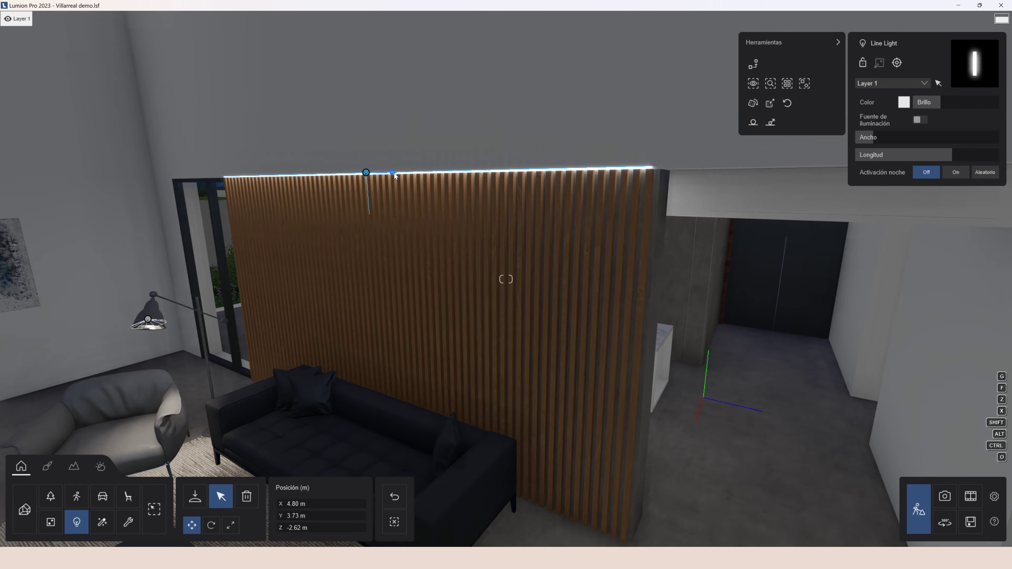
drag(375, 154, 367, 159)
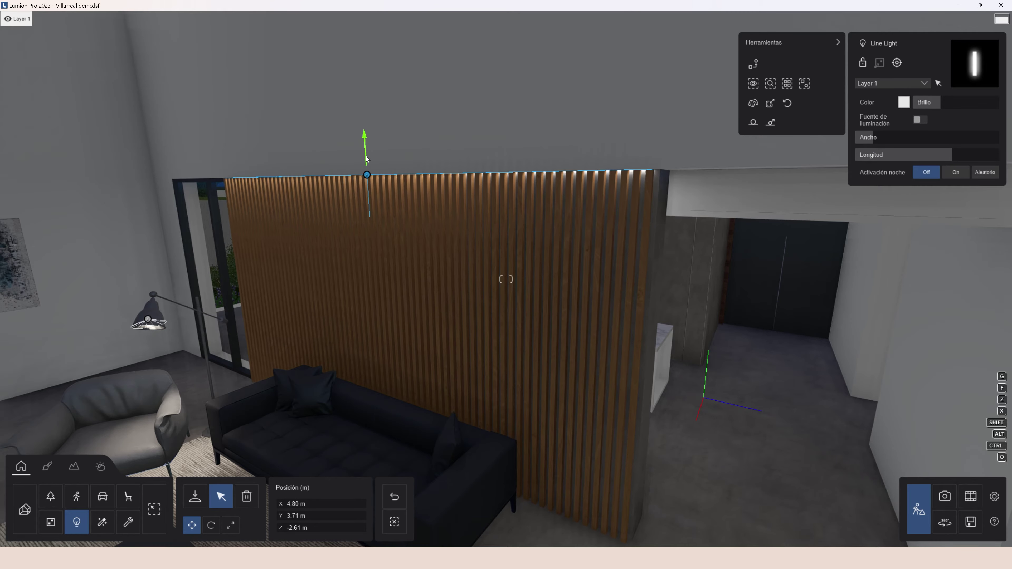
Step: Place an Omni Light over the coffee table and raise it to a height of about 2.62 m
right_drag(477, 139, 279, 168)
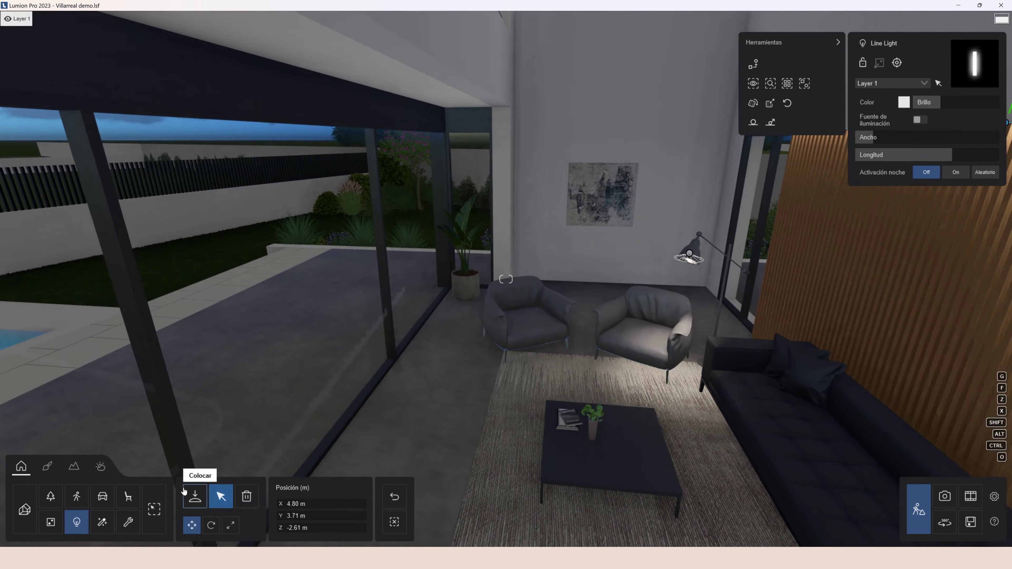
click(195, 496)
click(47, 90)
click(69, 139)
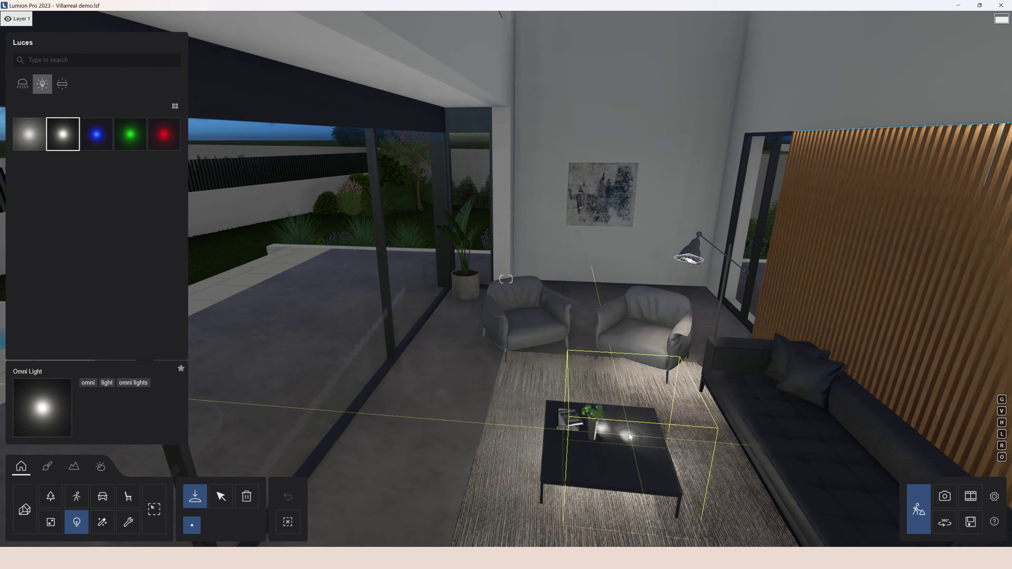
right_drag(589, 430, 630, 424)
right_drag(434, 415, 474, 414)
click(223, 498)
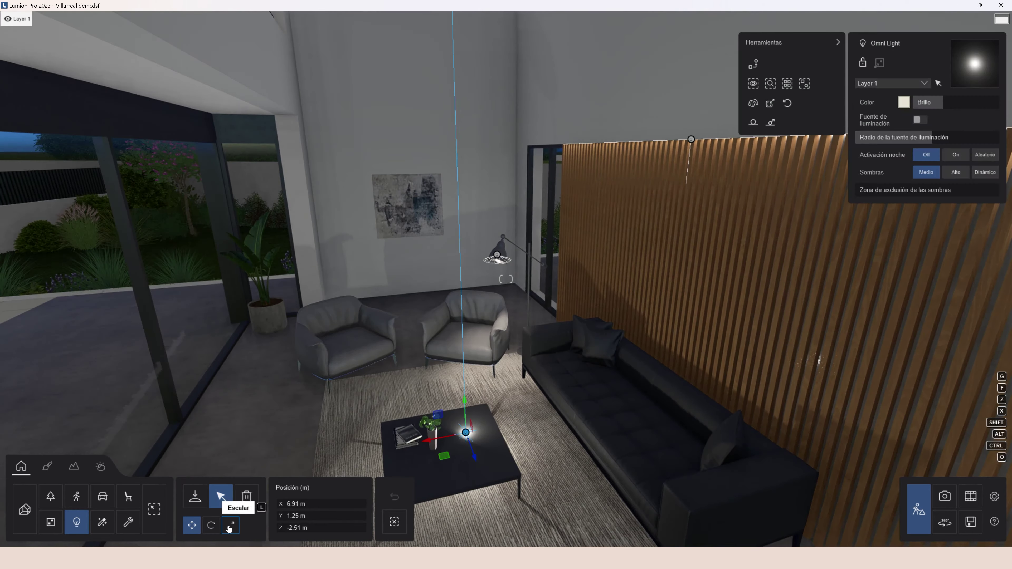
drag(462, 414, 463, 294)
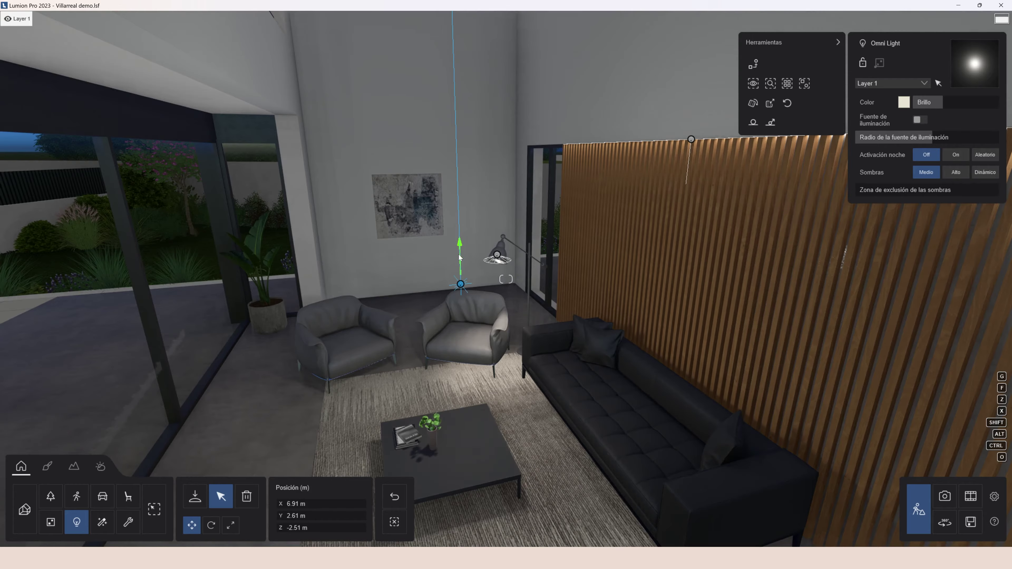
drag(459, 257, 458, 256)
Step: Increase the omni light's brightness while viewing the living room from the terrace
key(s)
right_drag(458, 256, 655, 228)
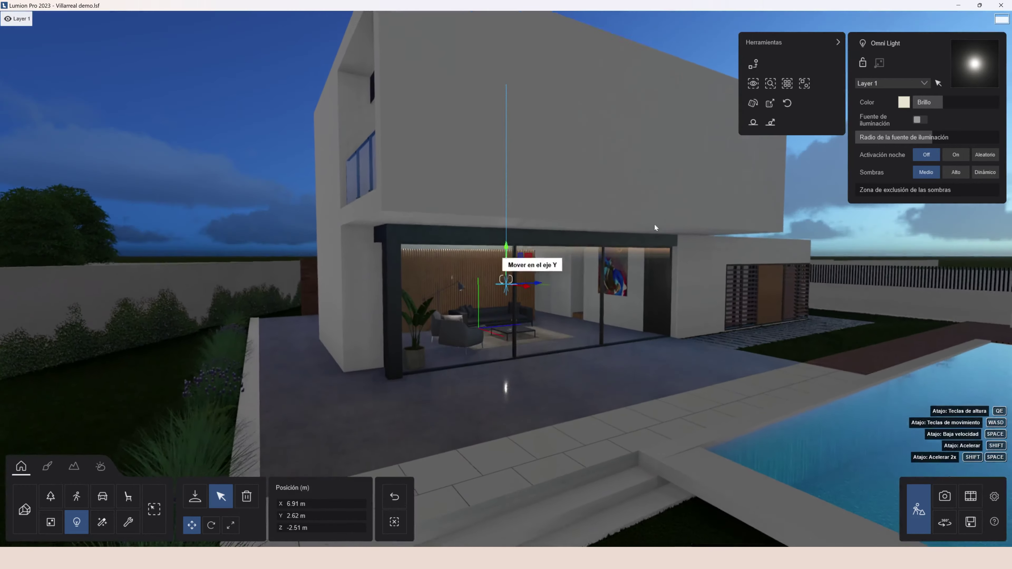
drag(943, 103, 970, 103)
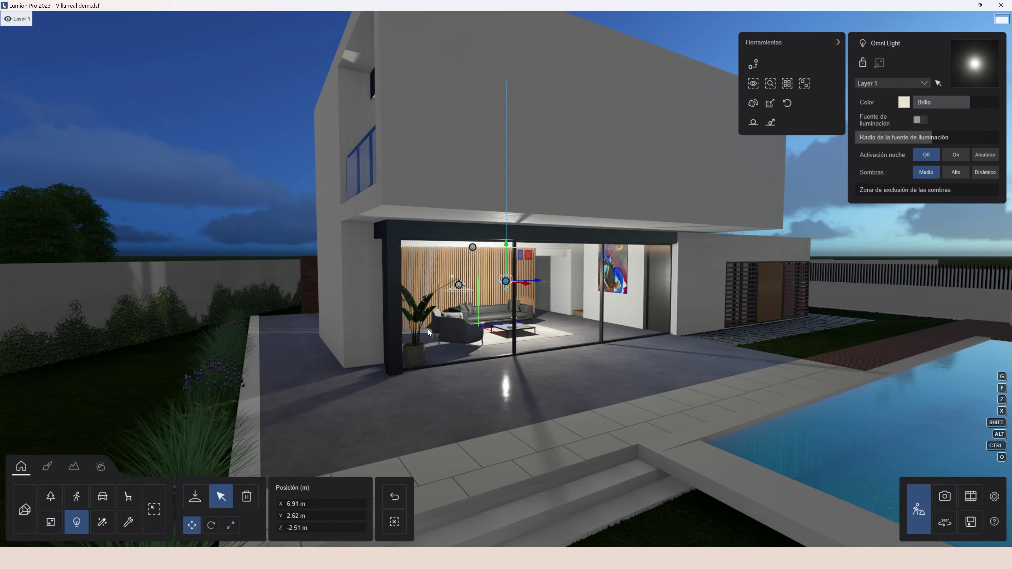
Step: Select the omni light among the three living room lights and set its night activation to On
scroll(411, 279, down, 3)
scroll(410, 240, up, 2)
ctrl+drag(409, 219, 584, 307)
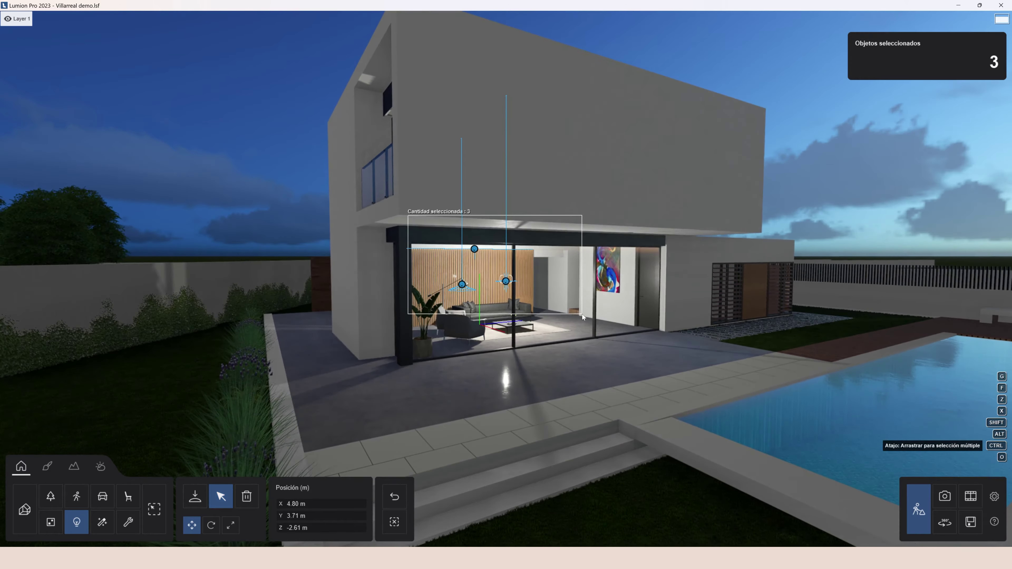
click(394, 521)
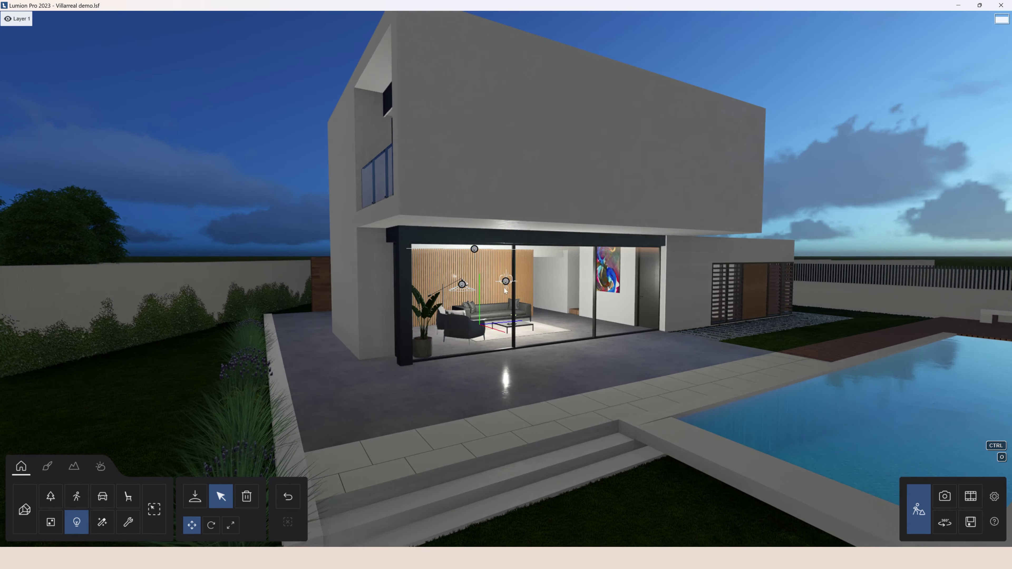
click(509, 284)
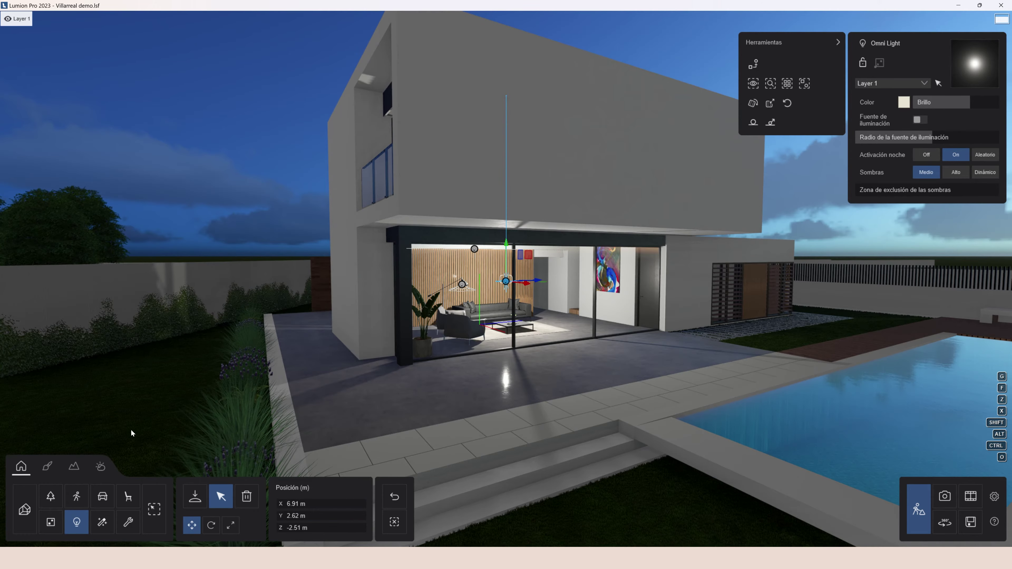
Step: Raise the sun's height to bring the scene back to daylight
click(101, 466)
drag(163, 514, 167, 501)
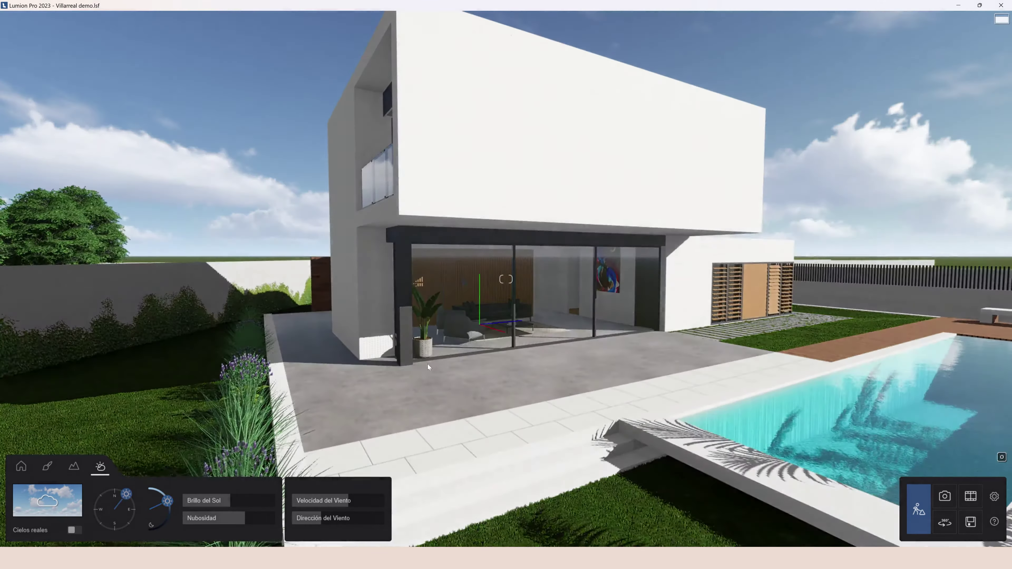
Step: Place the SUV HD 013 off-road vehicle in a parking bay under the carport
key(w)
key(shift+w)
right_drag(428, 364, 518, 364)
key(shift+w)
click(23, 468)
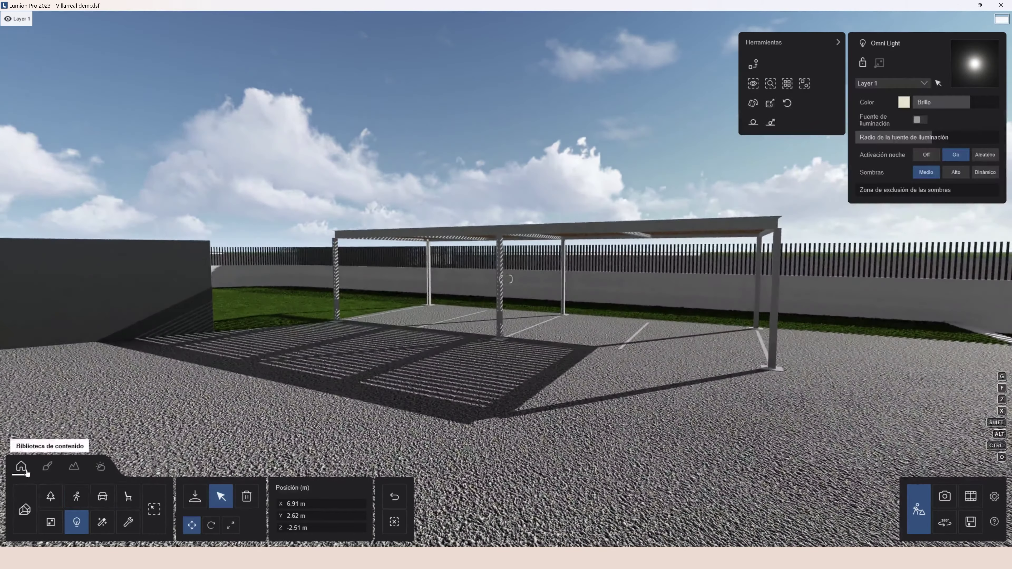
click(101, 502)
click(195, 496)
click(63, 84)
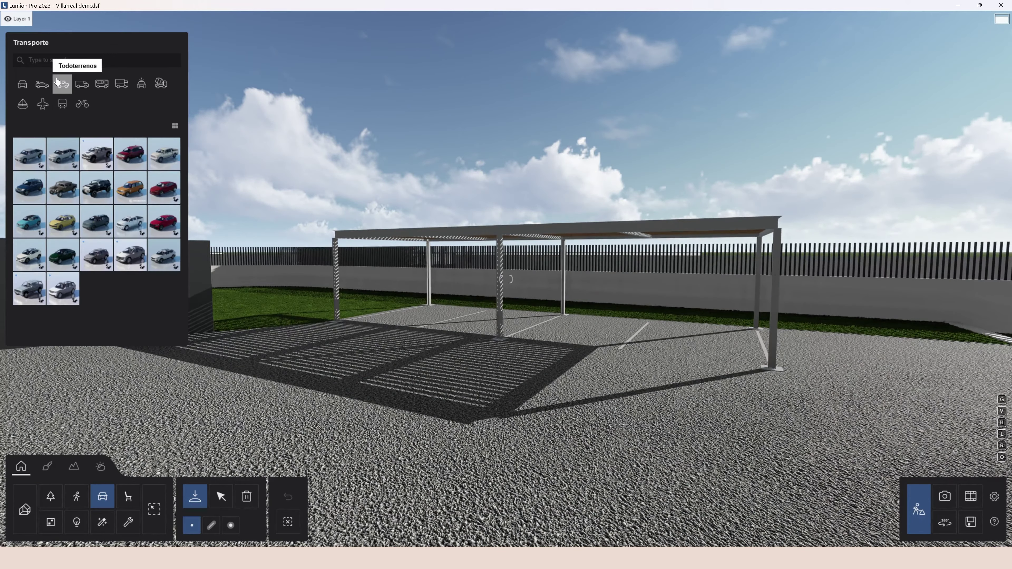
click(163, 255)
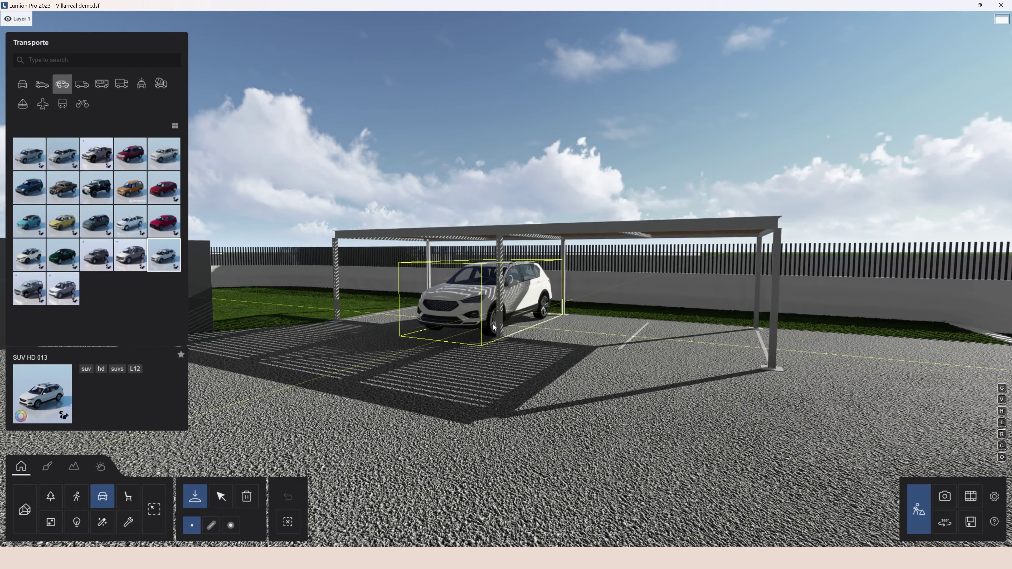
click(493, 327)
Step: Place Car HD 011 in the empty bay under the carport, beside the SUV
click(22, 83)
click(130, 322)
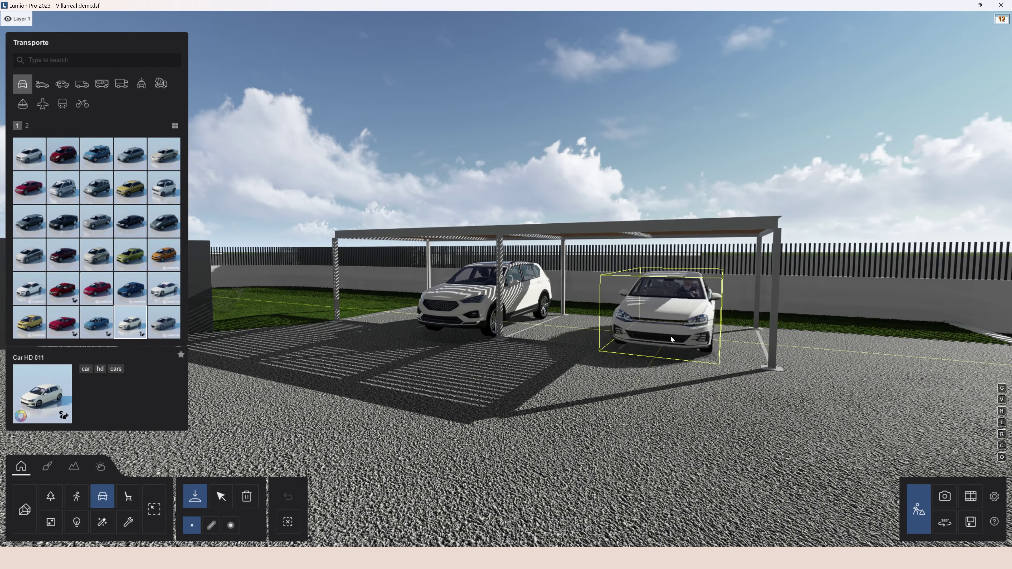
click(699, 343)
Step: Rotate both parked cars so that their rear ends face the gravel driveway
click(221, 496)
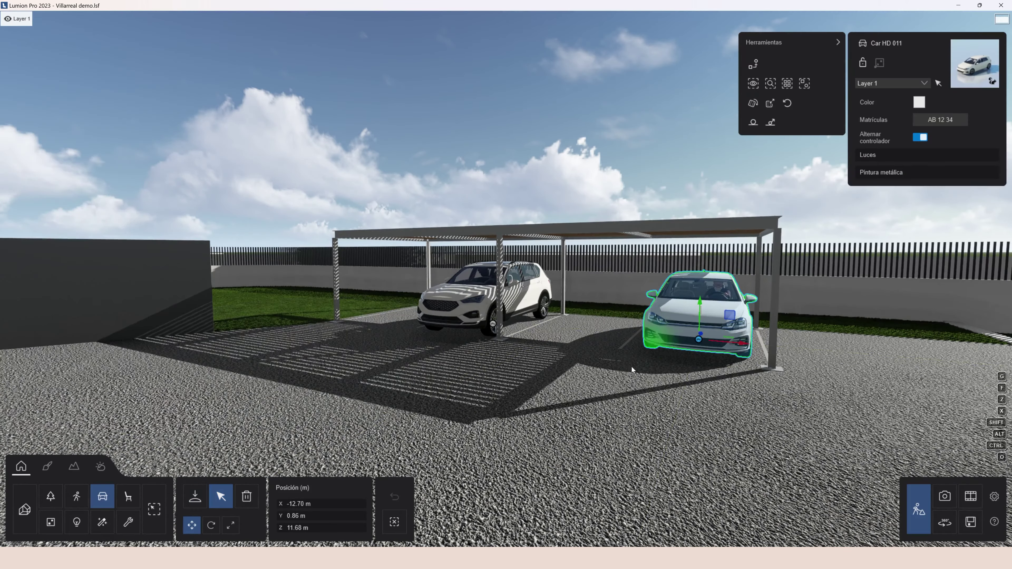
click(211, 524)
drag(700, 339, 703, 301)
drag(494, 326, 445, 380)
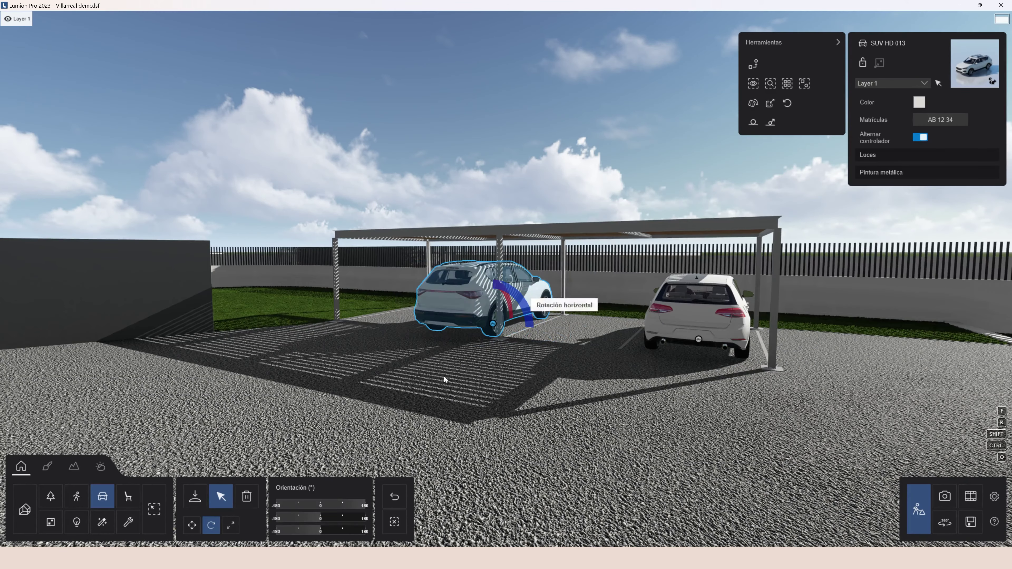
Step: Change the SUV's paint color to black
click(919, 102)
drag(730, 104, 729, 96)
click(719, 123)
mouse_move(722, 133)
mouse_down()
mouse_move(715, 149)
mouse_move(653, 99)
mouse_move(651, 165)
mouse_up()
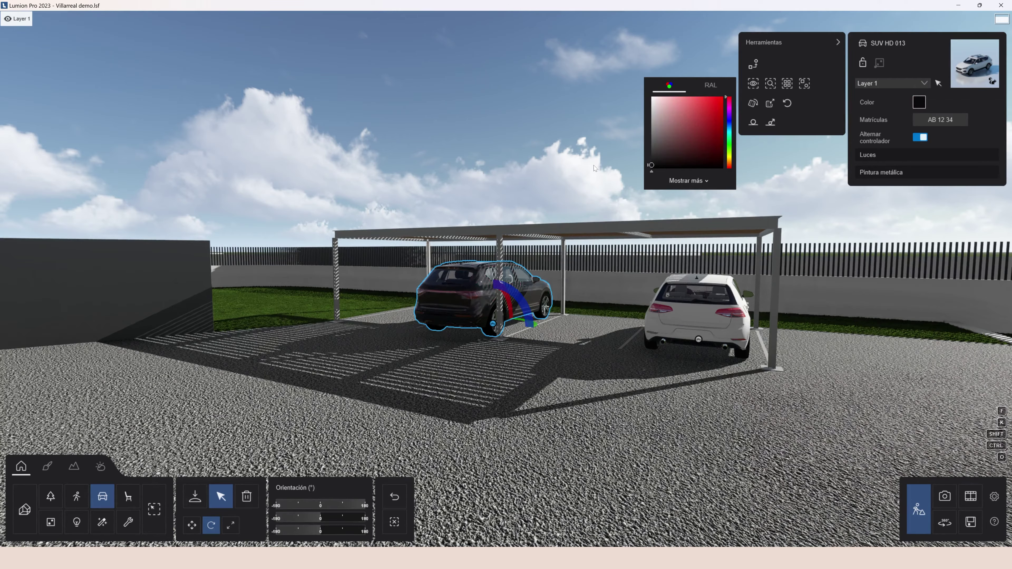
Step: Select both parked cars and apply the first French license plate design to them
ctrl+drag(447, 271, 793, 384)
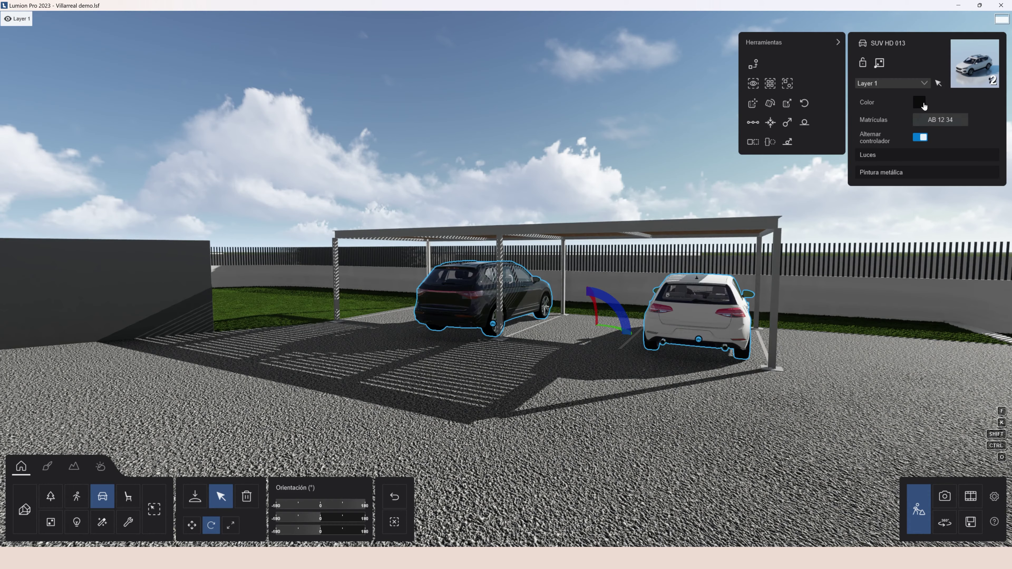
click(940, 120)
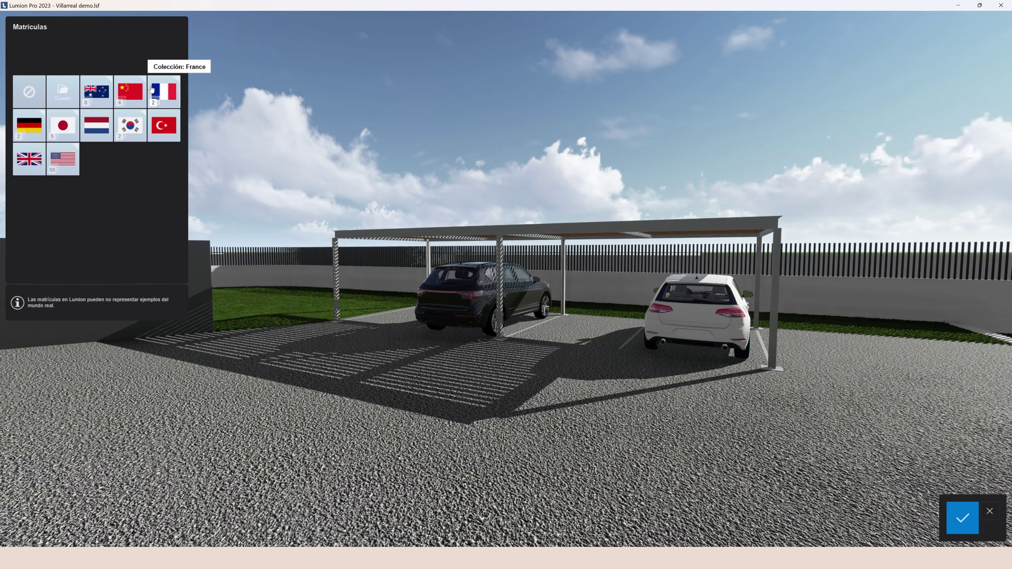
click(163, 96)
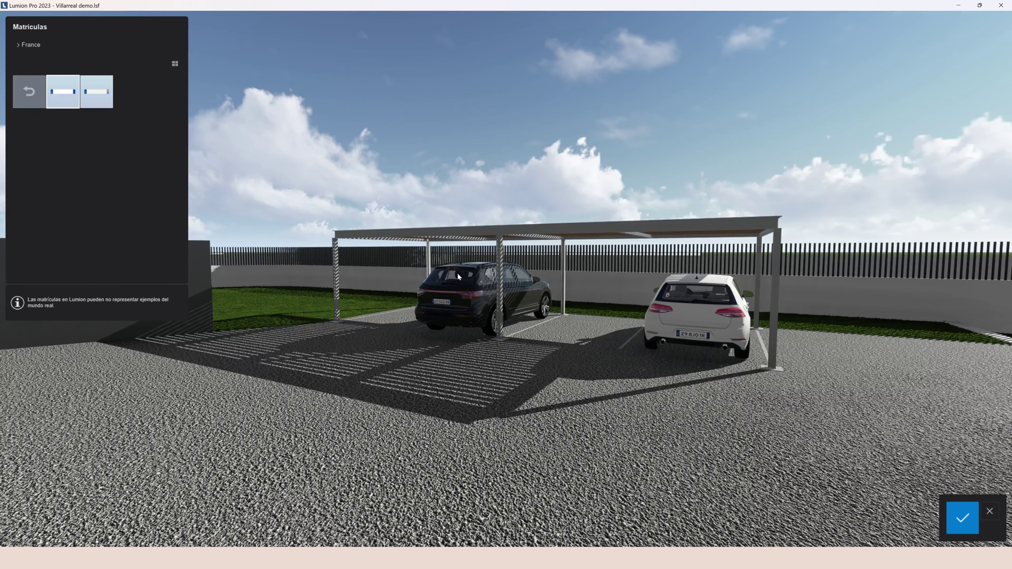
click(963, 518)
click(220, 498)
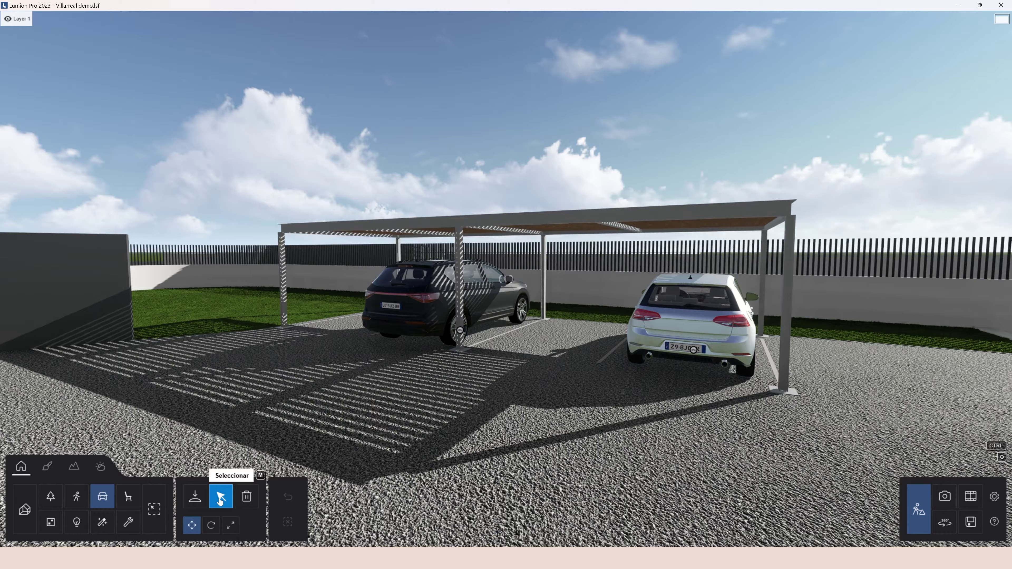
Step: Switch to Photo mode and frame the house from the wooden deck with the pool and palm trees in view
click(943, 497)
right_drag(438, 299, 734, 288)
key(w)
key(w)
key(w)
right_drag(318, 359, 442, 362)
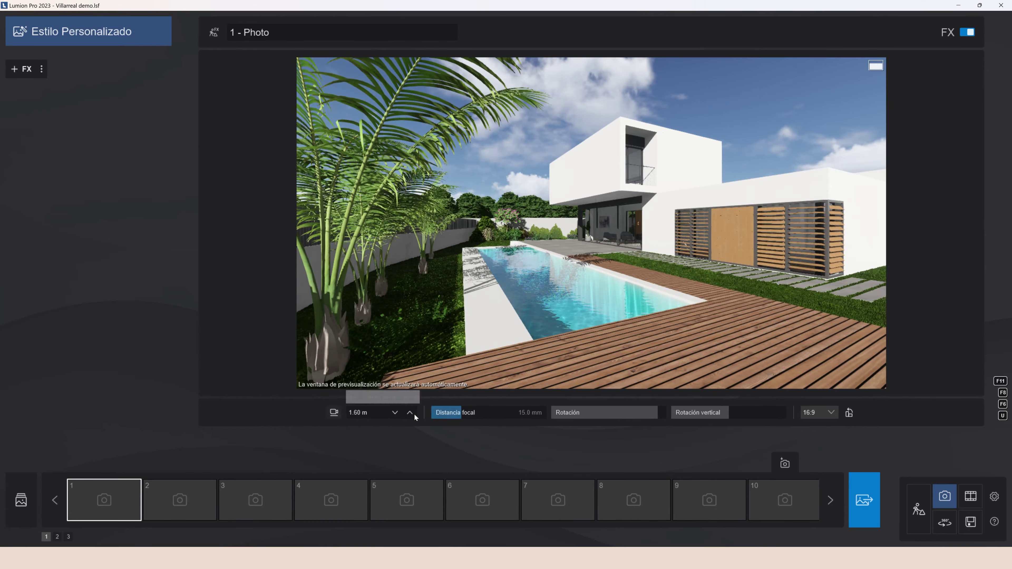
Step: Set the photo camera's height to 1.50 m and its focal length to 28 mm
click(397, 416)
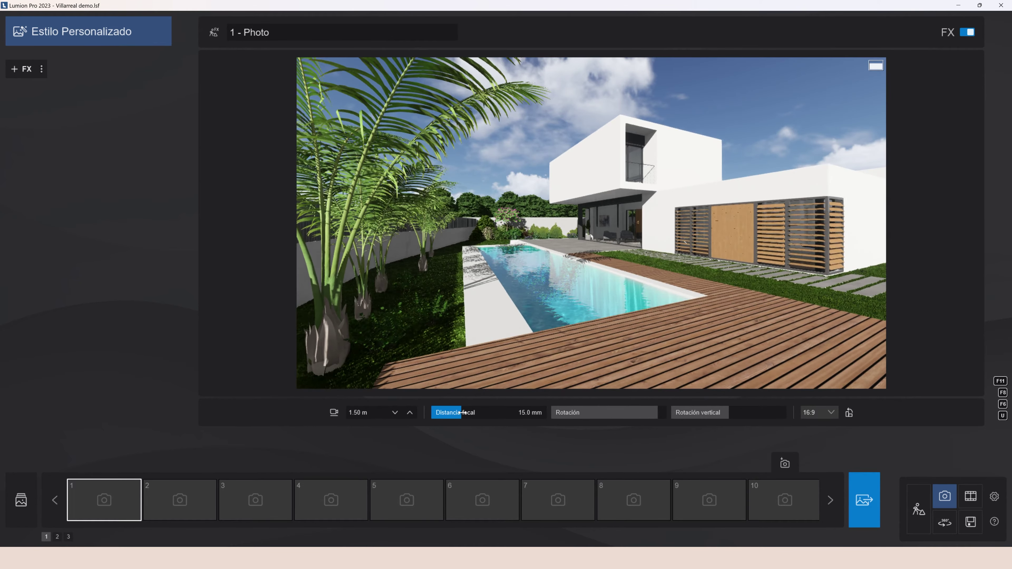
drag(463, 412, 522, 412)
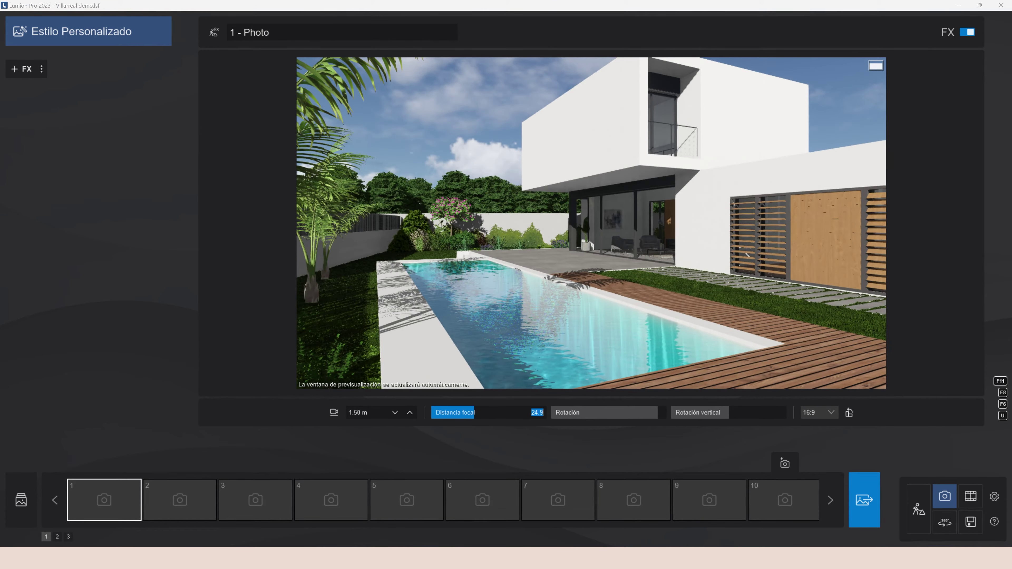
text(28)
key(Return)
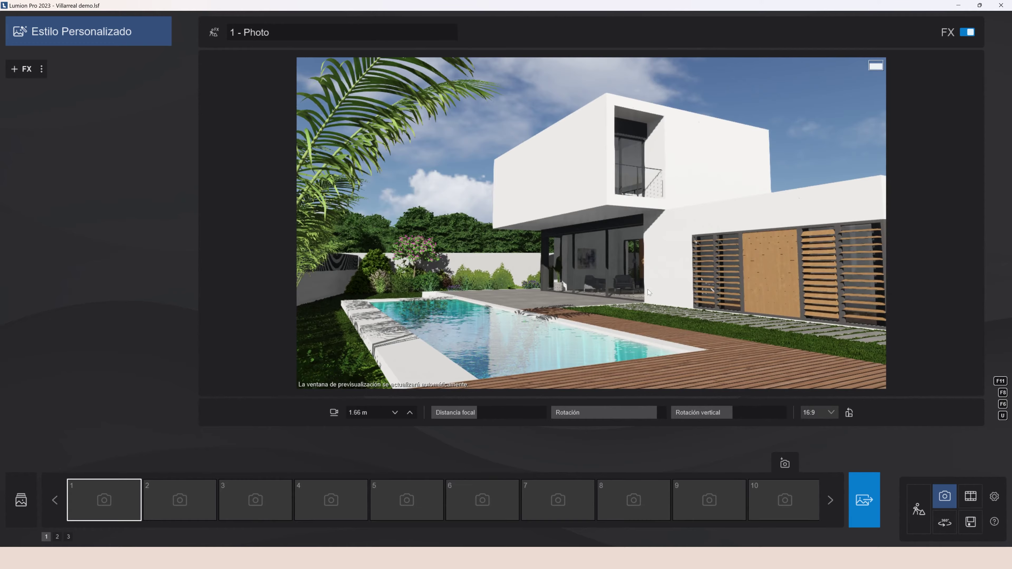
Step: Fine-tune the pool view, save it as photo 1, and add the Perspectiva de dos puntos effect to it
right_drag(648, 289, 627, 284)
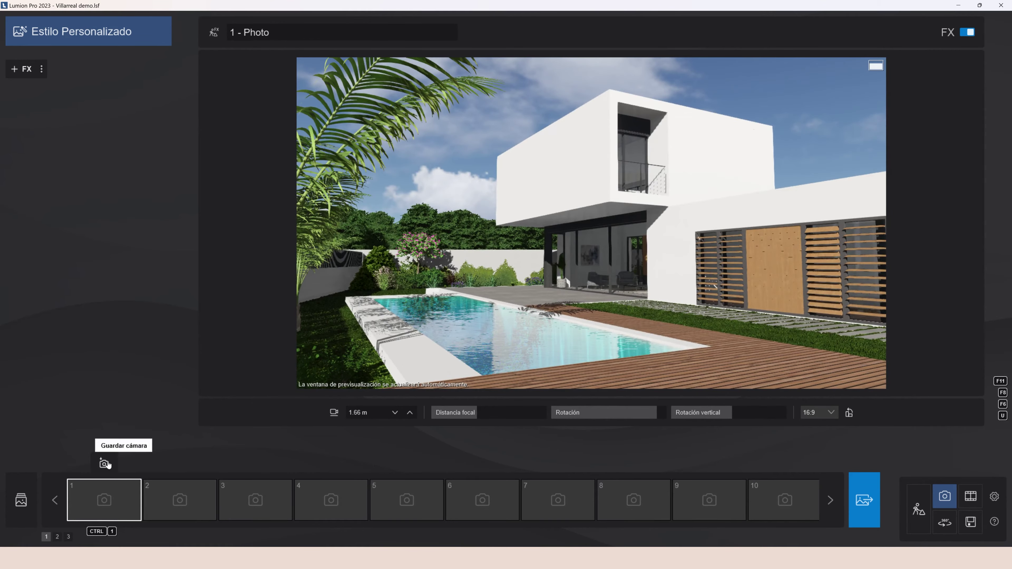
click(105, 463)
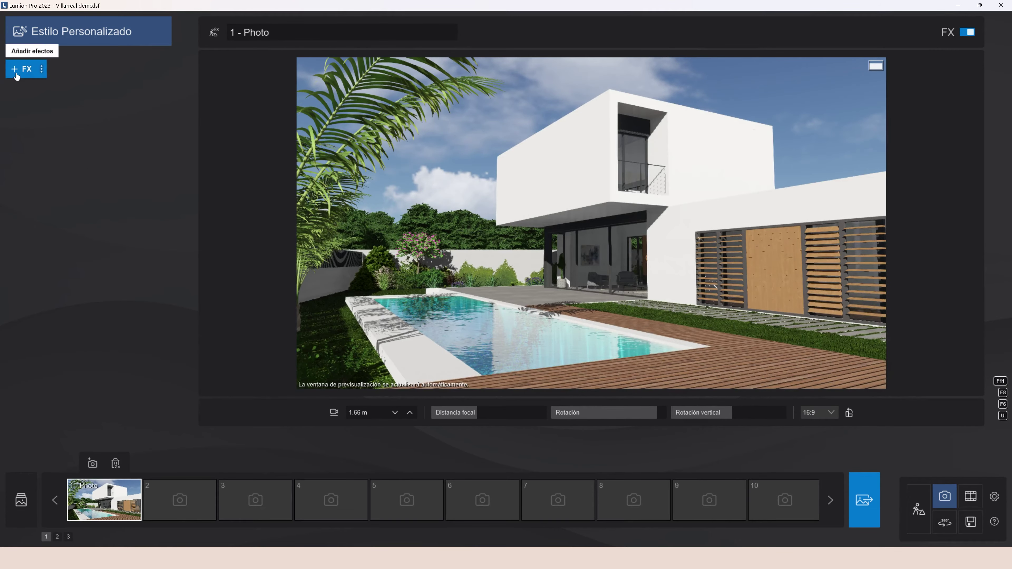
click(16, 76)
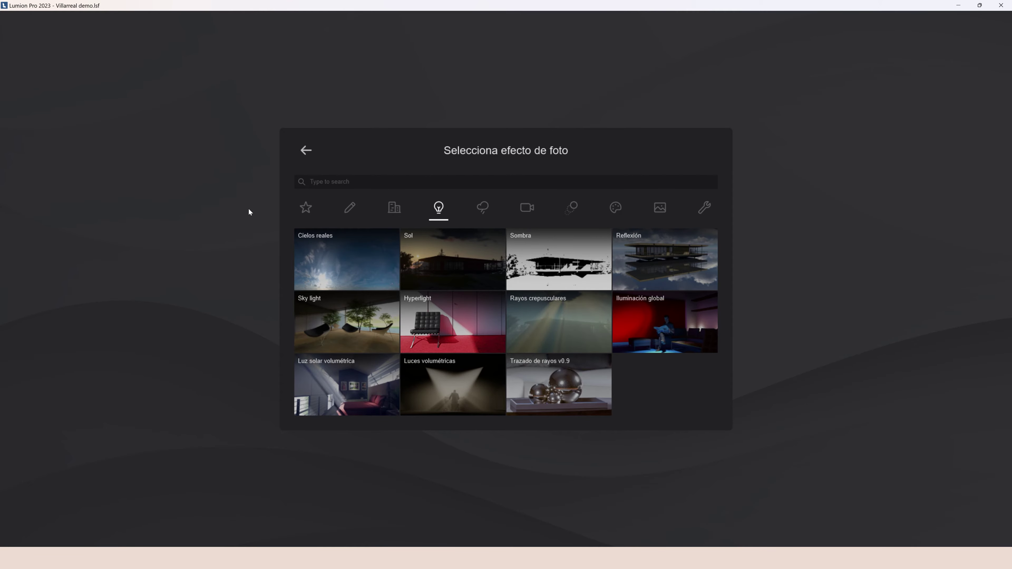
click(393, 208)
click(541, 260)
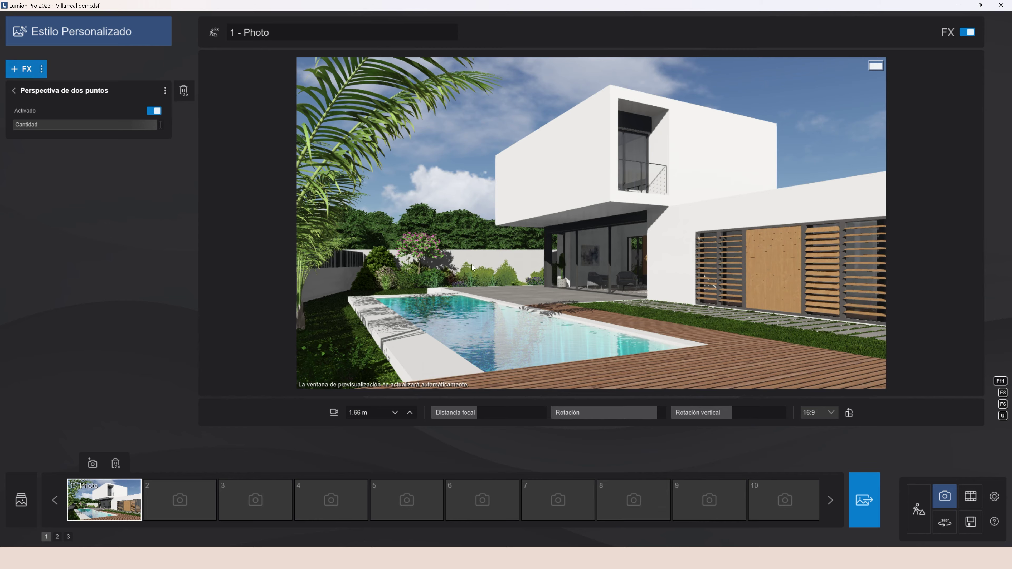
Step: Apply the Realista style to photo 1 and rotate its real sky so sunlight falls on the pool-side facade
click(68, 34)
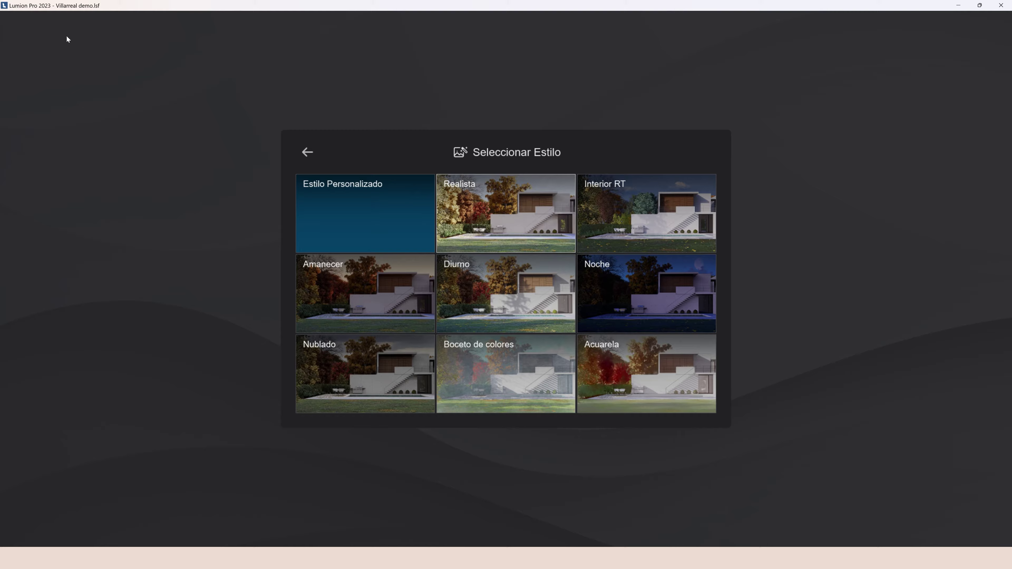
click(481, 201)
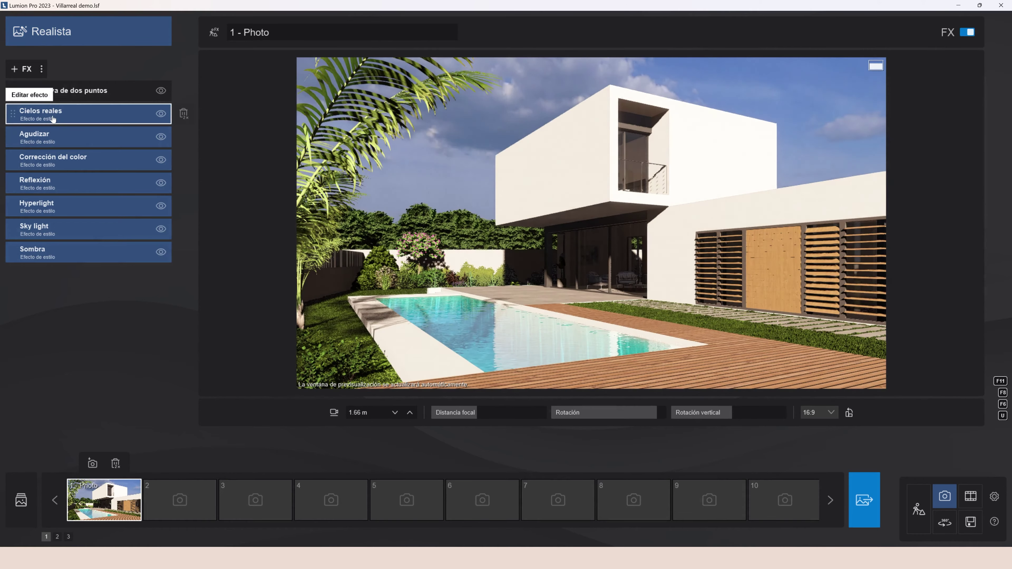
click(44, 114)
drag(89, 150, 109, 145)
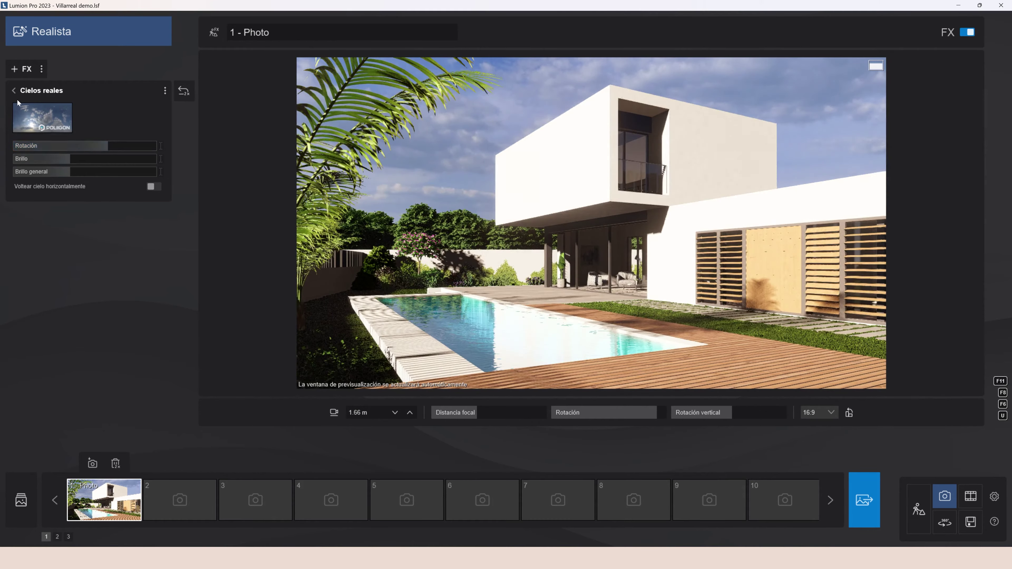
Step: Replace photo 1's real sky with the first sky of the Despejado category
click(34, 118)
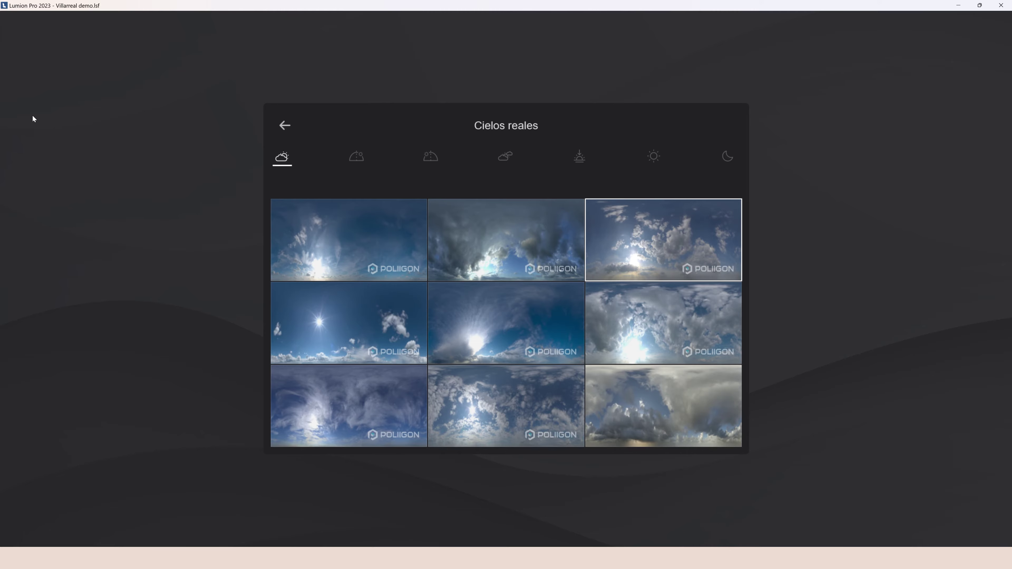
click(481, 327)
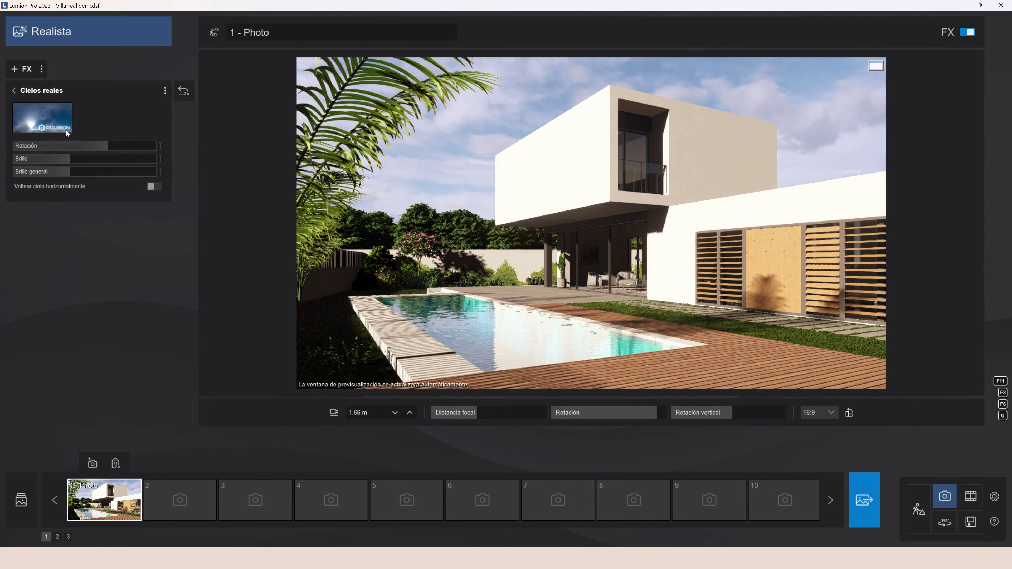
click(66, 131)
click(664, 158)
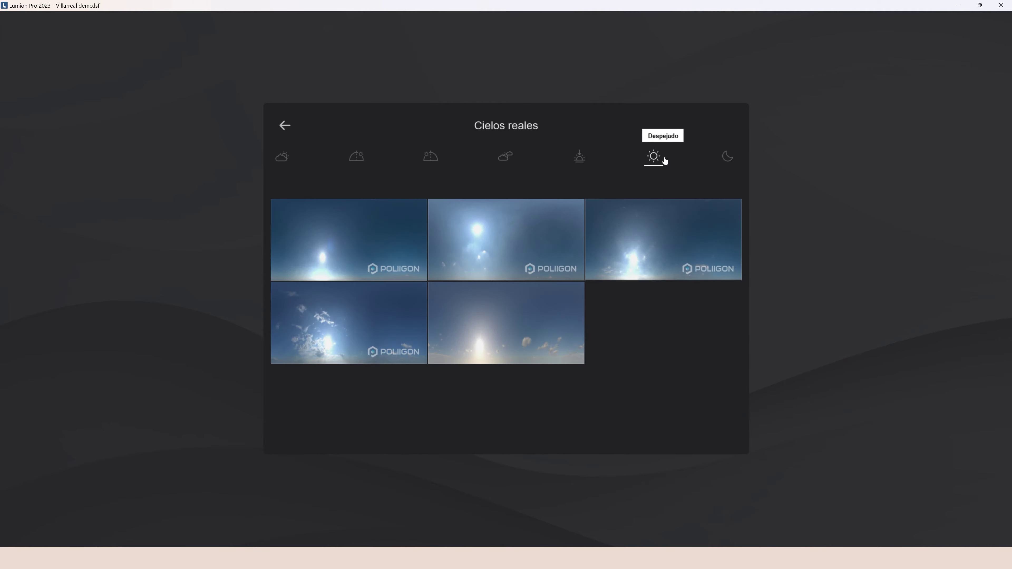
click(371, 250)
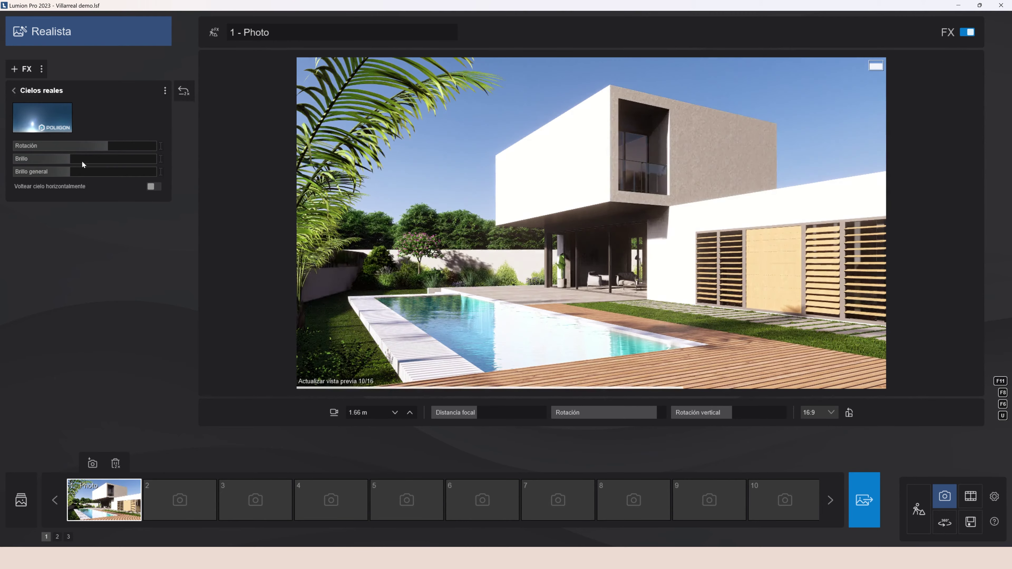
click(16, 71)
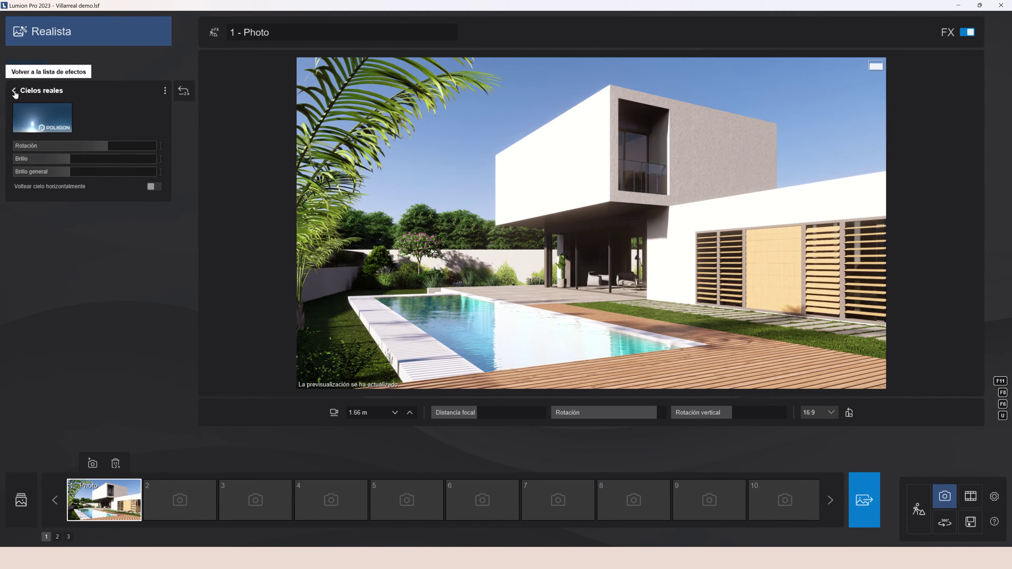
Step: Add reflection planes to photo 1's Reflexión effect on the pool water and the paved terrace
click(47, 186)
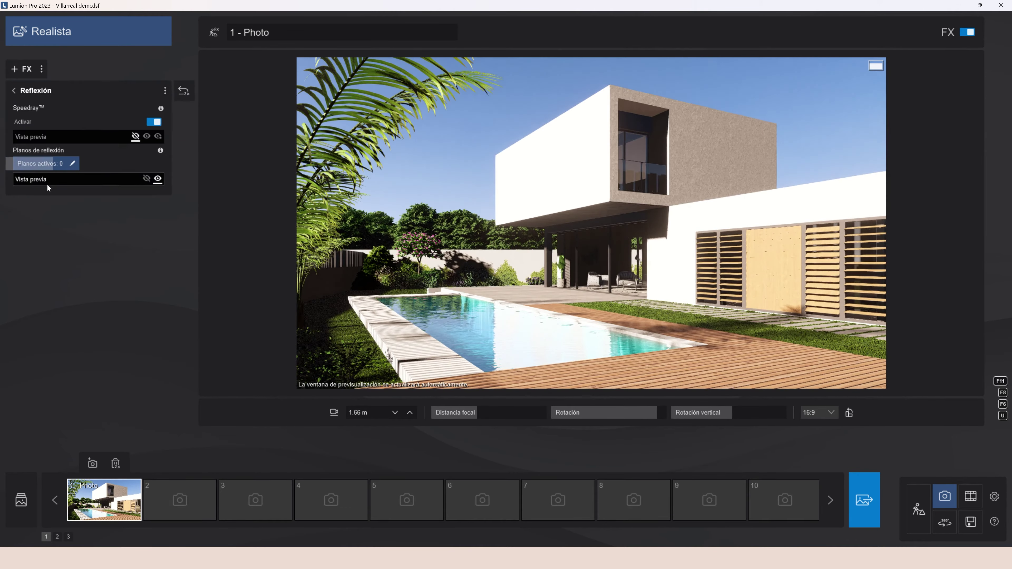
click(72, 164)
click(142, 512)
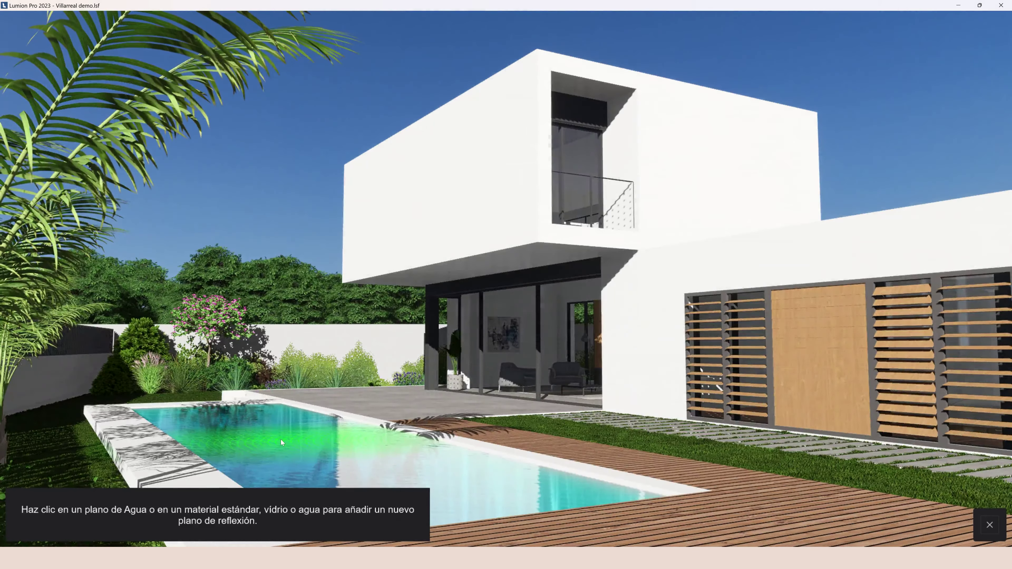
click(280, 440)
click(163, 510)
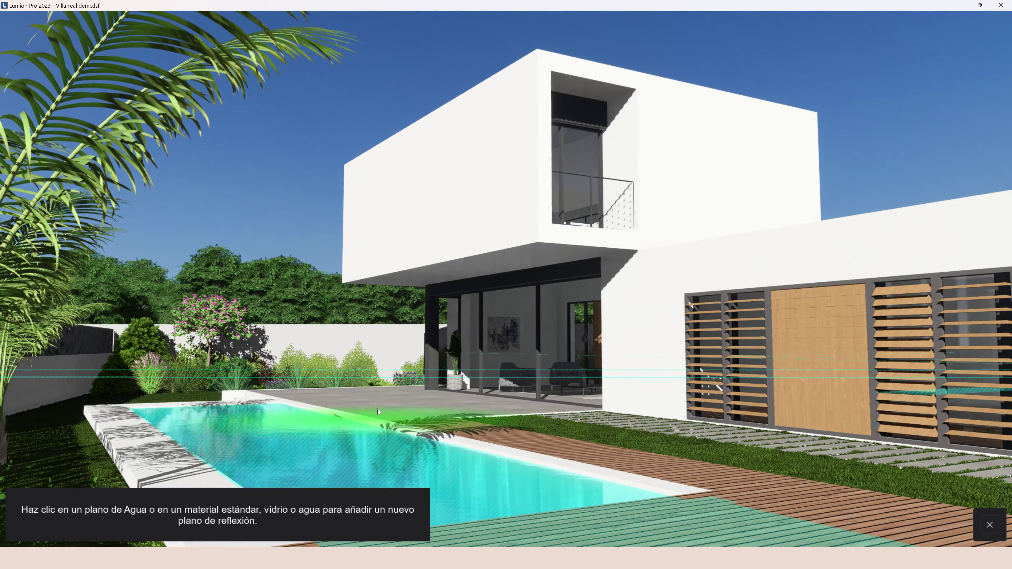
click(382, 404)
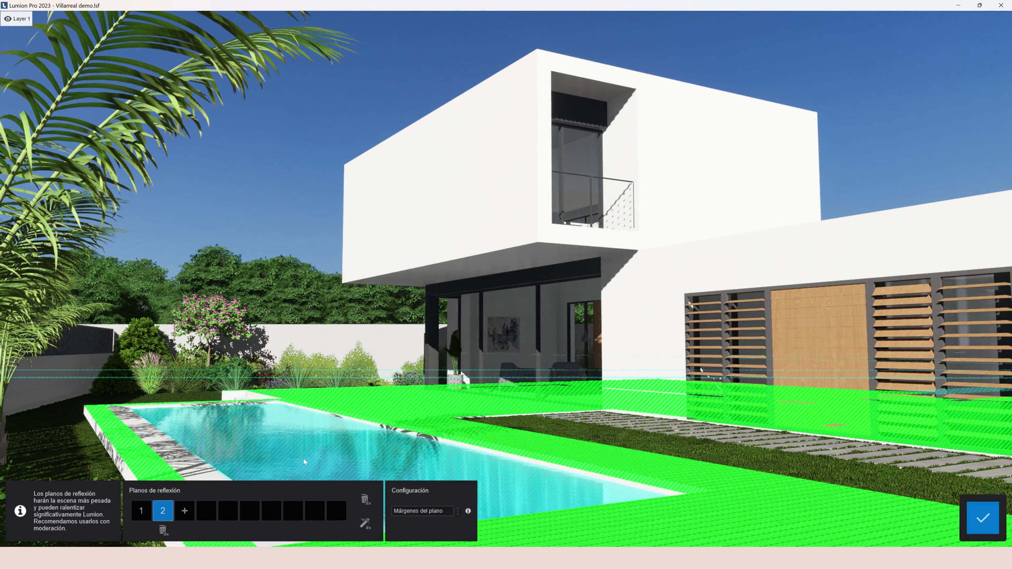
Step: Add reflection planes on the ground-floor glazing, the upper-floor window and the balcony's glass railing, and accept them
click(184, 510)
click(493, 342)
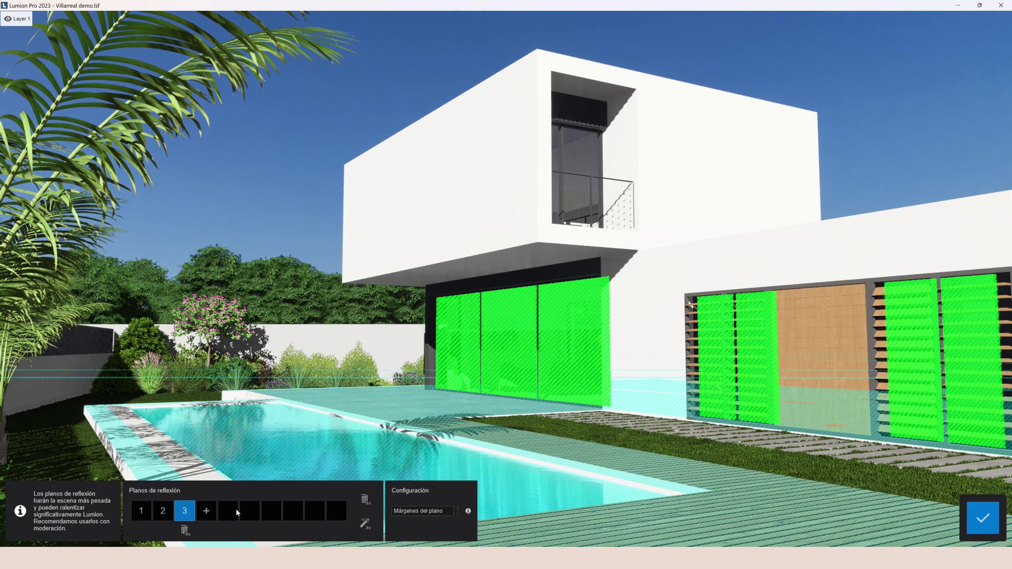
click(206, 510)
click(588, 162)
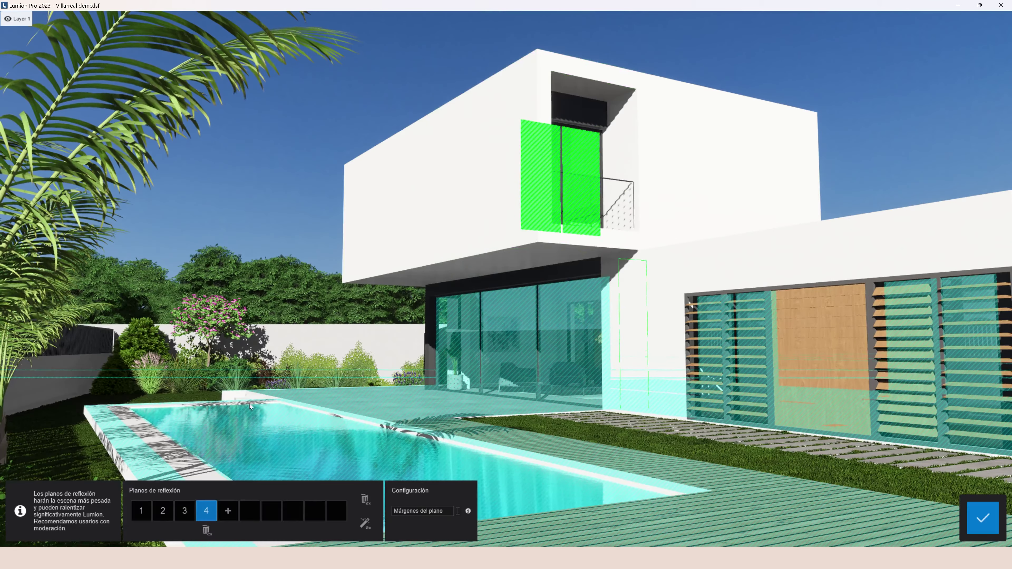
click(227, 511)
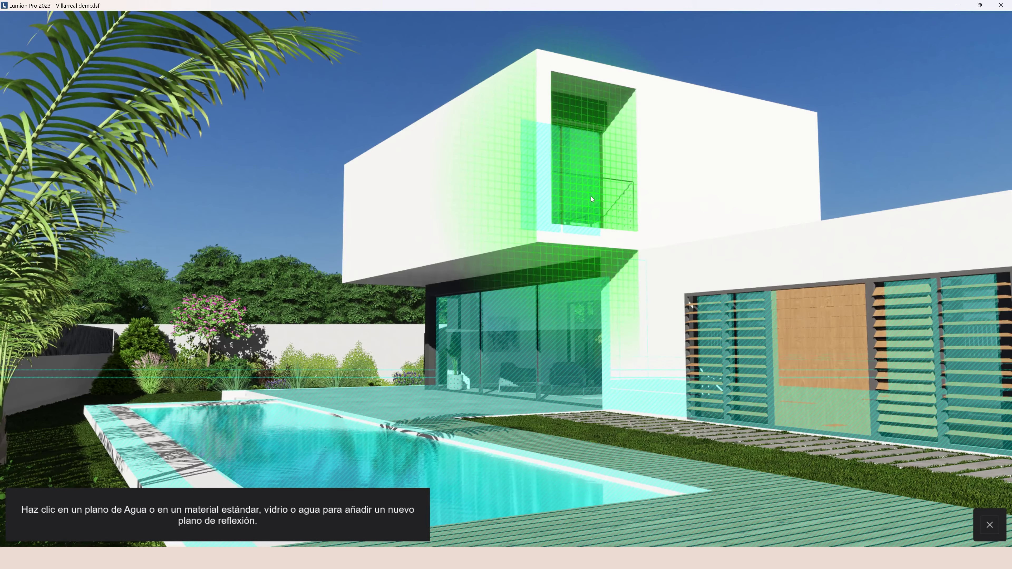
click(591, 196)
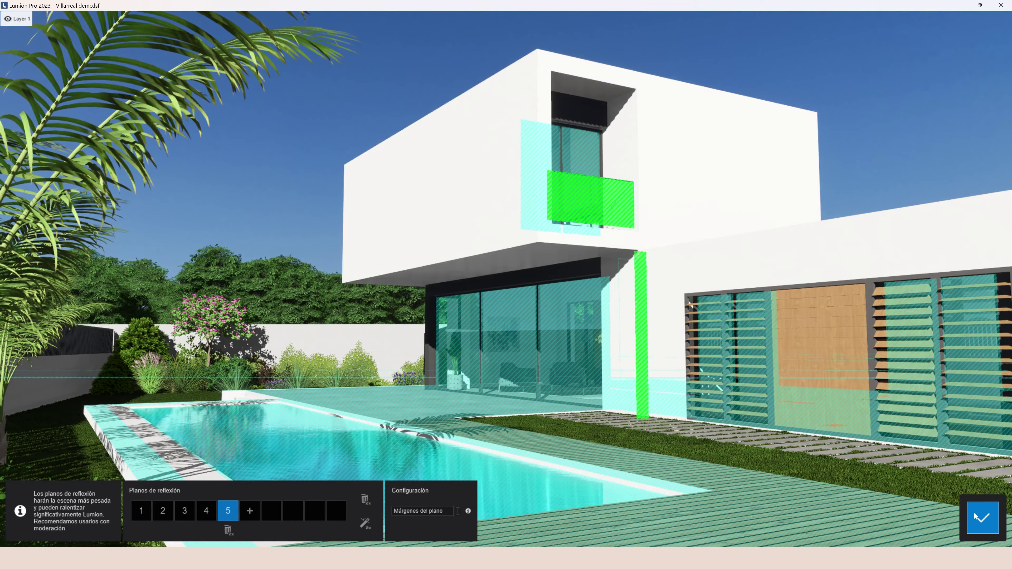
click(983, 517)
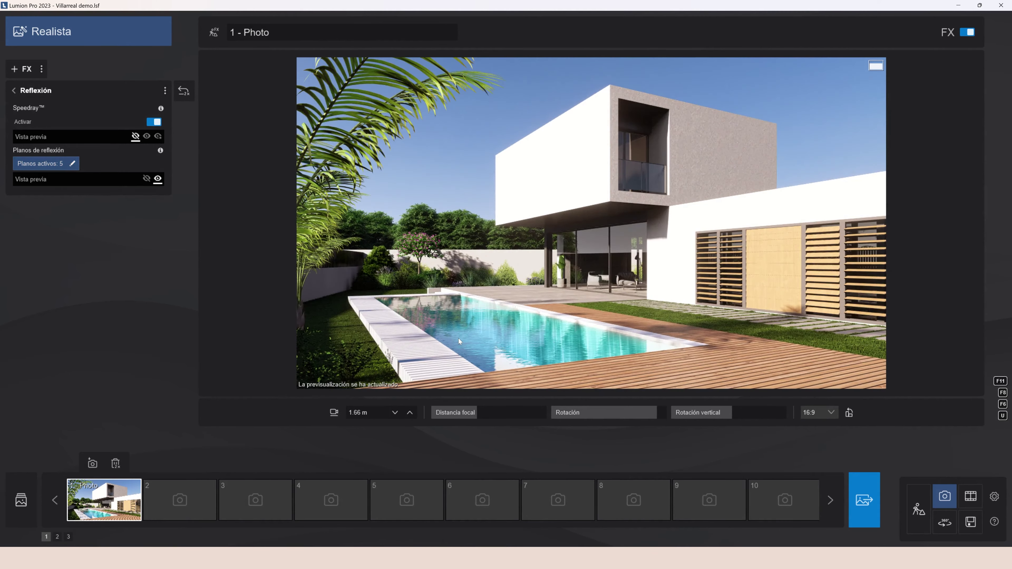
Step: Save the same pool view as photo 2 and apply the Noche style to it
click(179, 504)
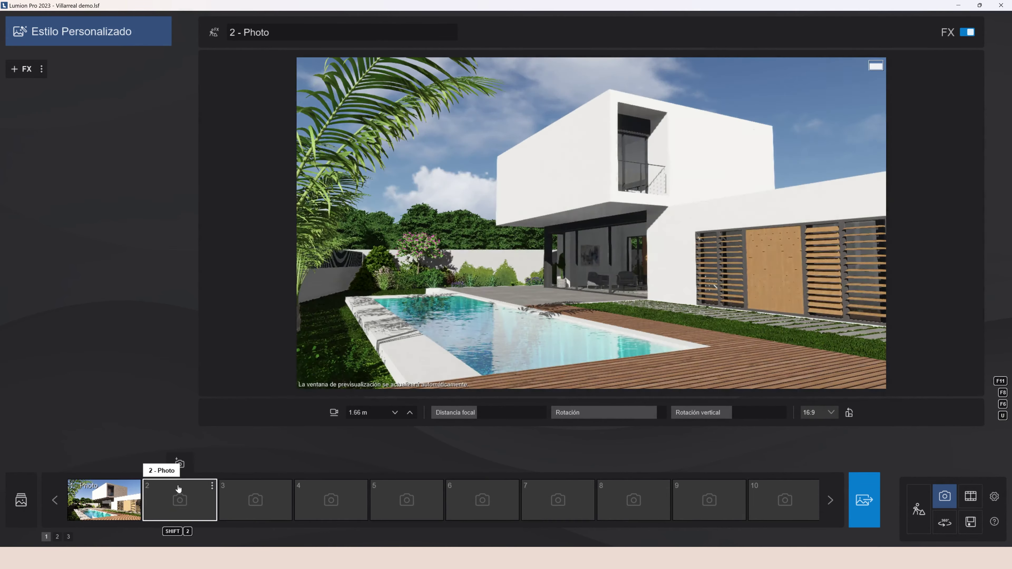
click(180, 465)
click(101, 37)
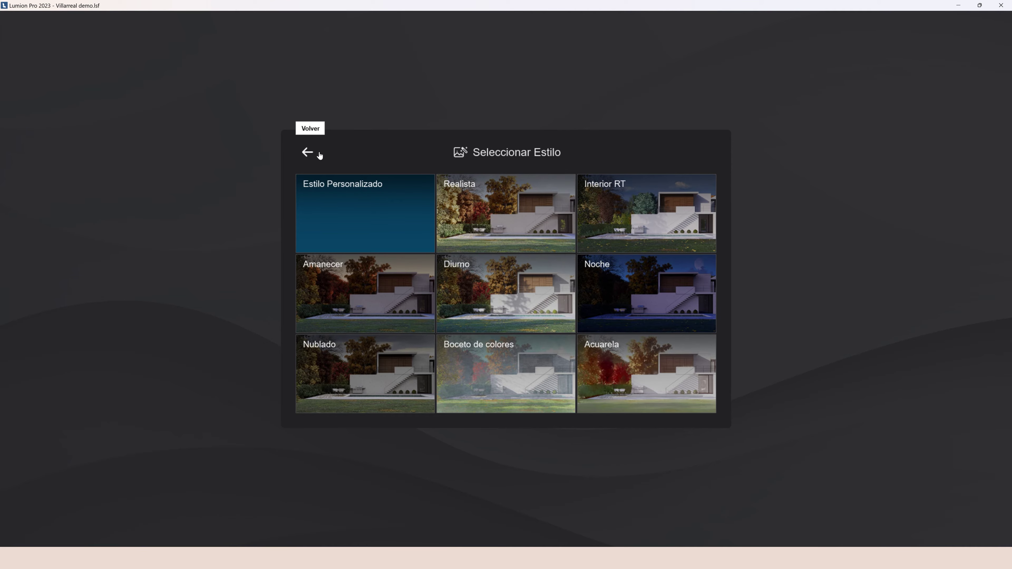
click(621, 283)
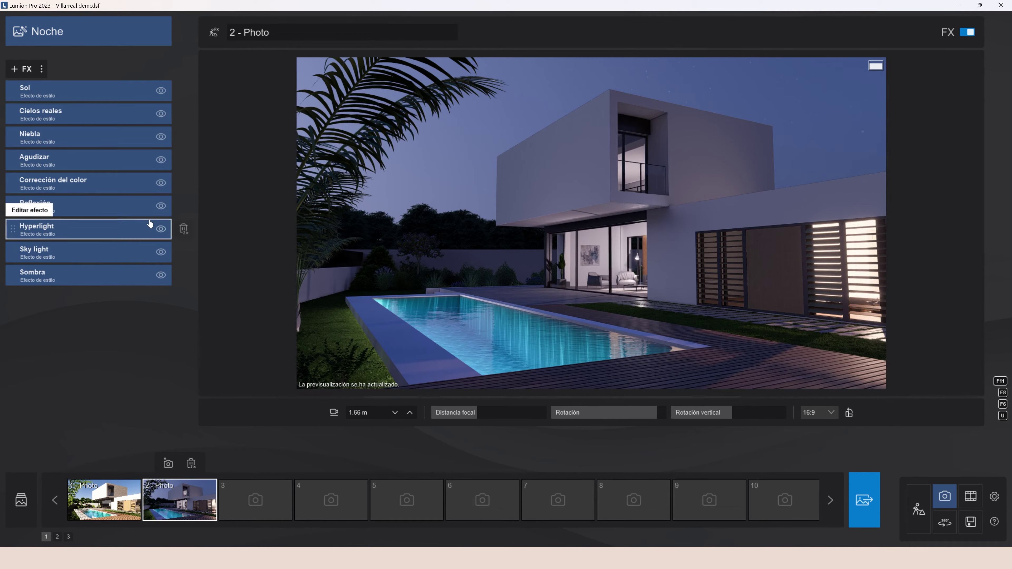
Step: Place photo 2's reflection planes automatically and add one more on the upper-floor window
click(67, 206)
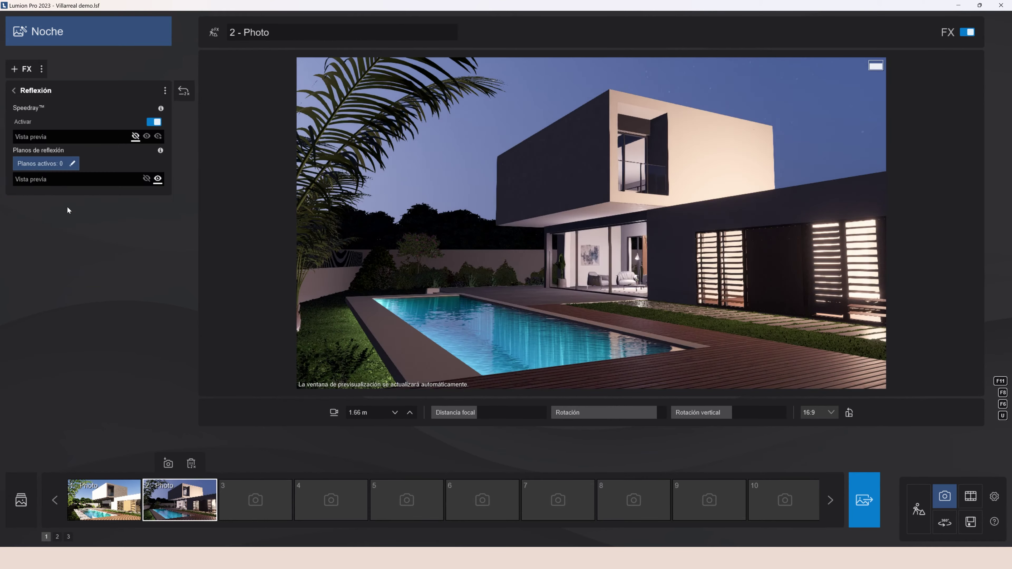
click(72, 164)
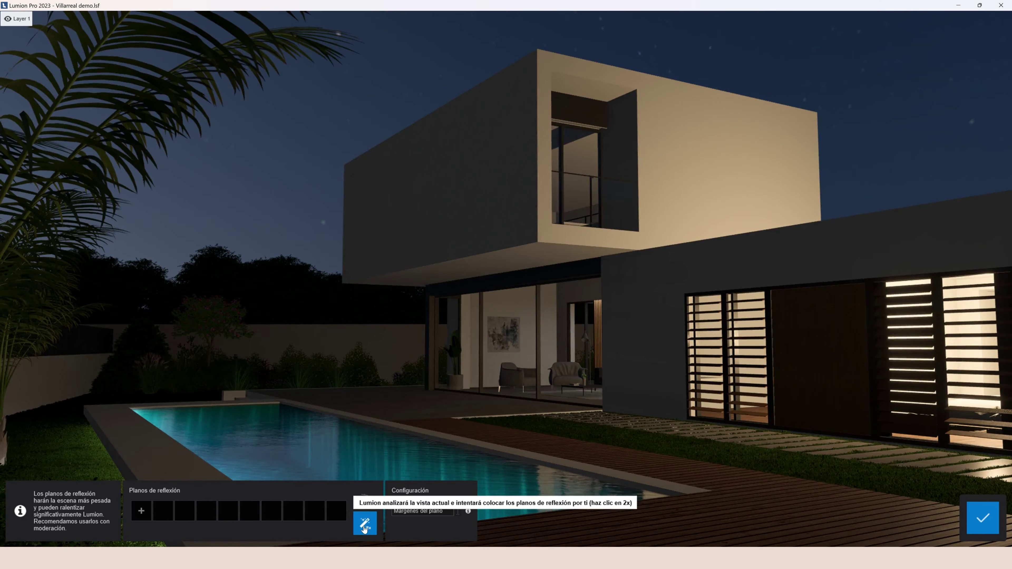
click(365, 523)
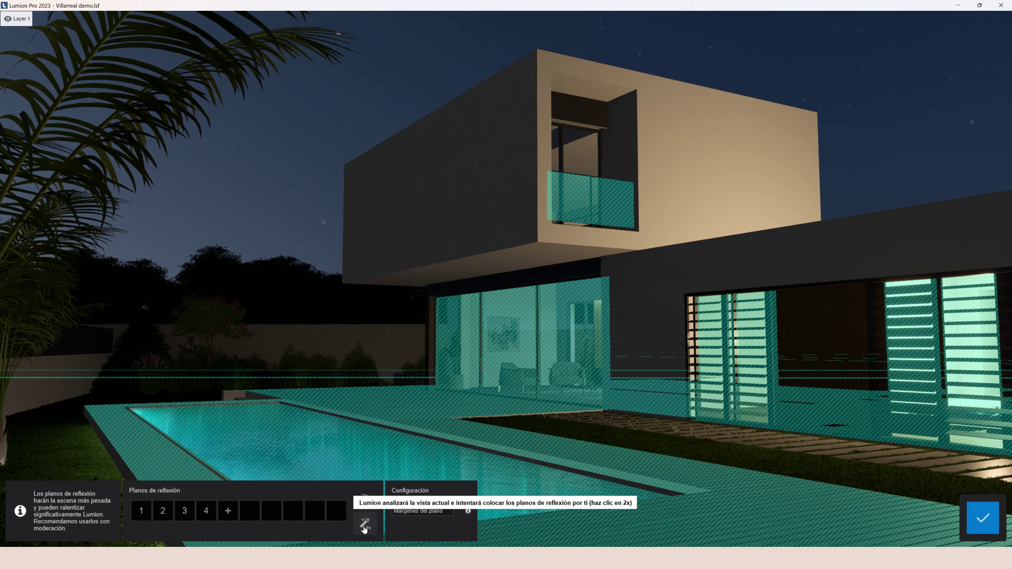
click(233, 511)
click(582, 142)
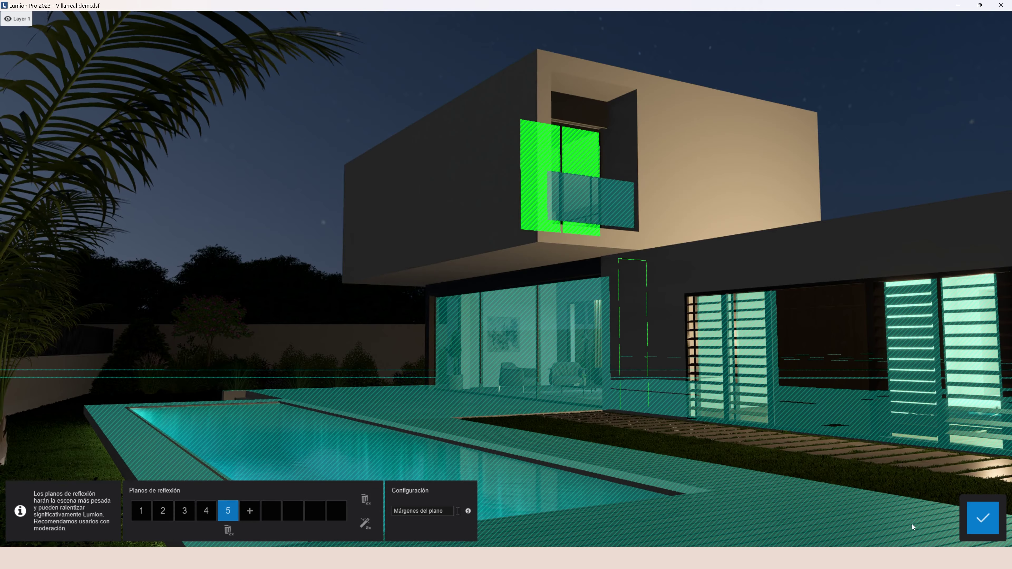
click(983, 517)
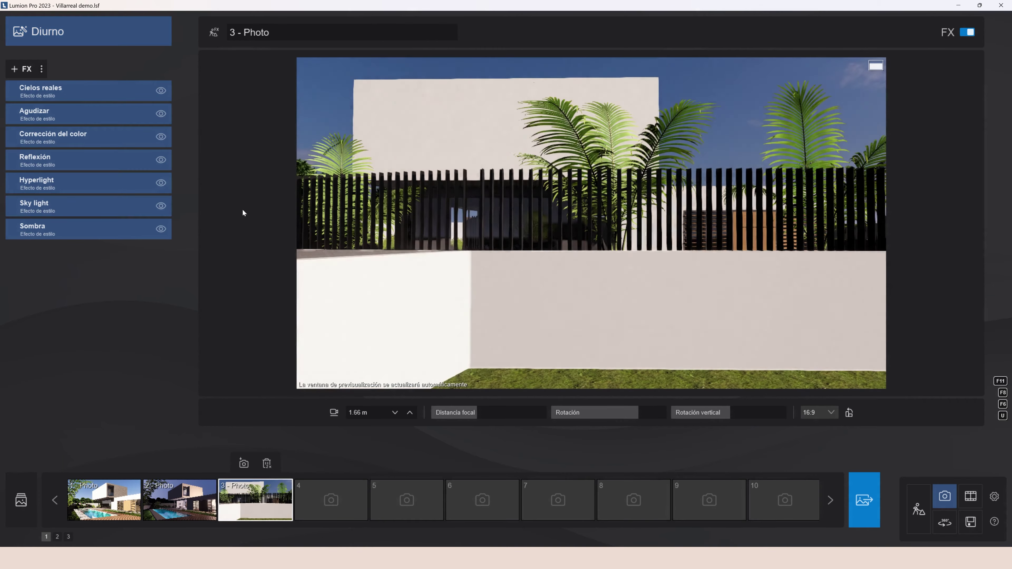
Step: Add the Vista ortográfica effect to photo 3 and activate it
click(24, 68)
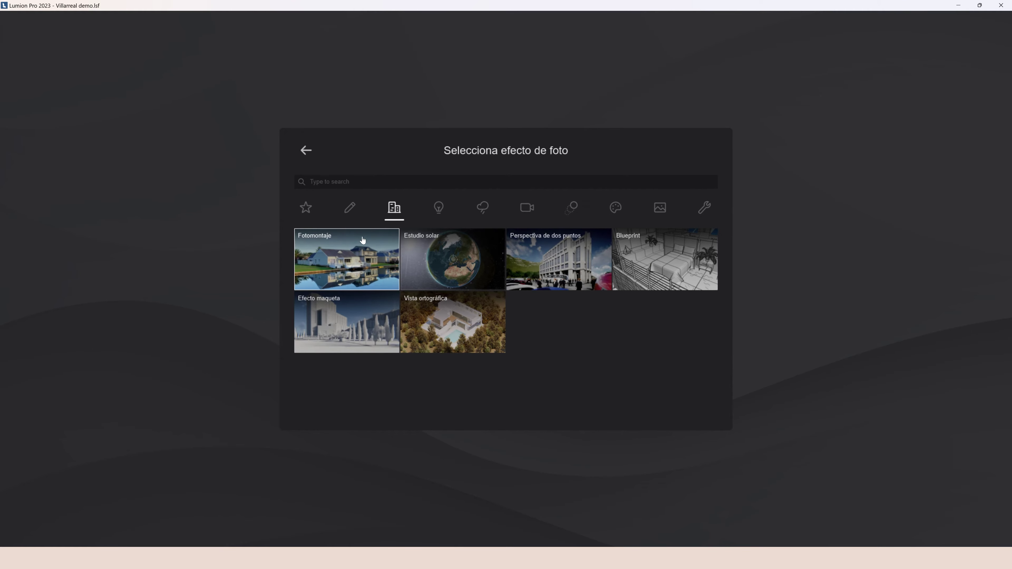
click(410, 307)
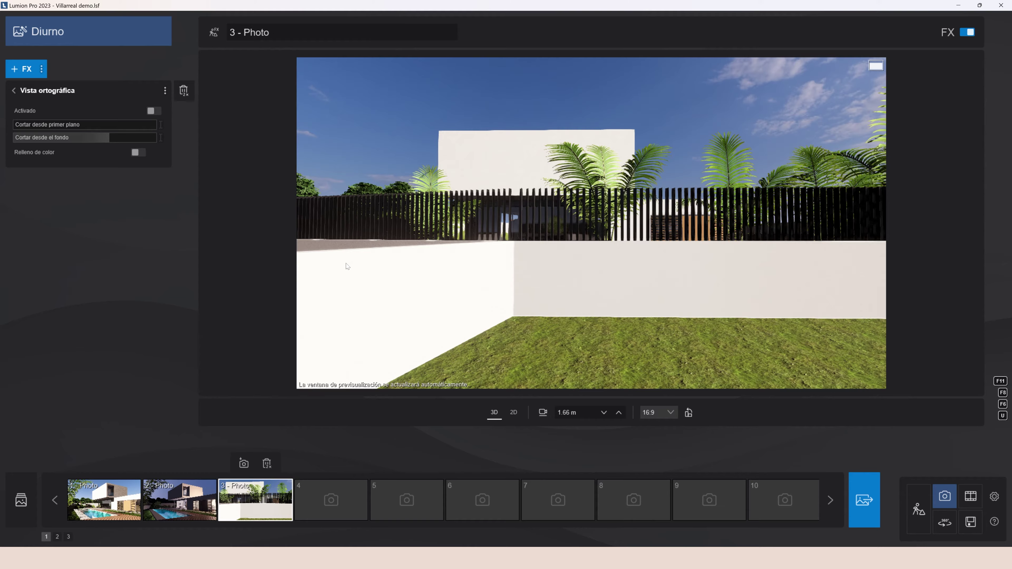
click(154, 112)
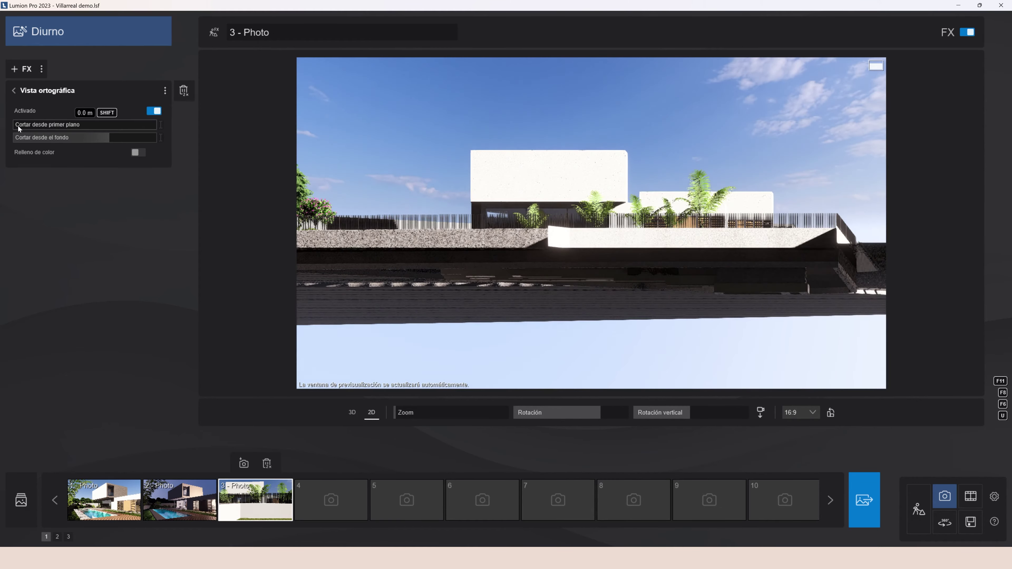
Step: Adjust photo 3's rotation and vertical rotation to square the orthographic view to the facade, and frame the house closer
mouse_move(598, 413)
mouse_down()
mouse_move(609, 415)
mouse_move(588, 416)
mouse_move(597, 413)
mouse_up()
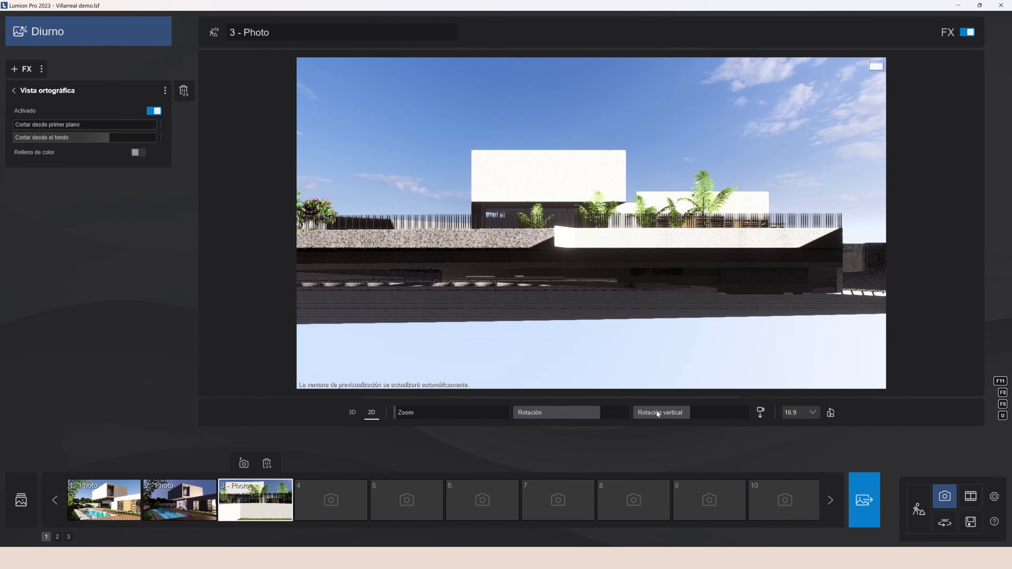
drag(687, 413, 691, 414)
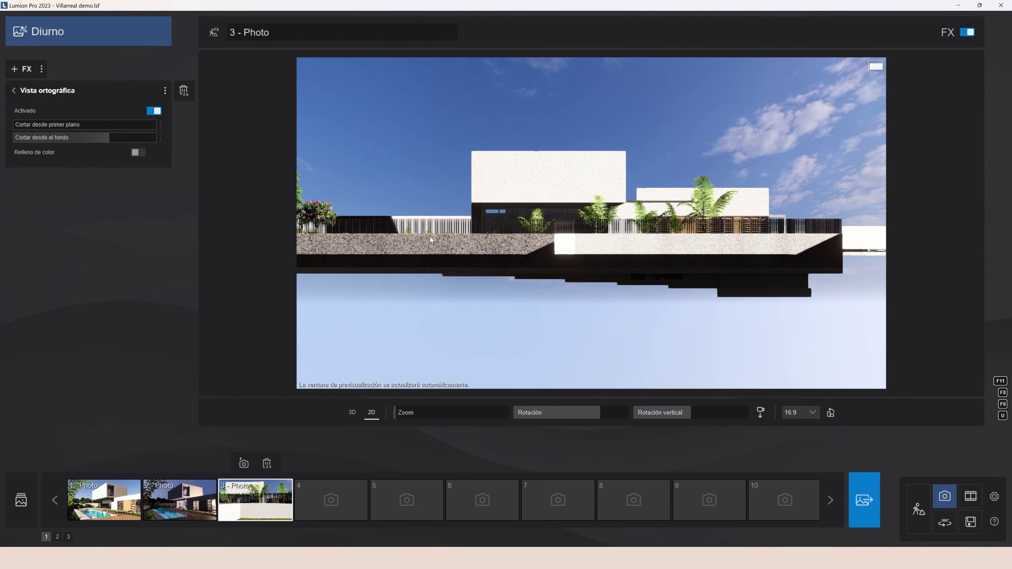
middle_drag(430, 237, 459, 353)
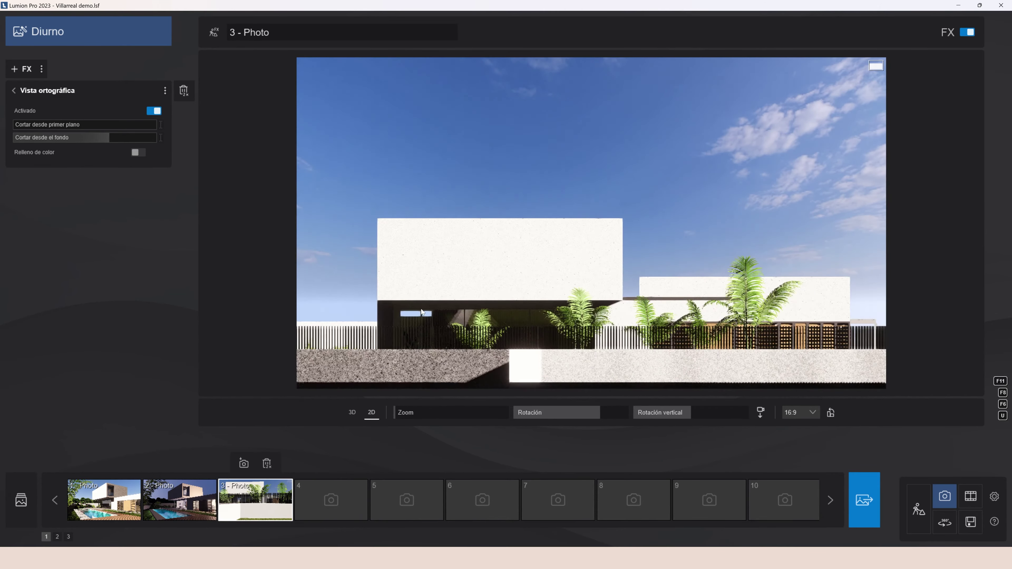
Step: Reframe the orthographic facade view slightly farther out with the house lower in the frame, and save the camera to photo 3
scroll(400, 348, down, 1)
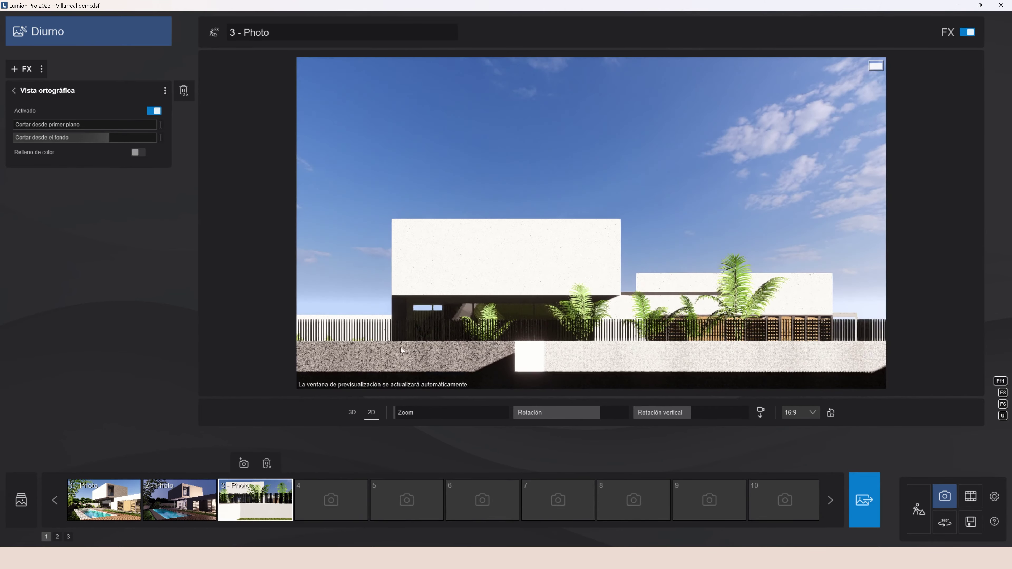
click(243, 463)
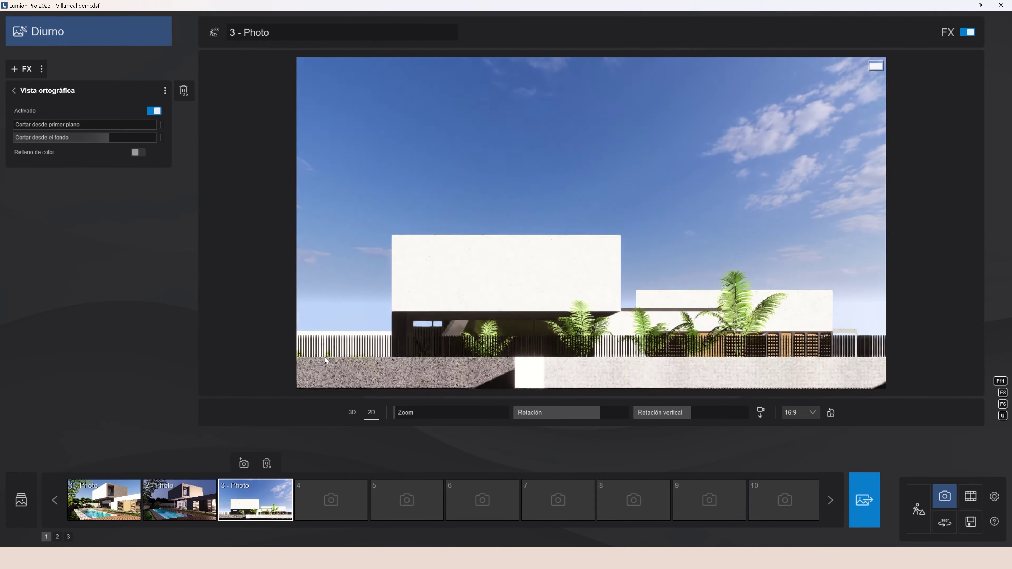
key(e)
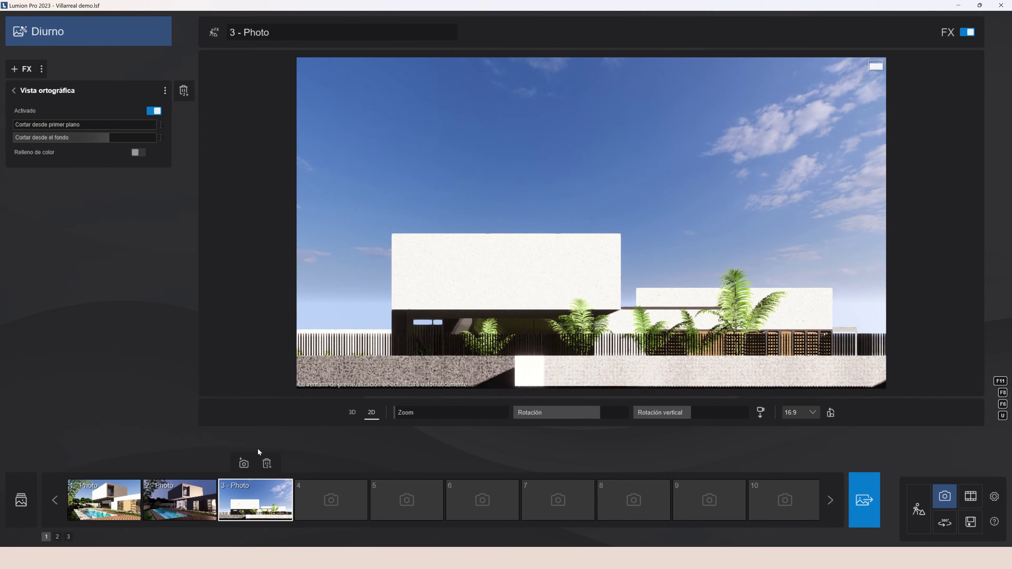
click(243, 464)
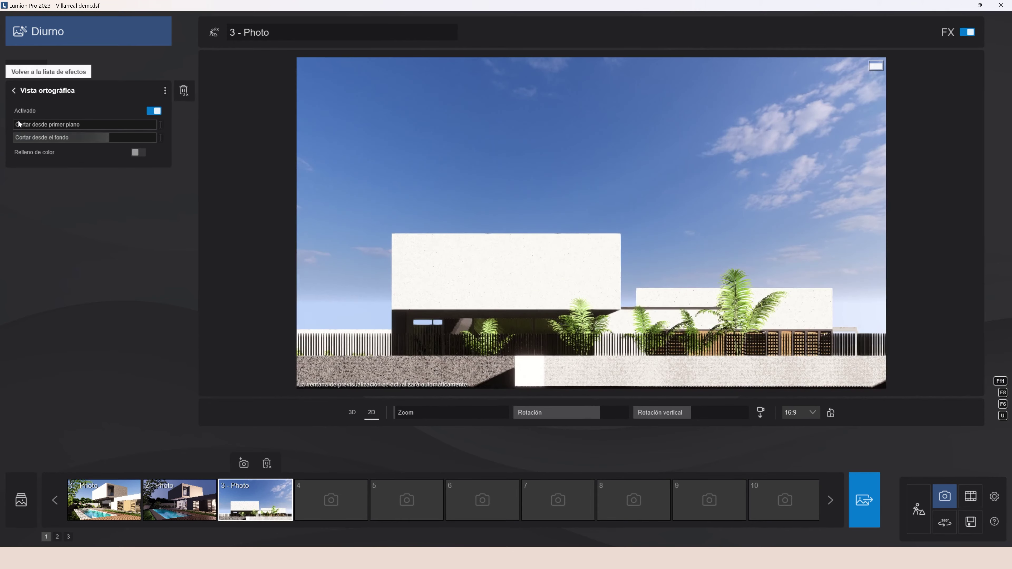
Step: Clip photo 3's foreground past the front wall and fence, and enable a light grey colour fill behind the house
drag(20, 124, 43, 130)
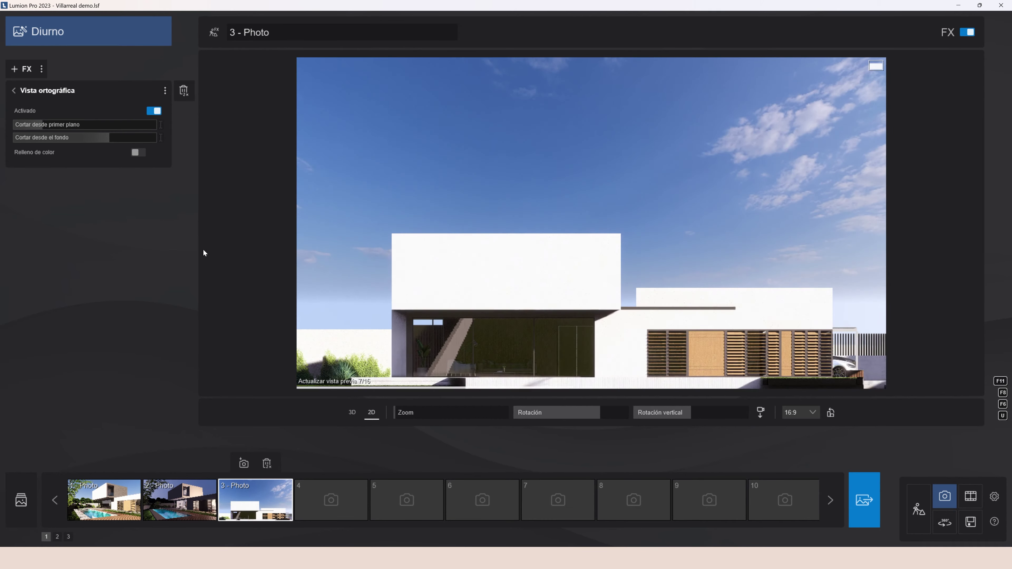
click(138, 152)
click(157, 153)
drag(151, 188, 147, 165)
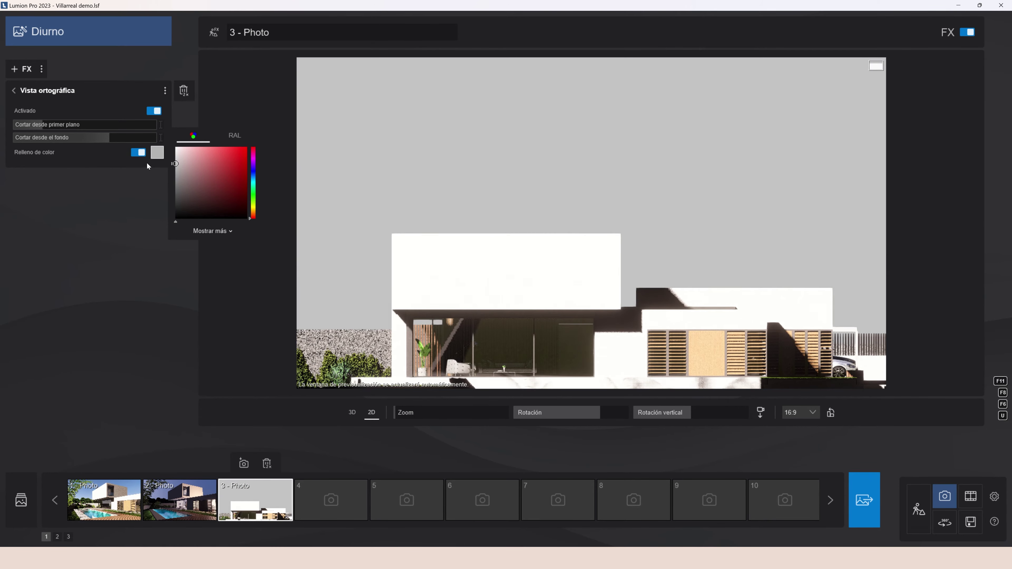
click(455, 267)
Step: Select the empty photo 4 slot and move the camera inside the living room, facing the armchairs and painting
click(339, 511)
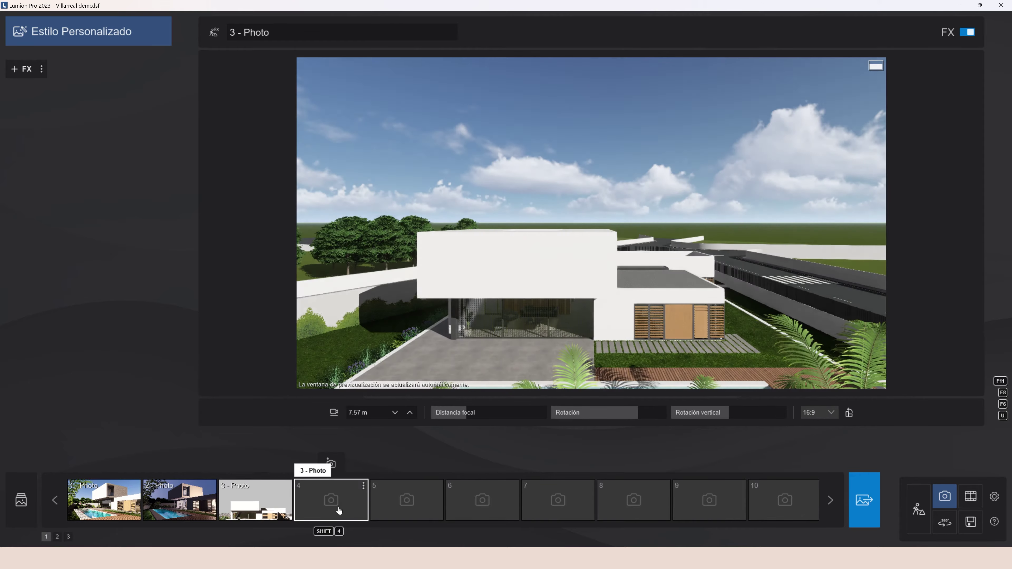
right_drag(442, 311, 305, 334)
key(w)
key(w)
key(w)
key(d)
right_drag(310, 396, 321, 393)
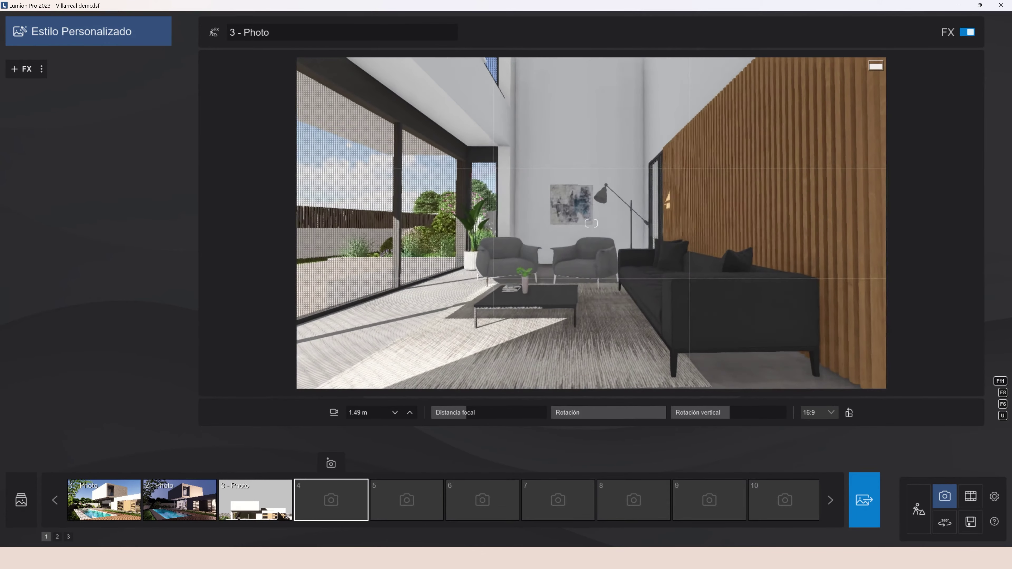
Step: Set the living-room camera height to 1.20 m and the focal length to 35 mm
click(344, 417)
click(395, 413)
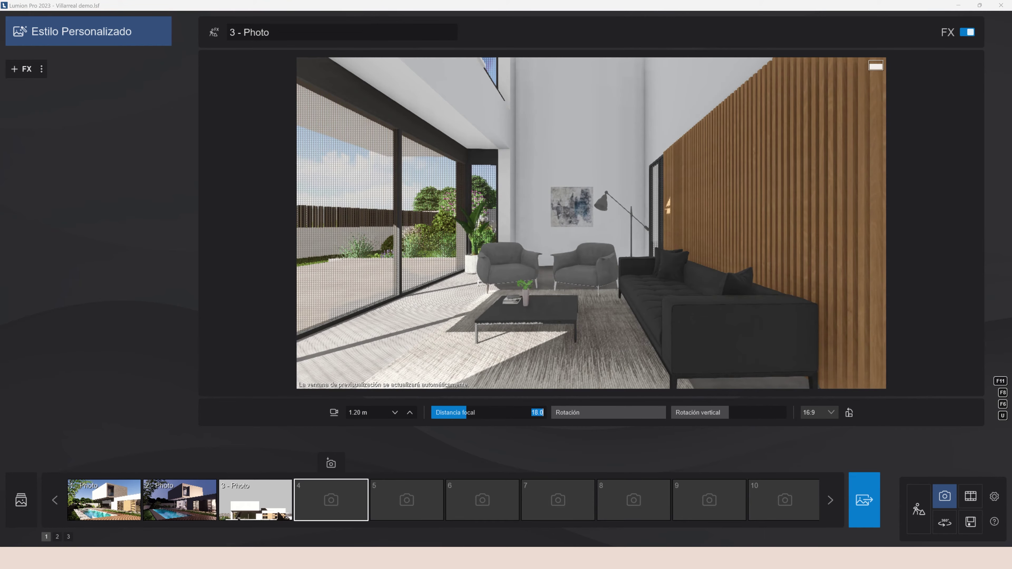
text(35)
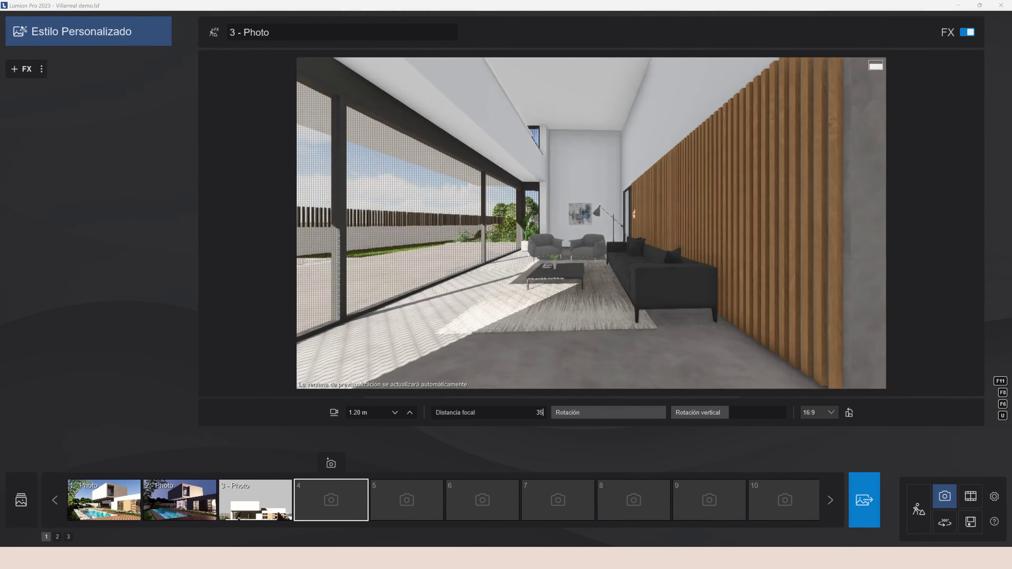
key(Return)
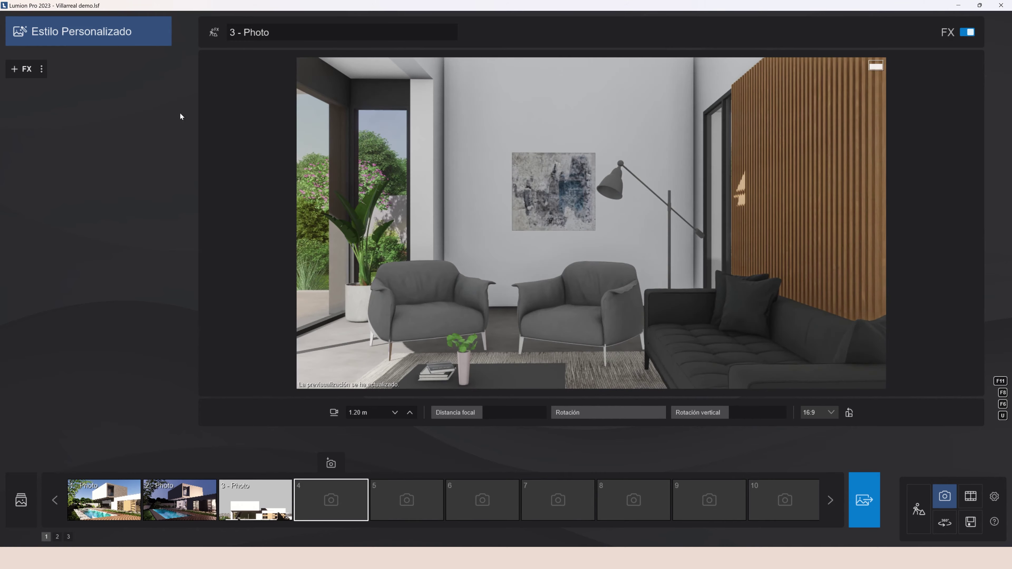
Step: Apply the Interior RT style to the living-room view, pull the camera back to include the sofa, and save it as photo 4
click(88, 31)
click(633, 225)
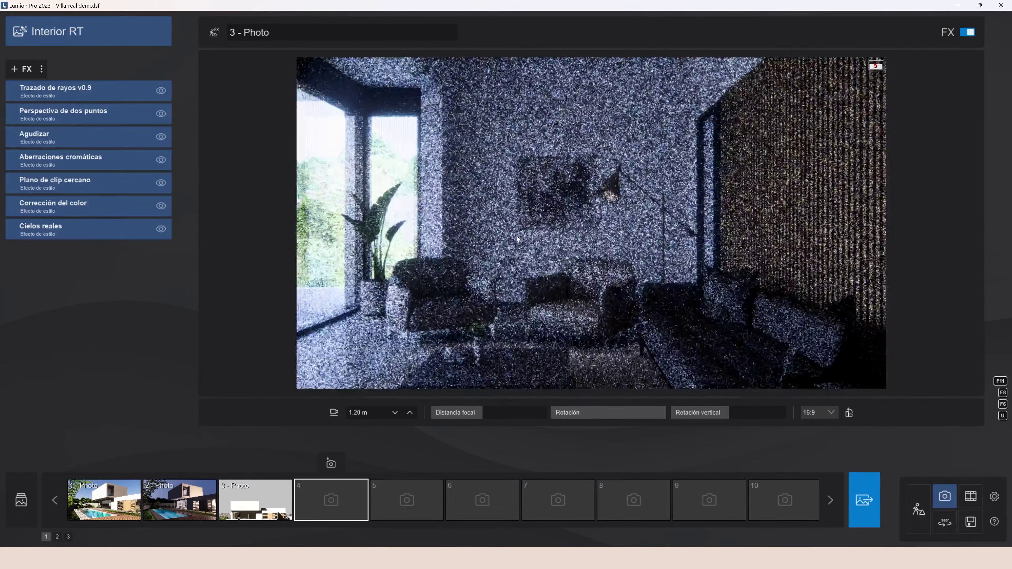
key(s)
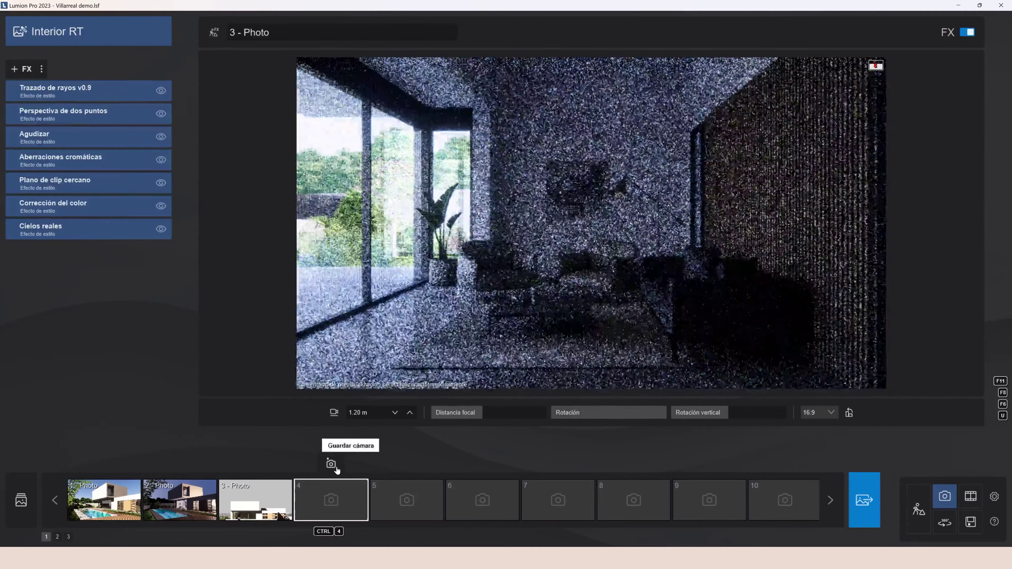
click(337, 469)
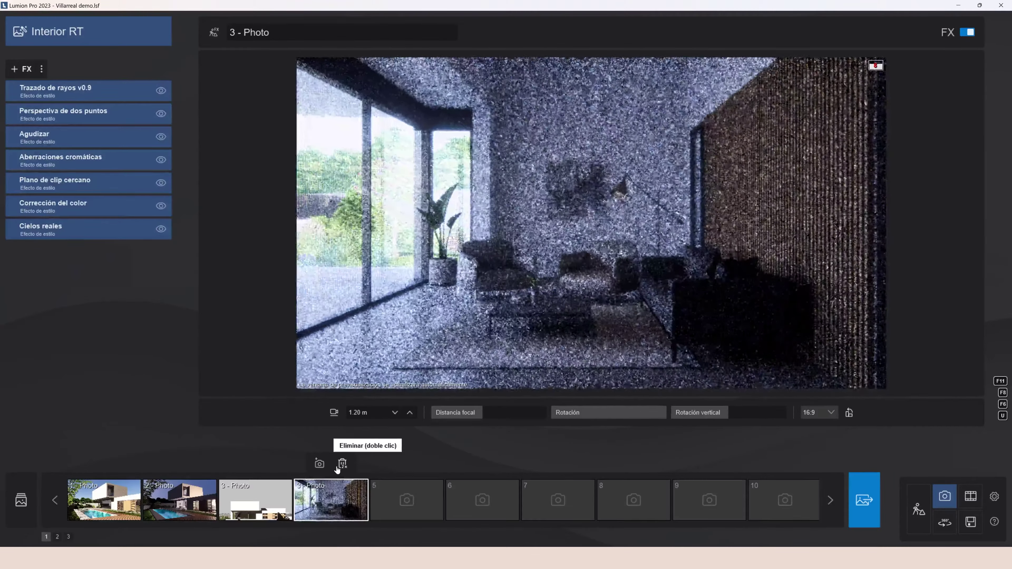
Step: Set the number of samples in photo 4's Trazado de rayos effect to 512
click(56, 89)
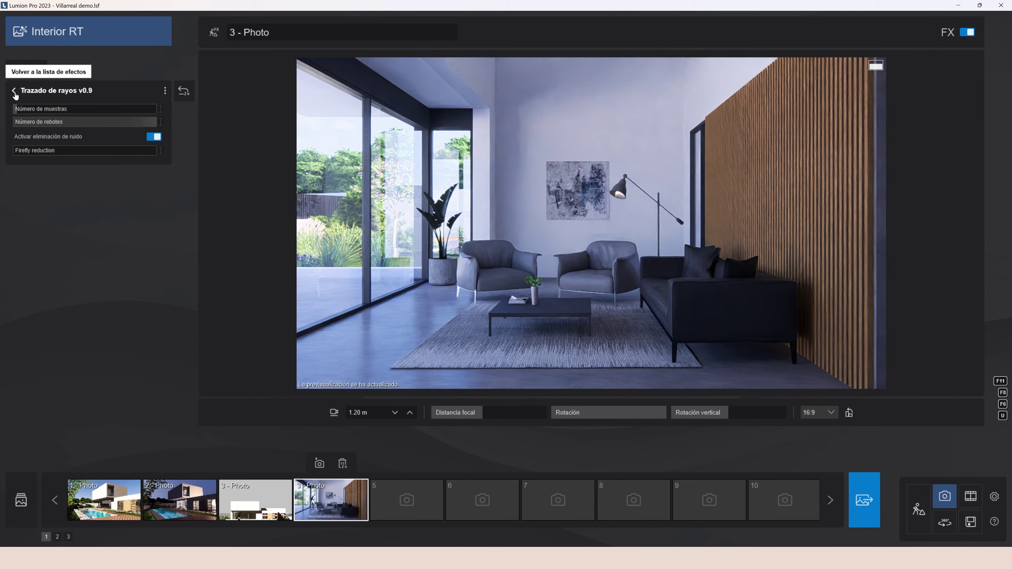
click(159, 110)
text(5)
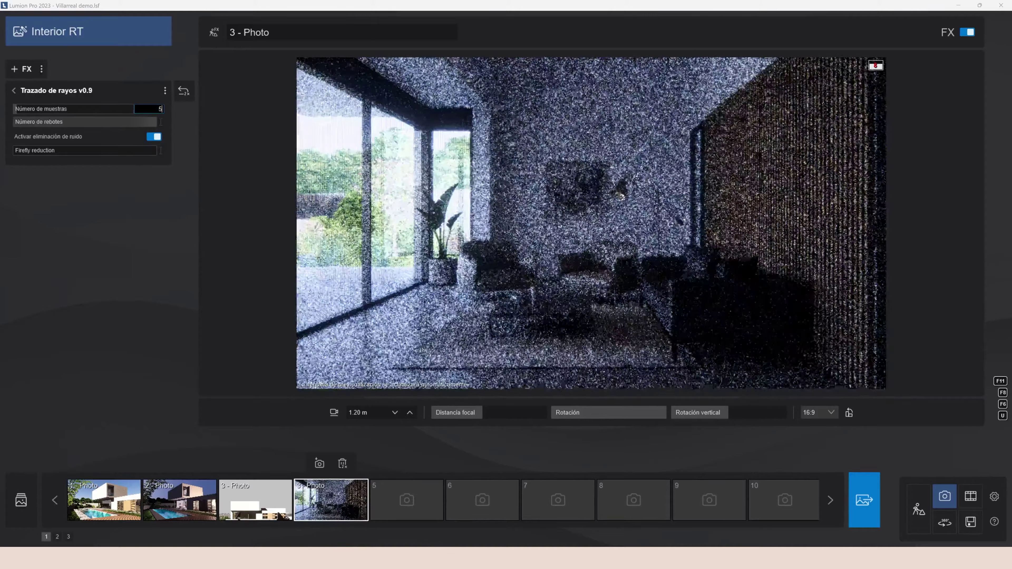
text(12)
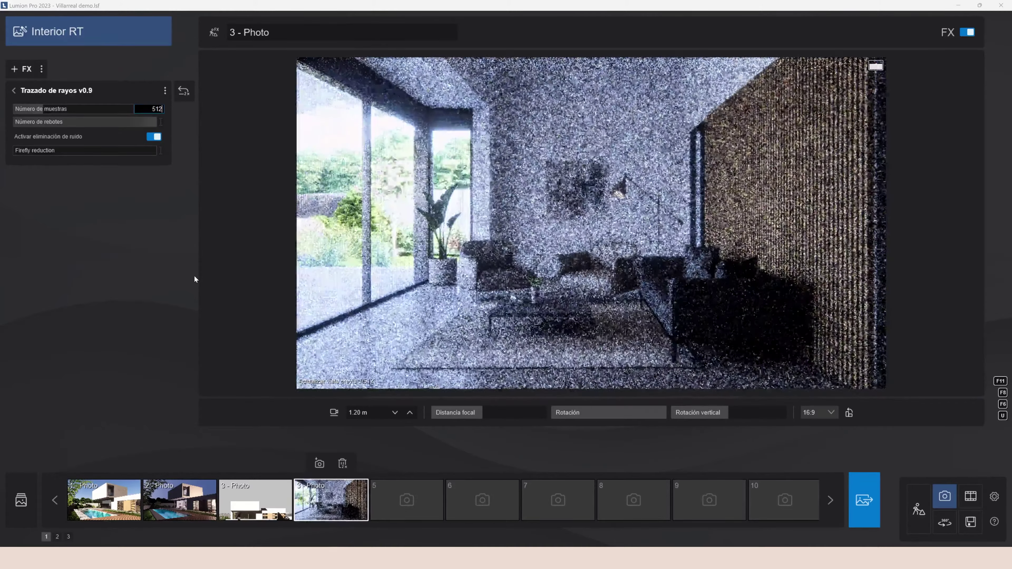
key(Return)
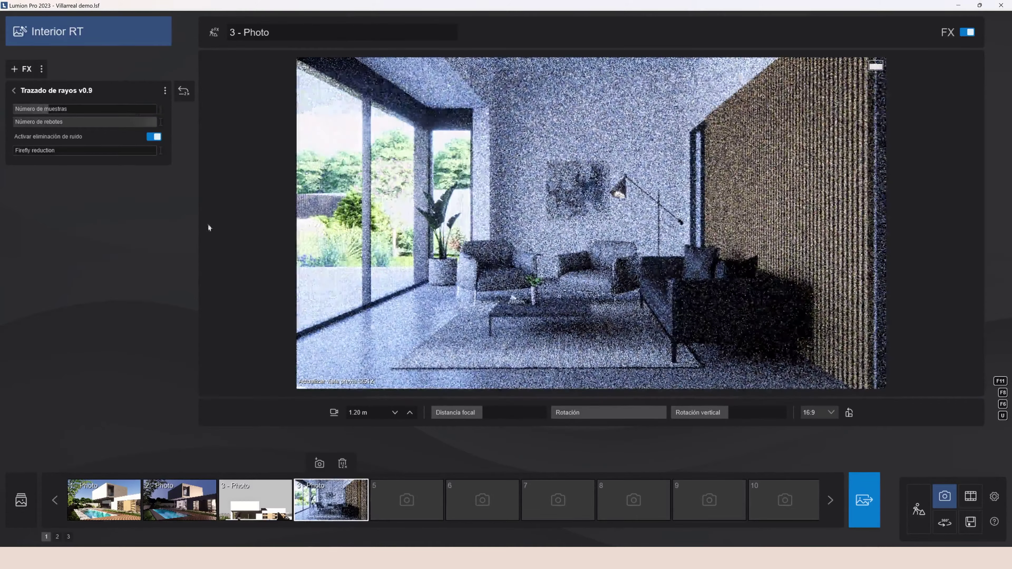
Step: Render all four photos of the set at Escritorio 1920x1080 as JPG files named "Render Lumion 2023" in the Villarreal folder
click(872, 504)
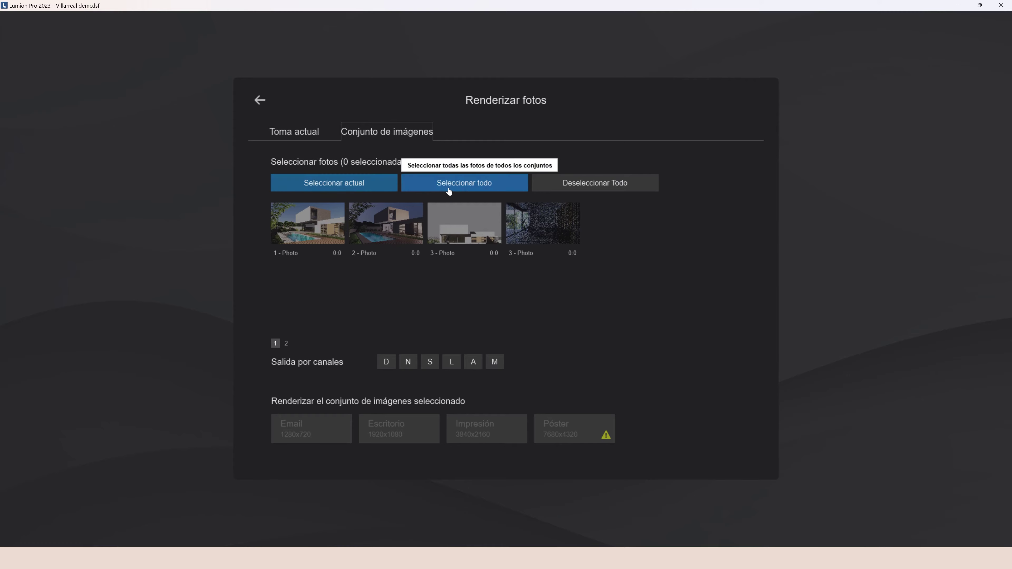
click(355, 183)
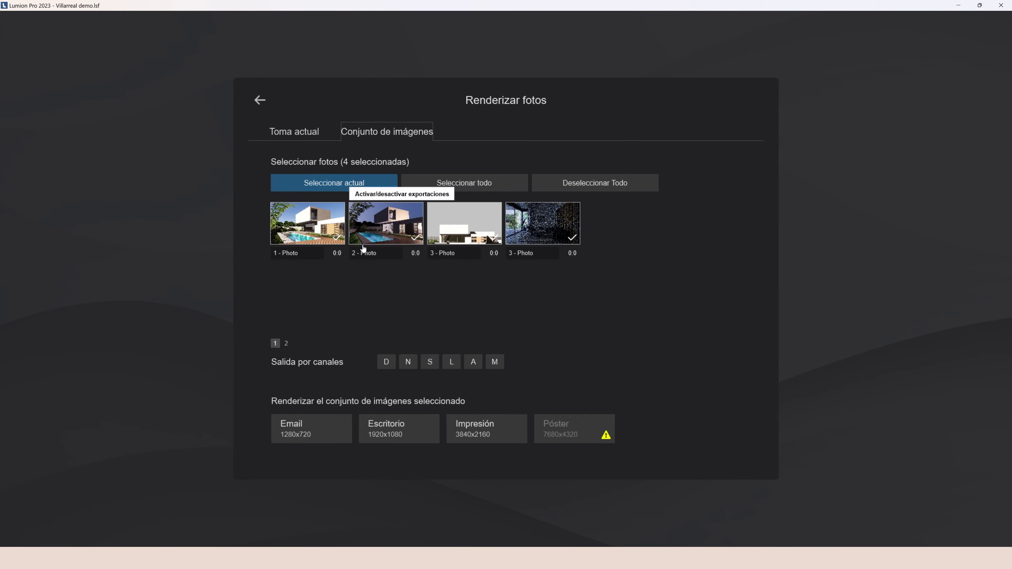
click(418, 435)
text(Render Lumion 2023)
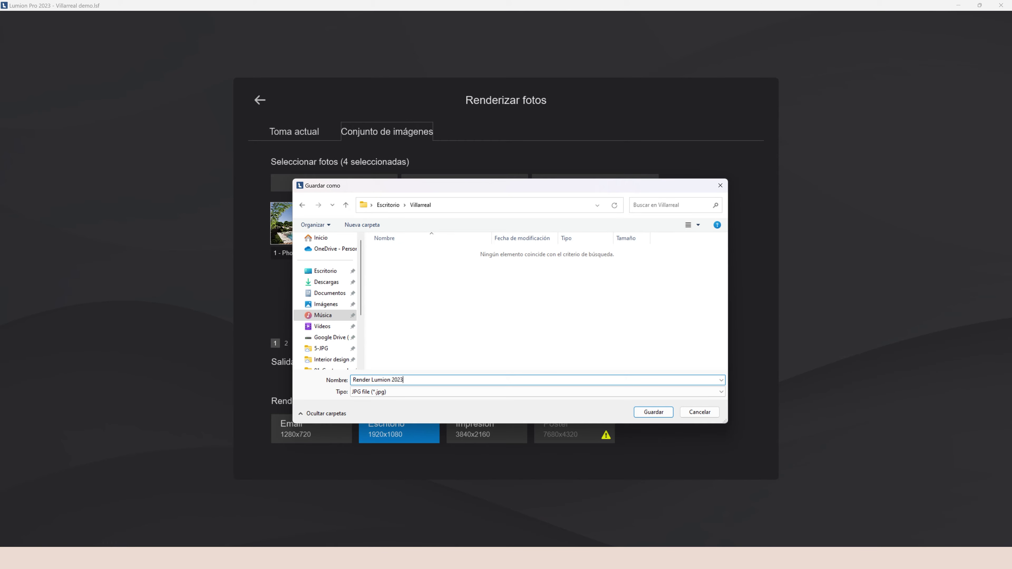
key(Return)
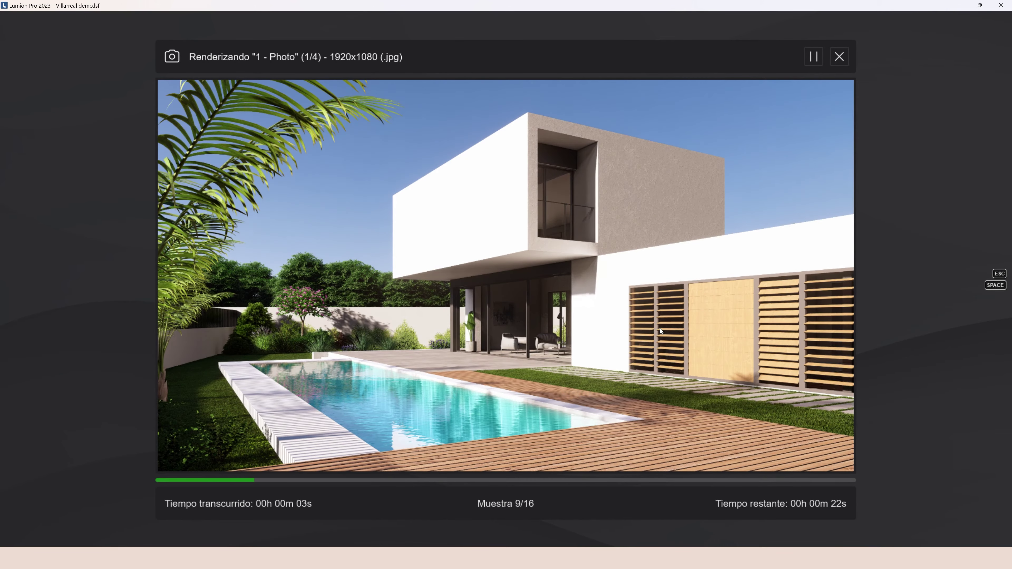